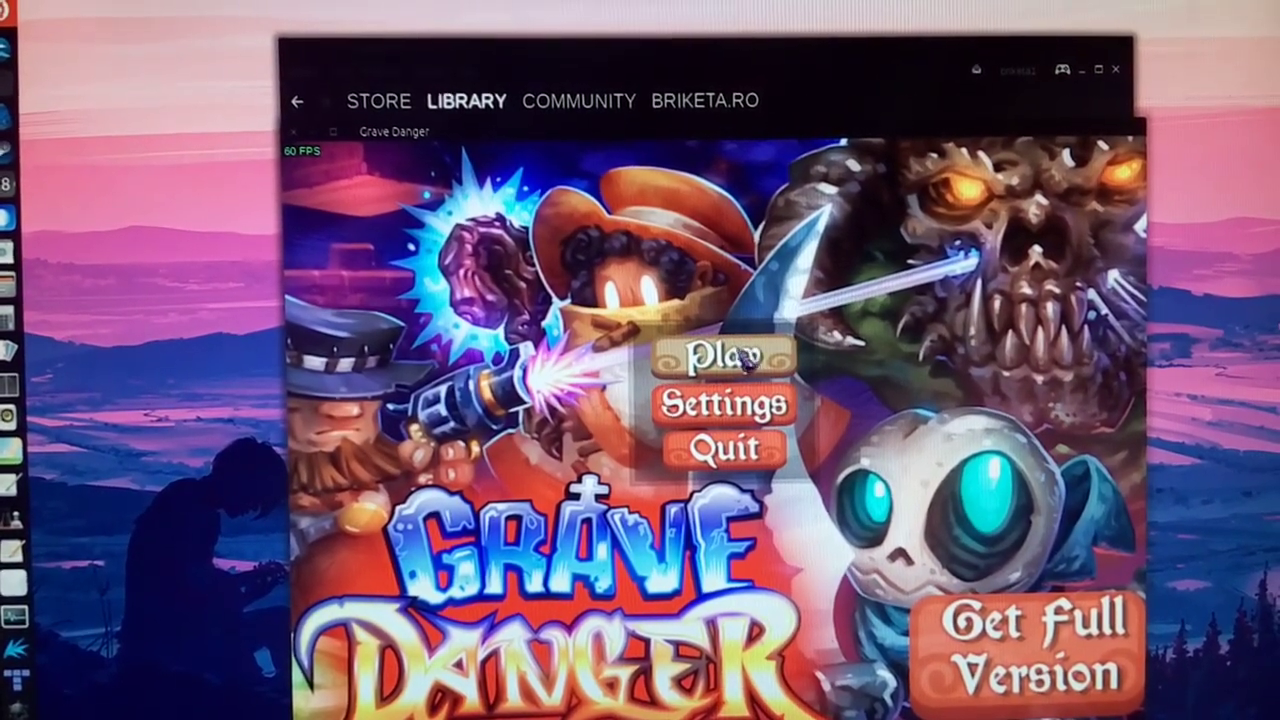
Start a Grave Danger game, skipping the opening cutscene and joining as a keyboard player
left_click(740, 362)
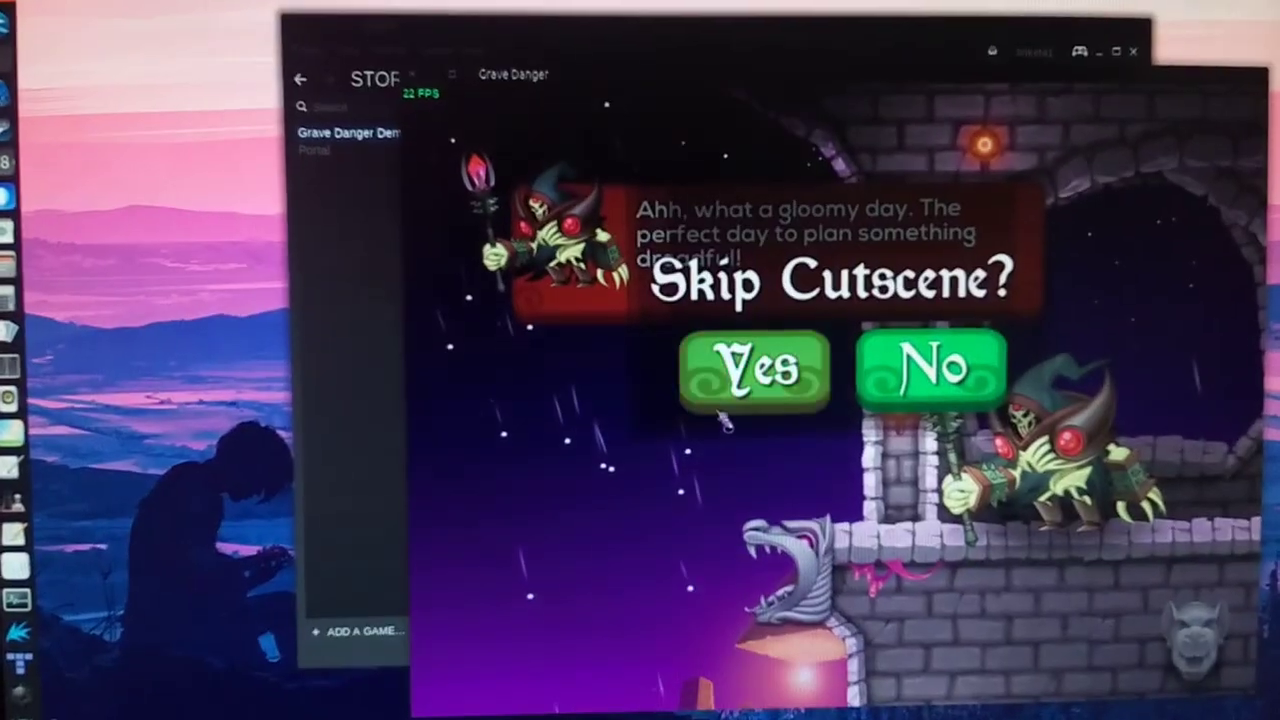
left_click(738, 382)
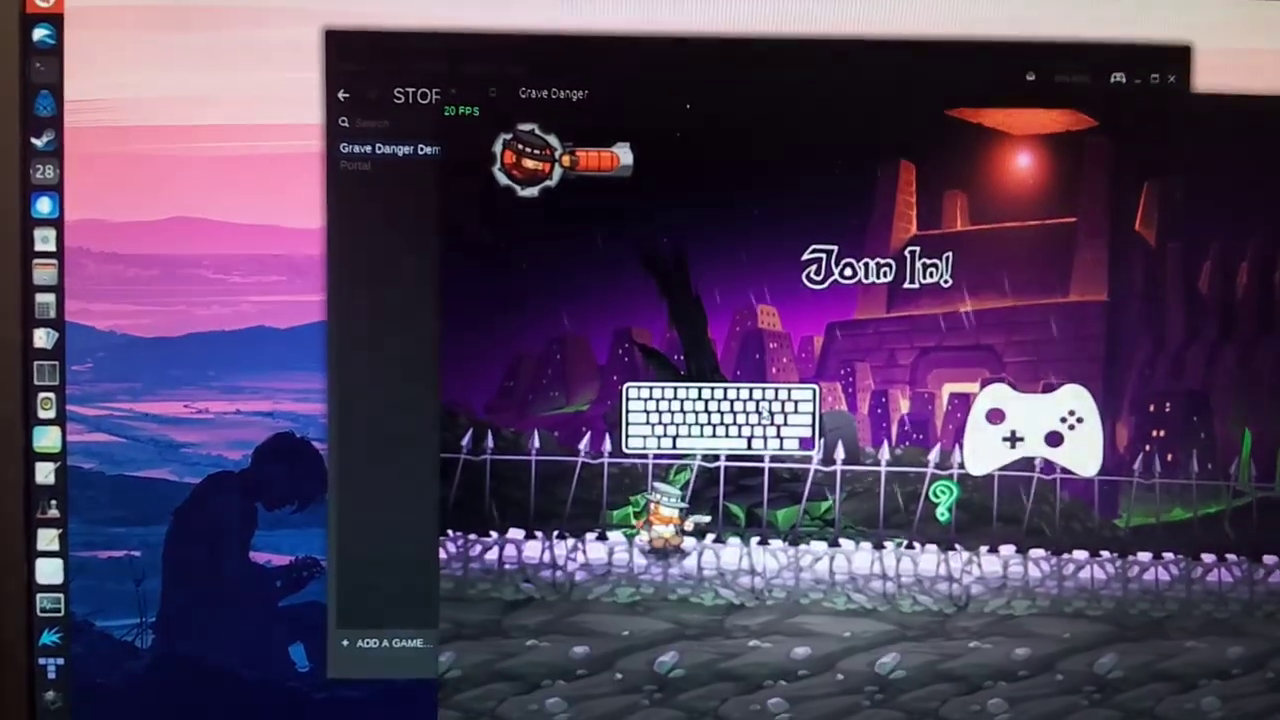
key("Return")
Walk the character to the first tutorial marker, use it, and carry on along the path past it
key("Right")
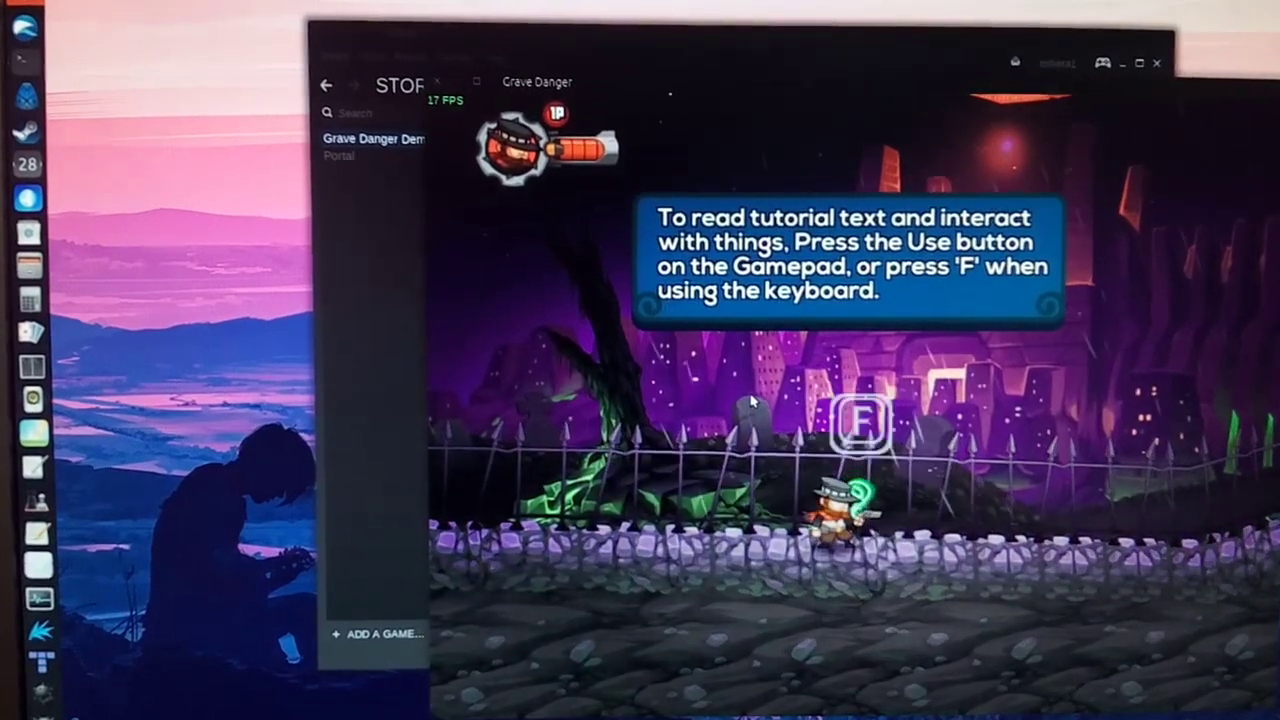
key("f")
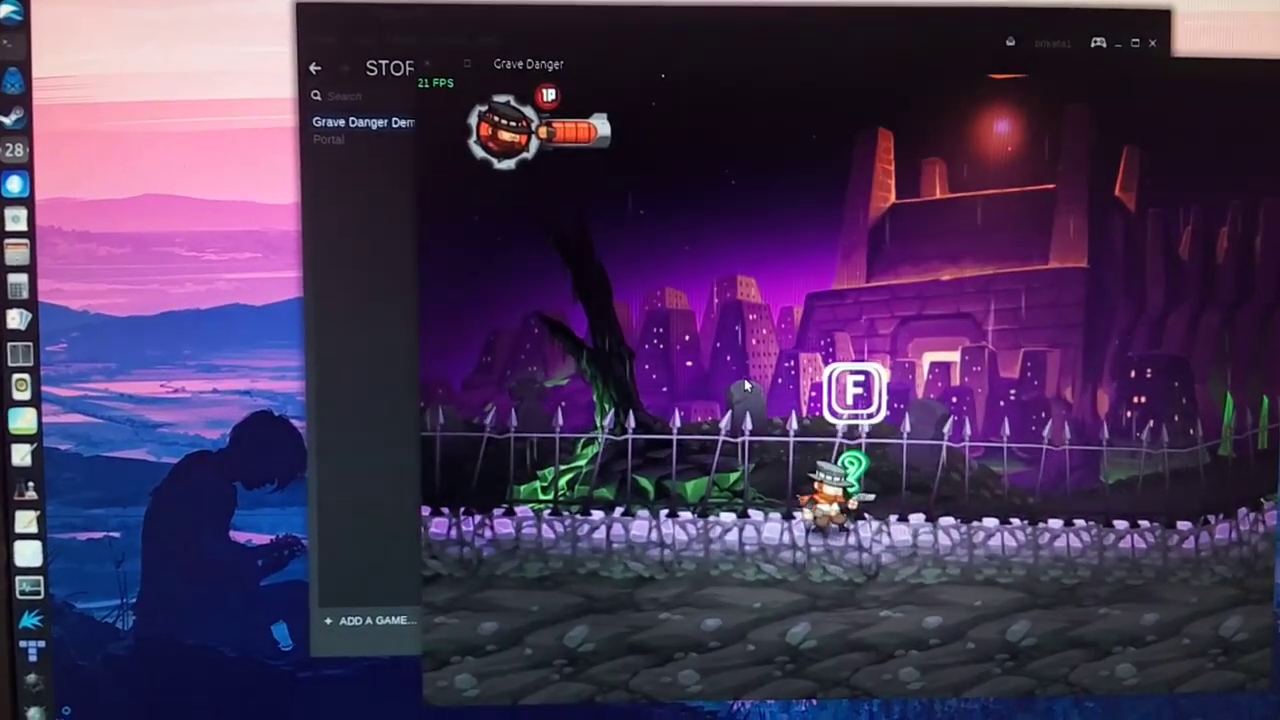
key("Left")
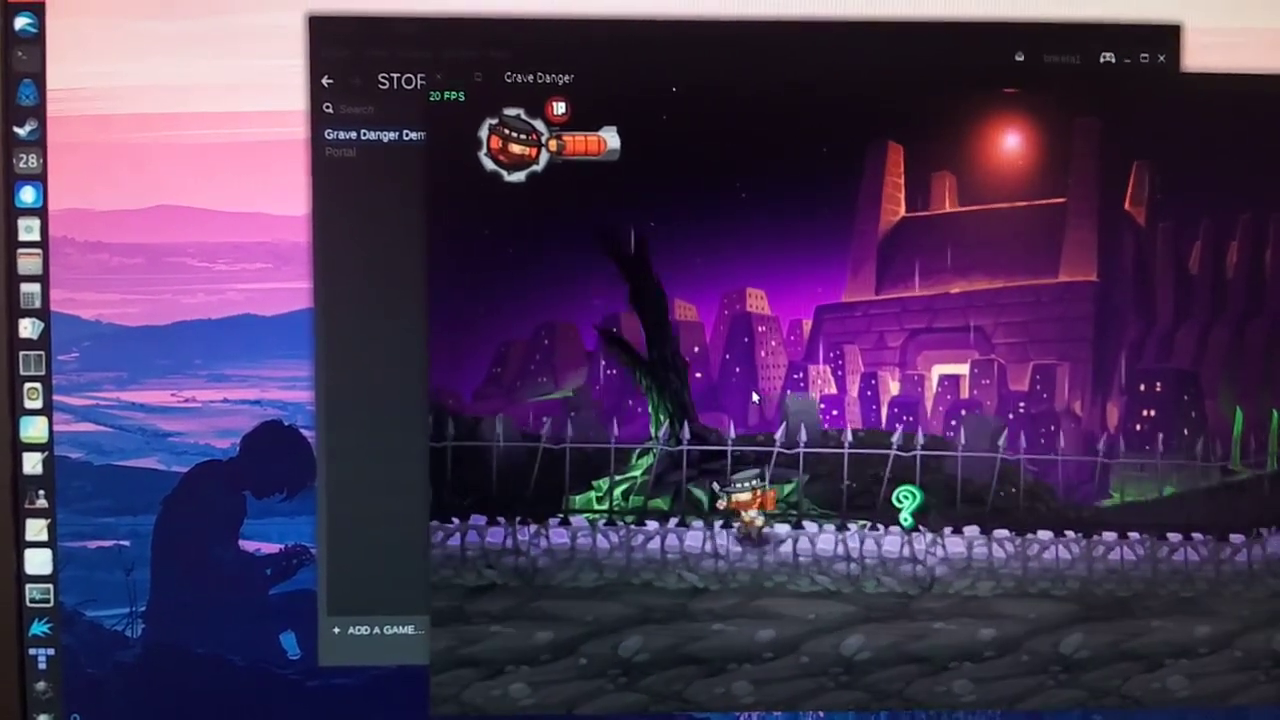
key("Right")
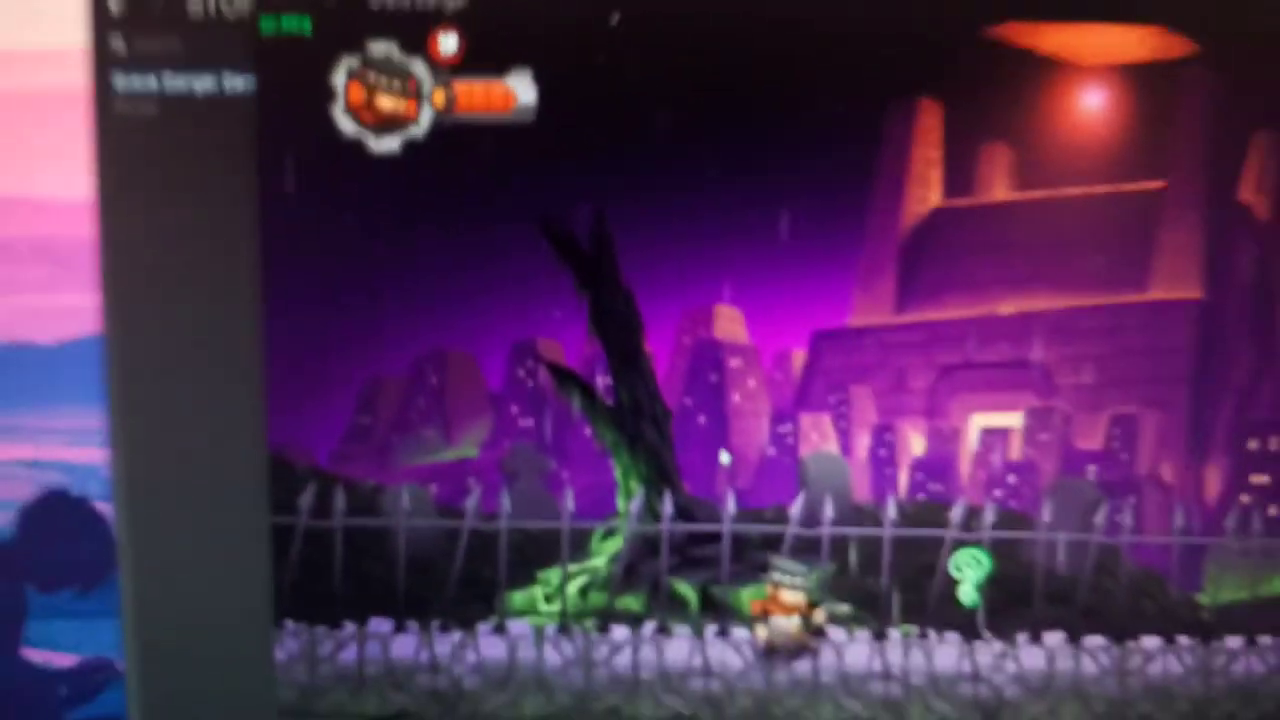
key("d")
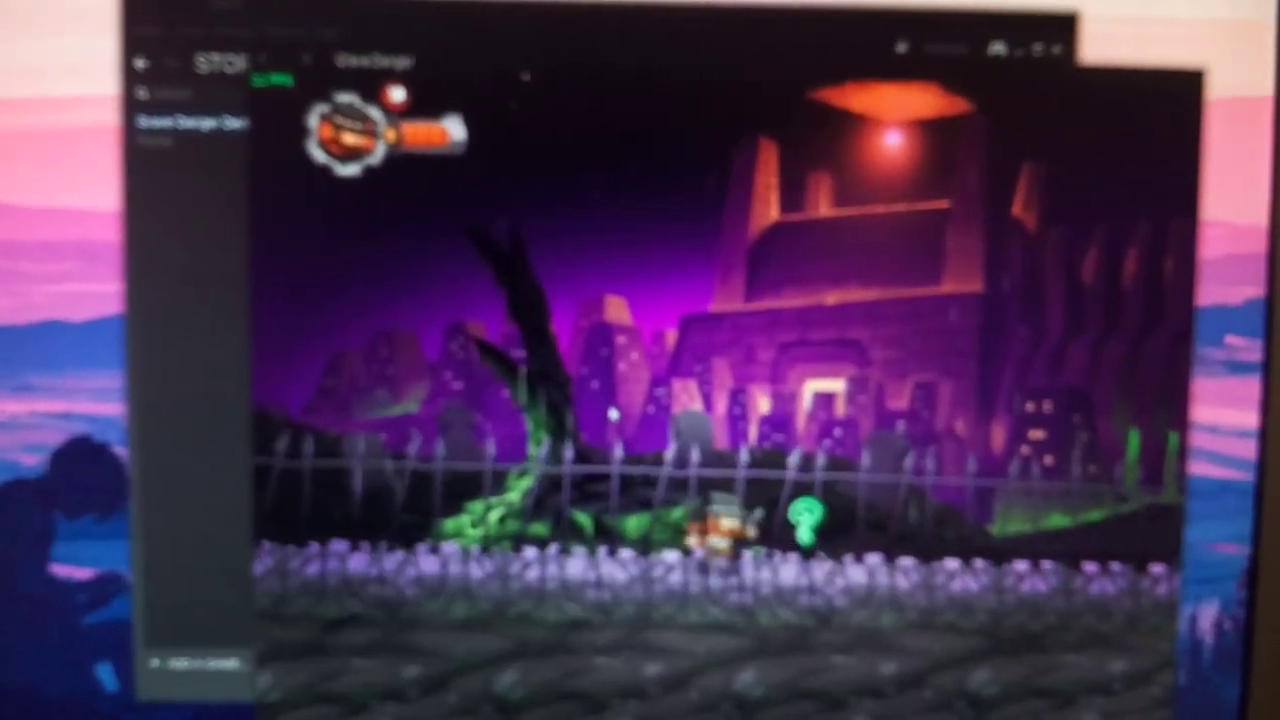
key("d")
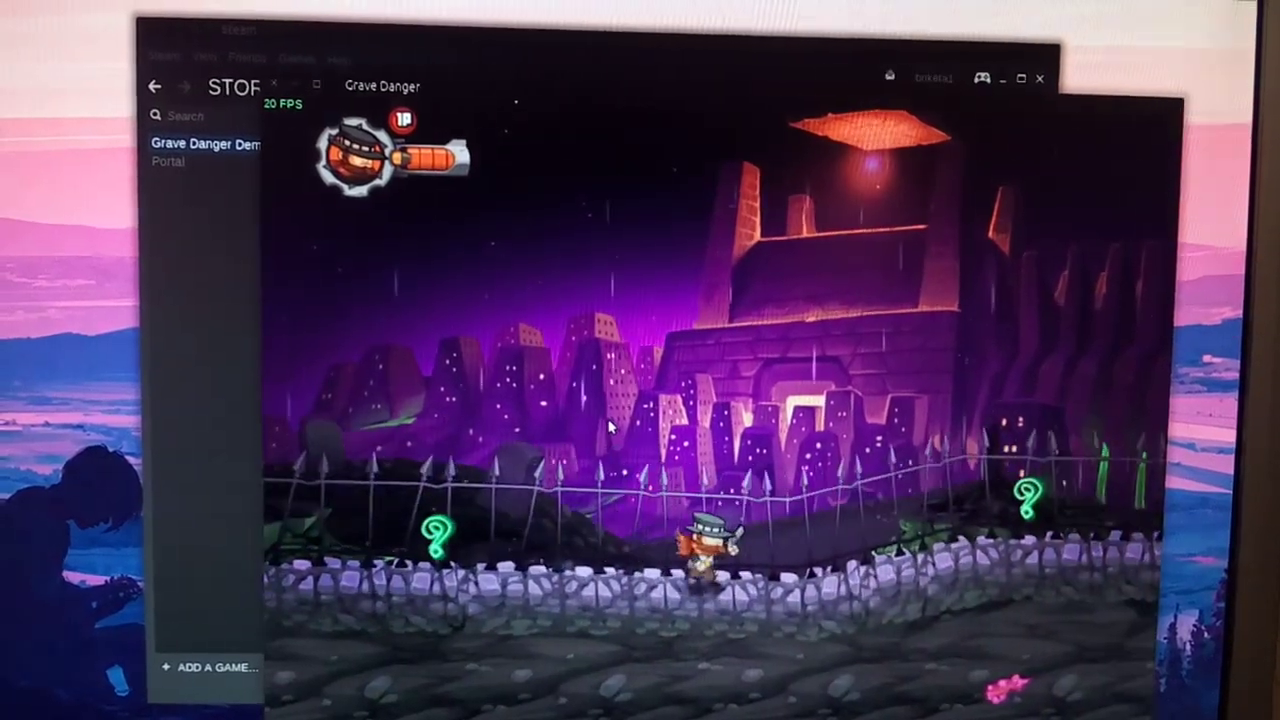
key("super")
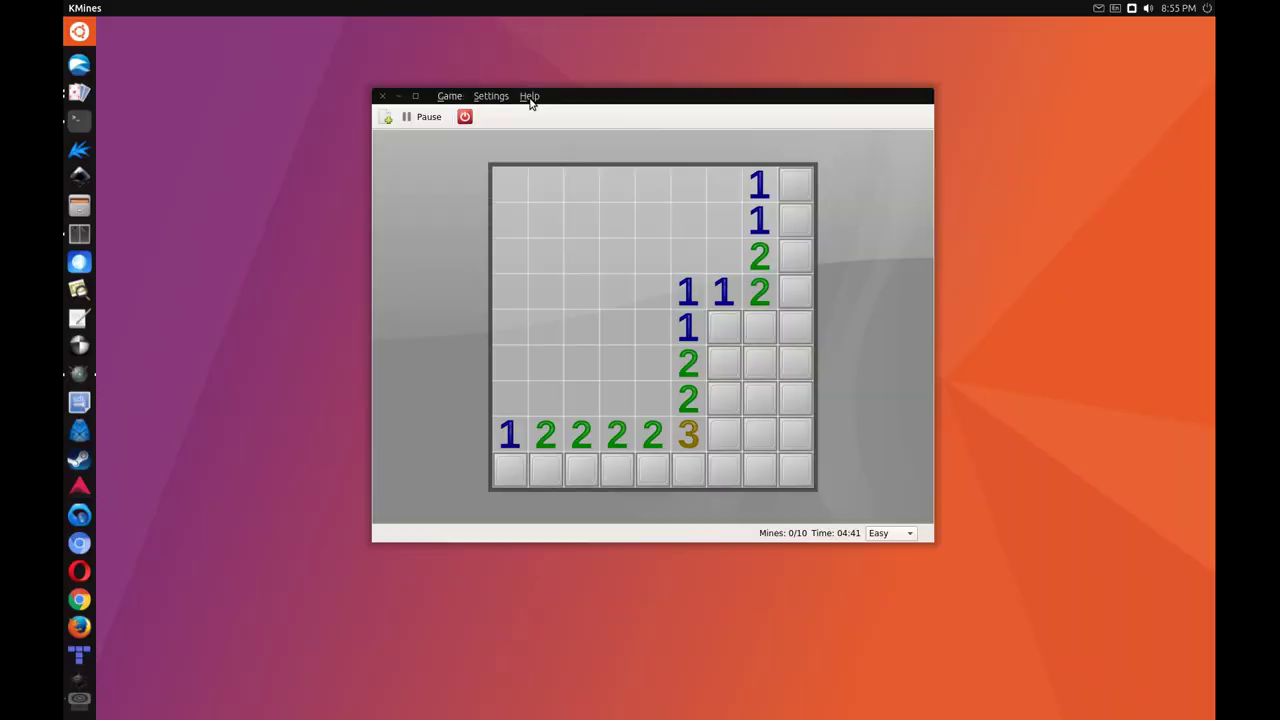
Show the KMines high scores and enlarge their window
left_click(531, 100)
mouse_move(455, 100)
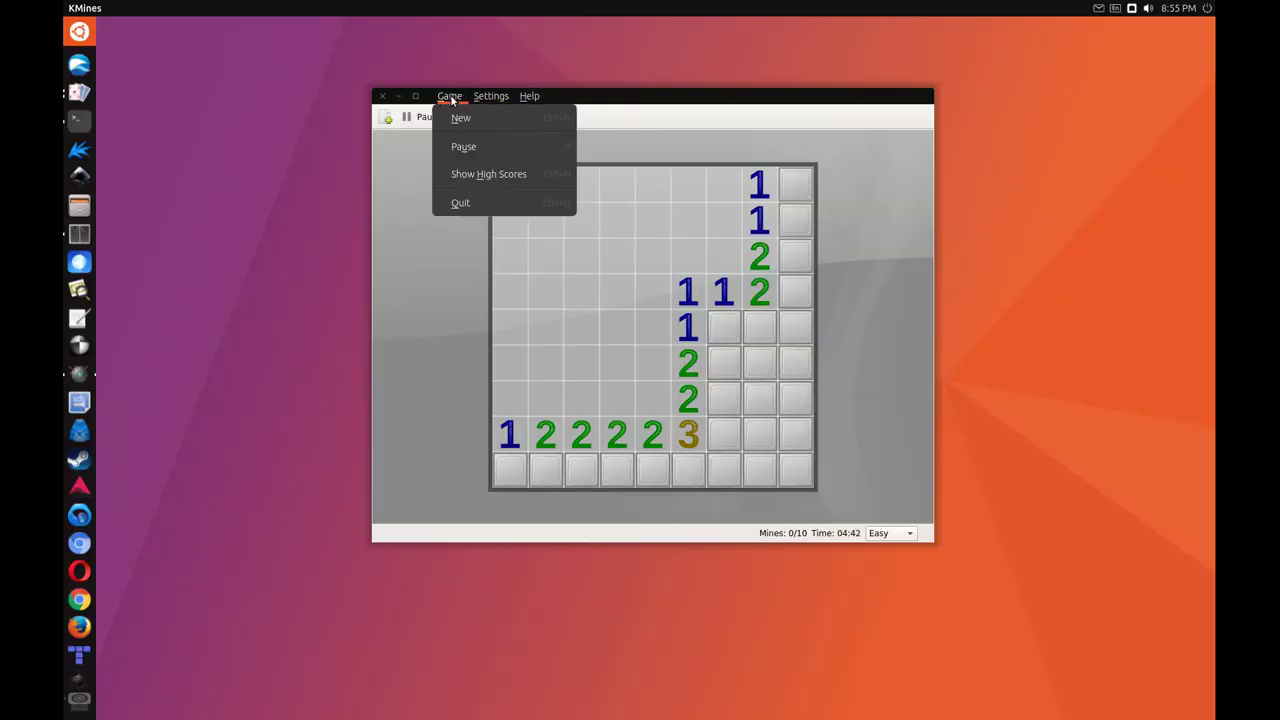
left_click(491, 177)
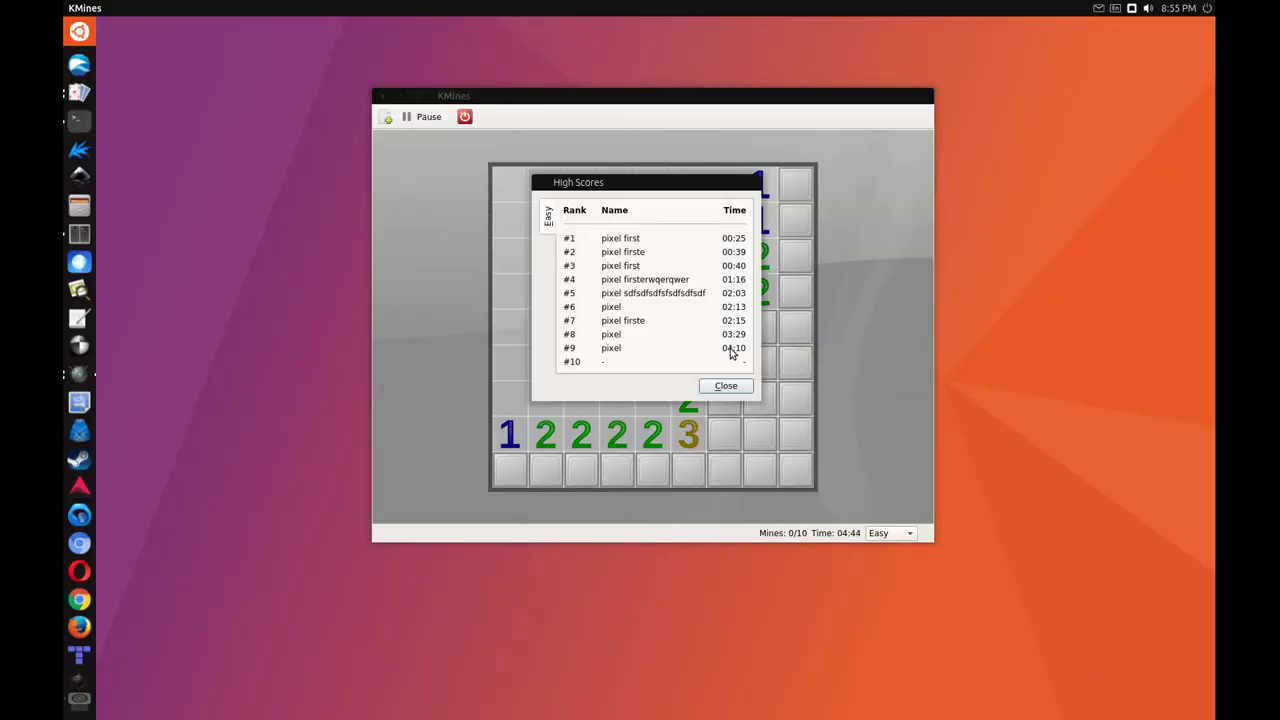
left_click_drag(758, 400, 822, 472)
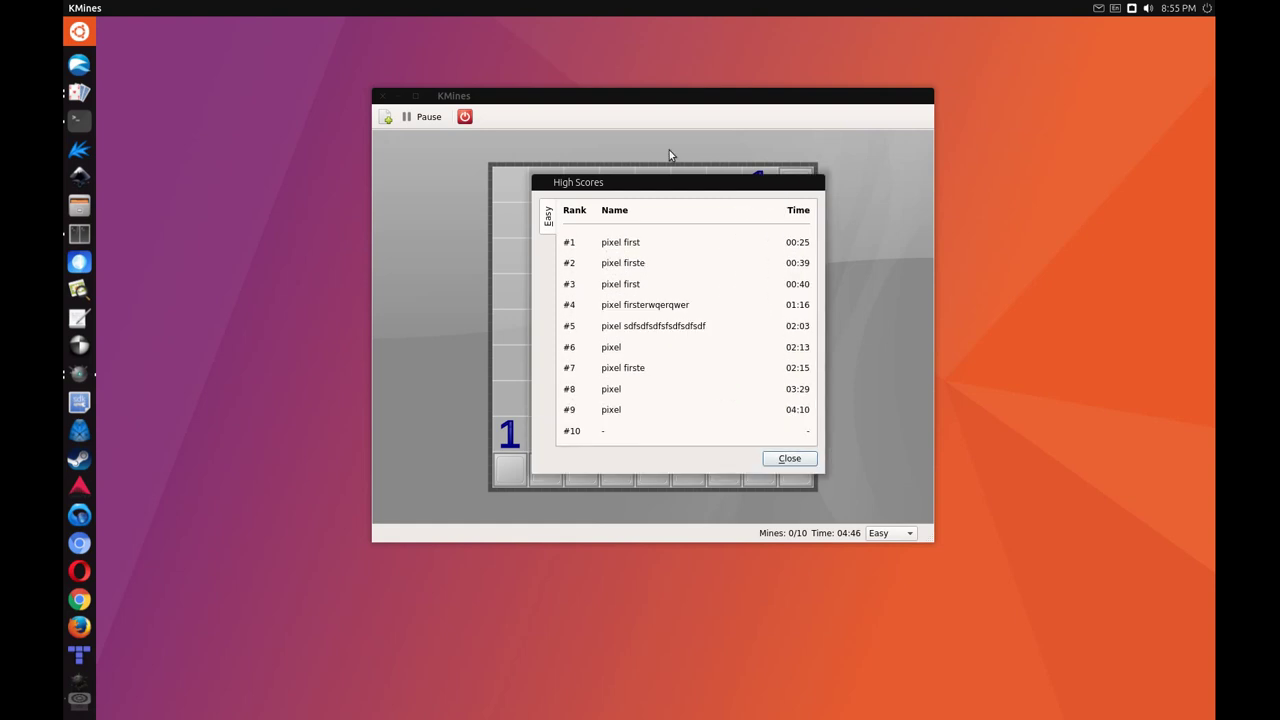
Move the KMines window around the desktop with its High Scores dialog open and snap it to the desktop's left half
left_click_drag(613, 104, 597, 97)
left_click_drag(500, 190, 1012, 315)
left_click_drag(773, 83, 612, 87)
left_click_drag(462, 89, 64, 91)
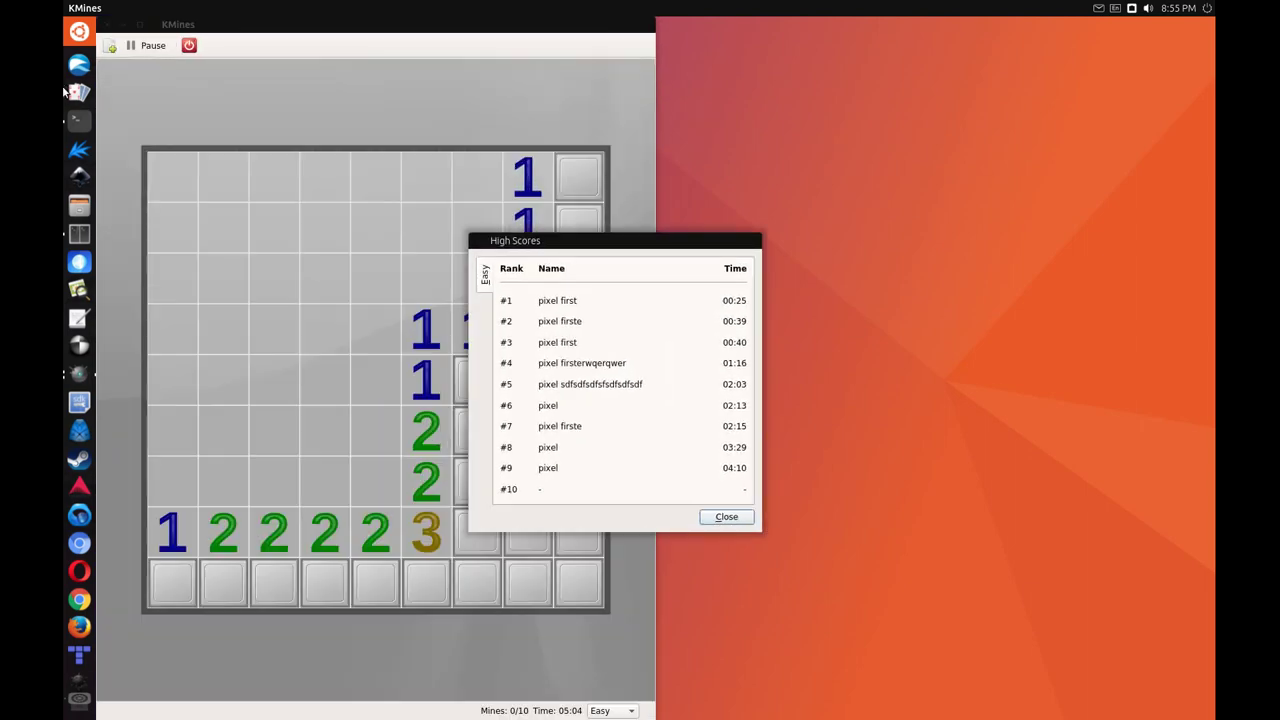
Snap the KMines window to the desktop's right half and restore it to a floating window
left_click(144, 33)
left_click_drag(625, 80, 1213, 118)
left_click_drag(784, 38, 987, 166)
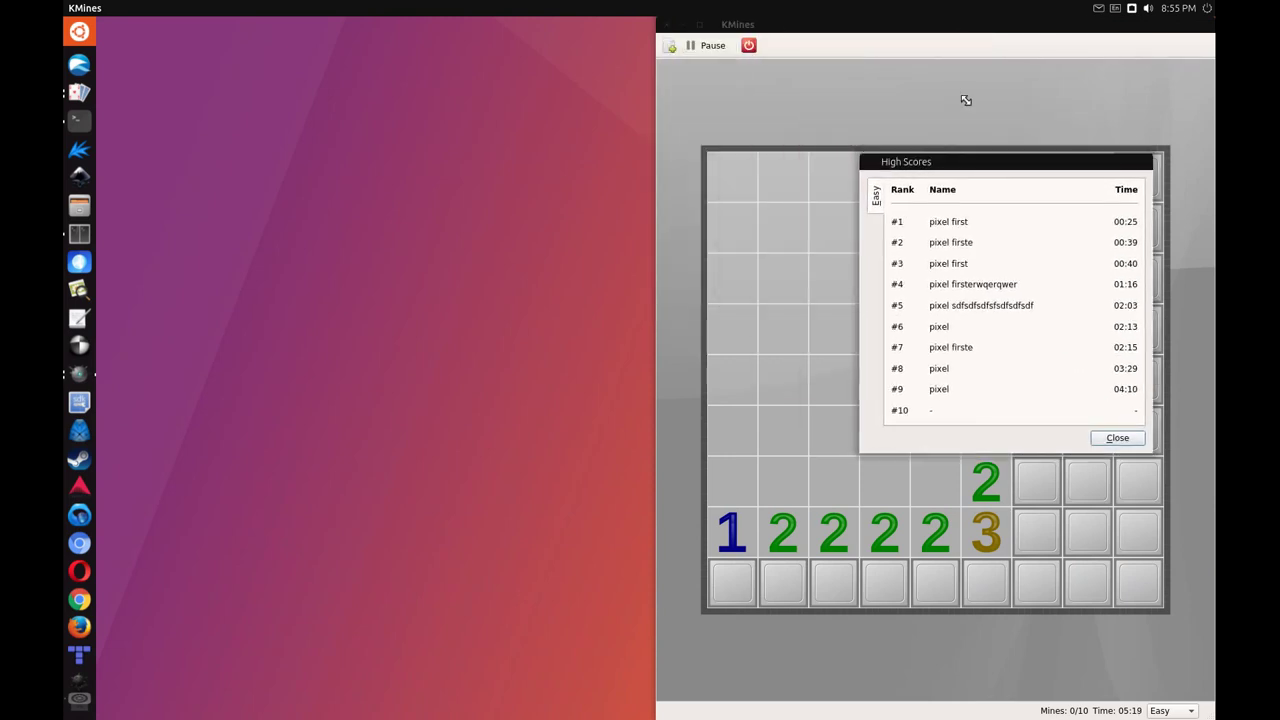
left_click(698, 24)
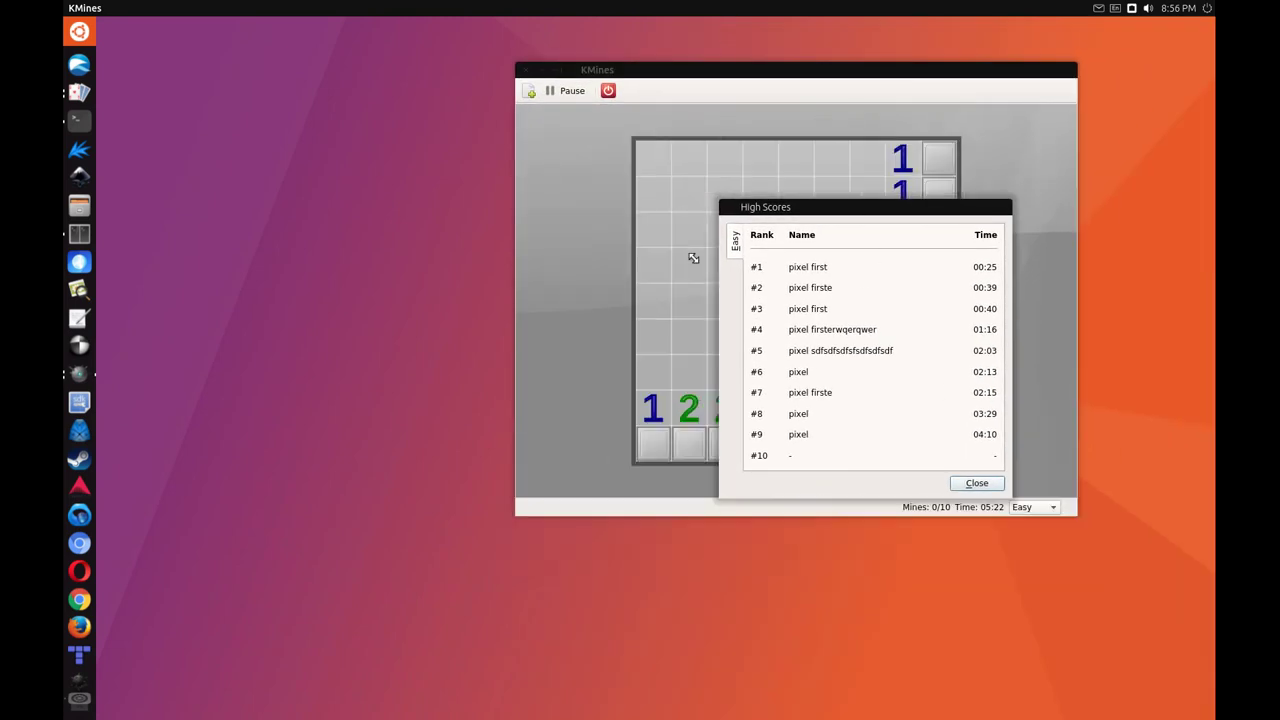
Switch to AisleRiot Solitaire, move the Klondike window aside and open its About dialog
left_click(84, 92)
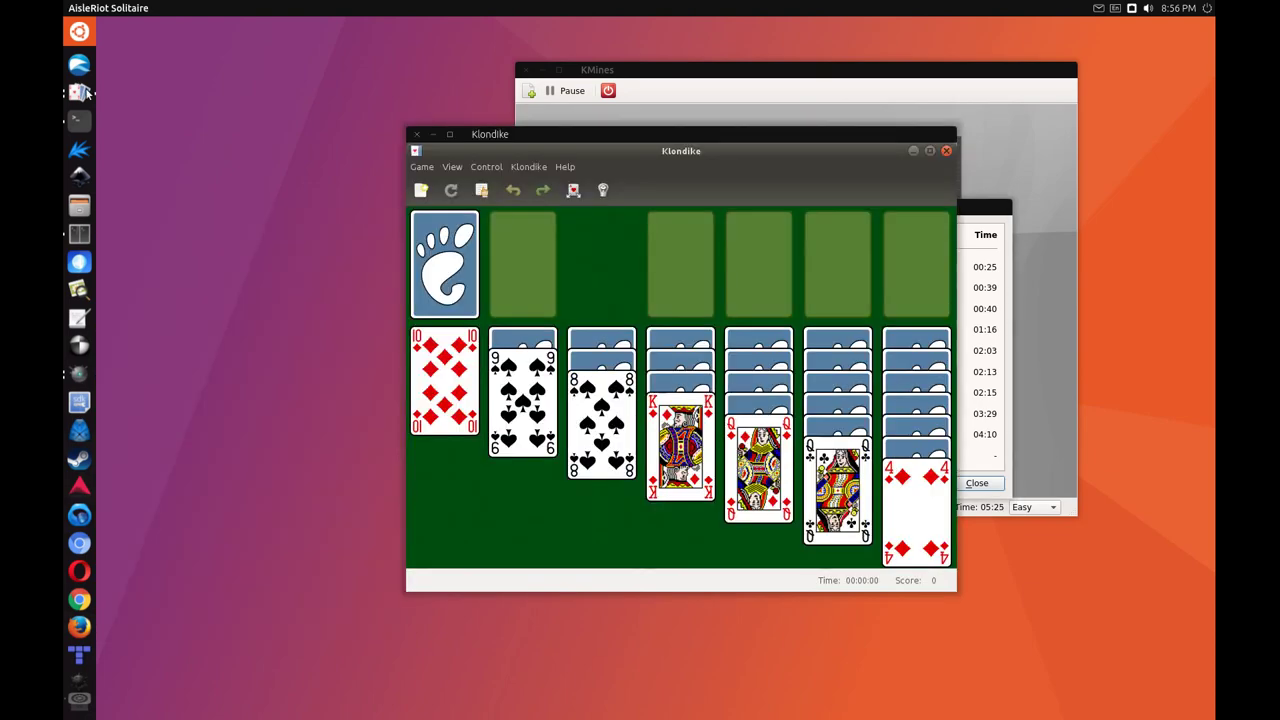
left_click_drag(594, 130, 396, 121)
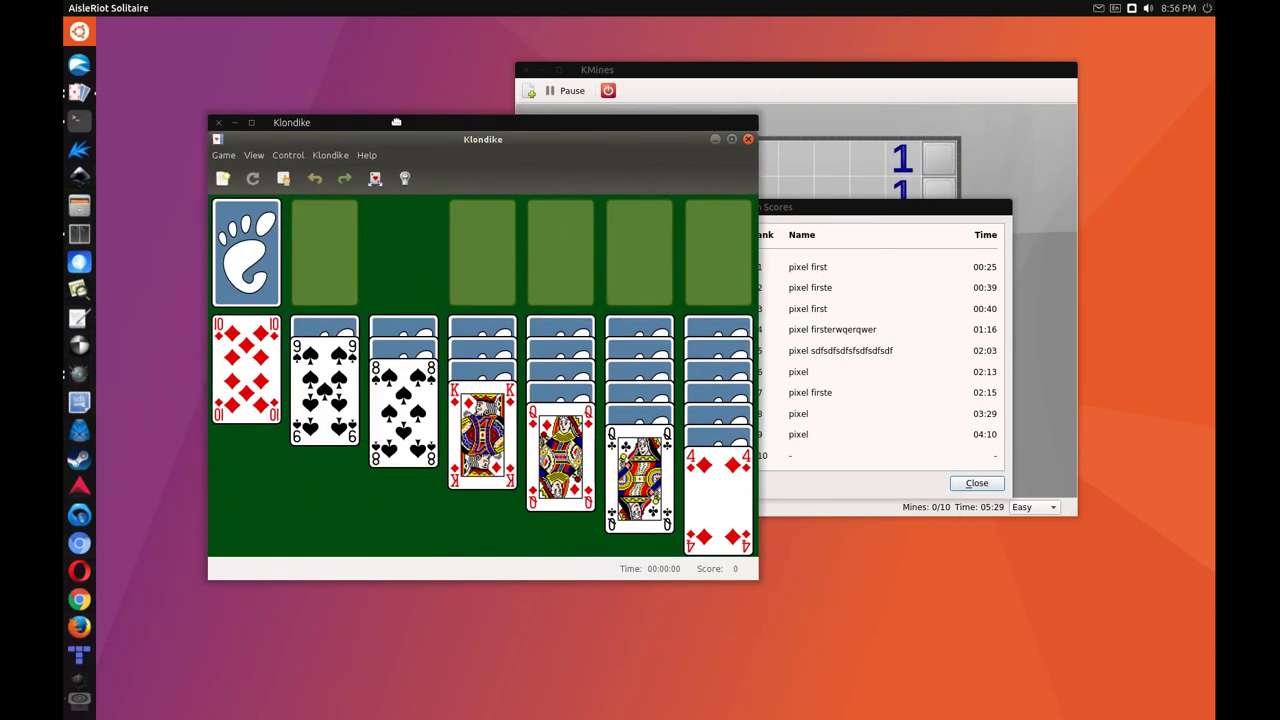
left_click(378, 153)
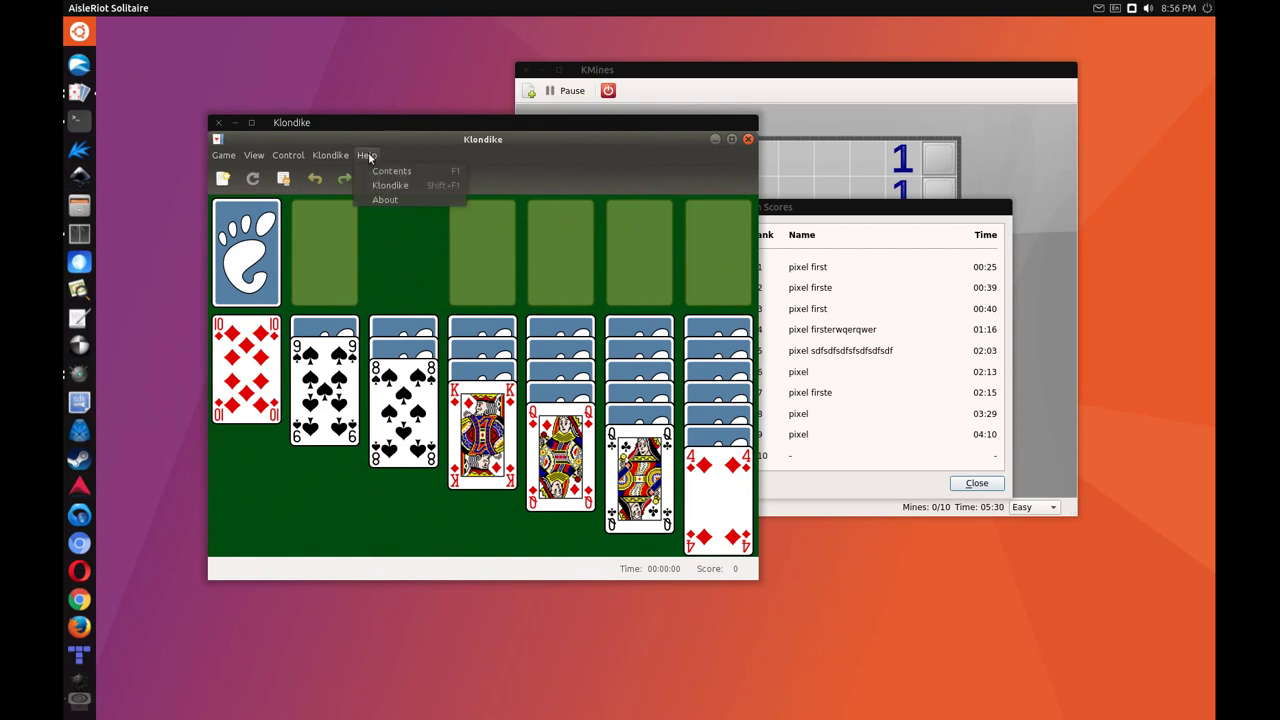
left_click(405, 204)
Reposition the About Aisleriot dialog and the Klondike window, and close the dialog
left_click_drag(535, 207, 361, 394)
left_click_drag(365, 116, 331, 204)
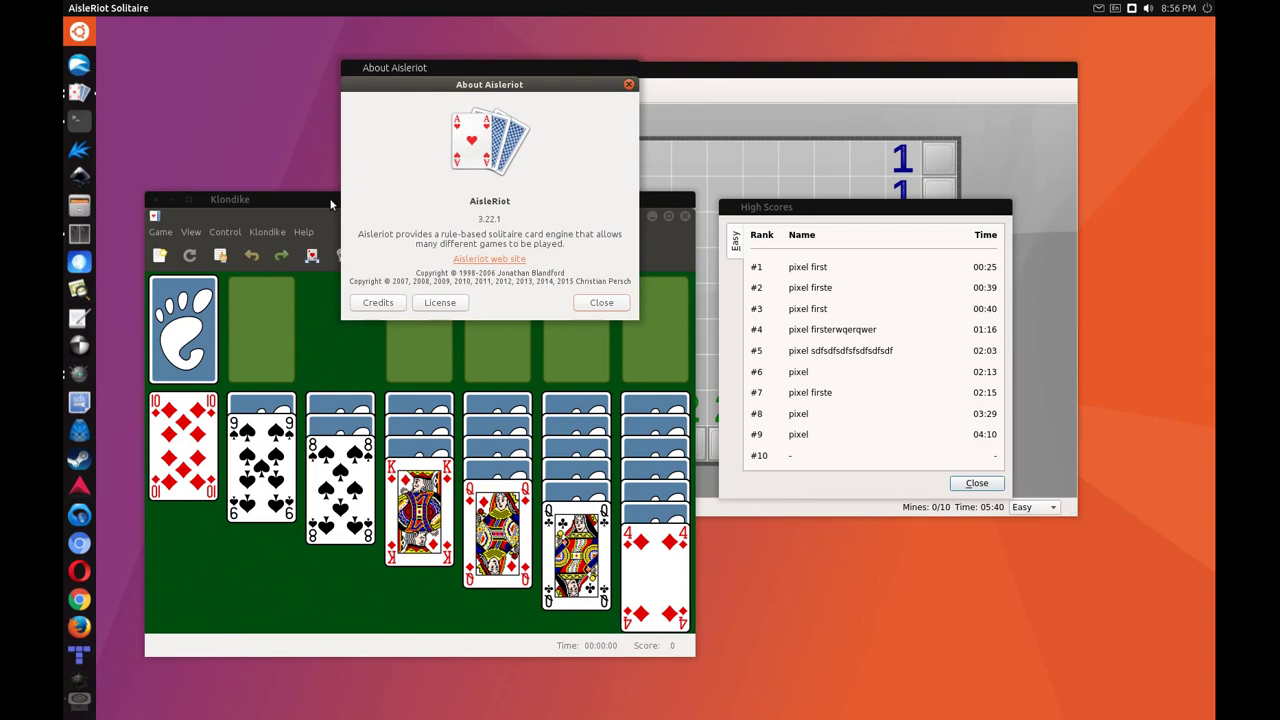
left_click(629, 85)
Browse the open windows in the window switcher and switch to the Dolphin file manager
key("super+d")
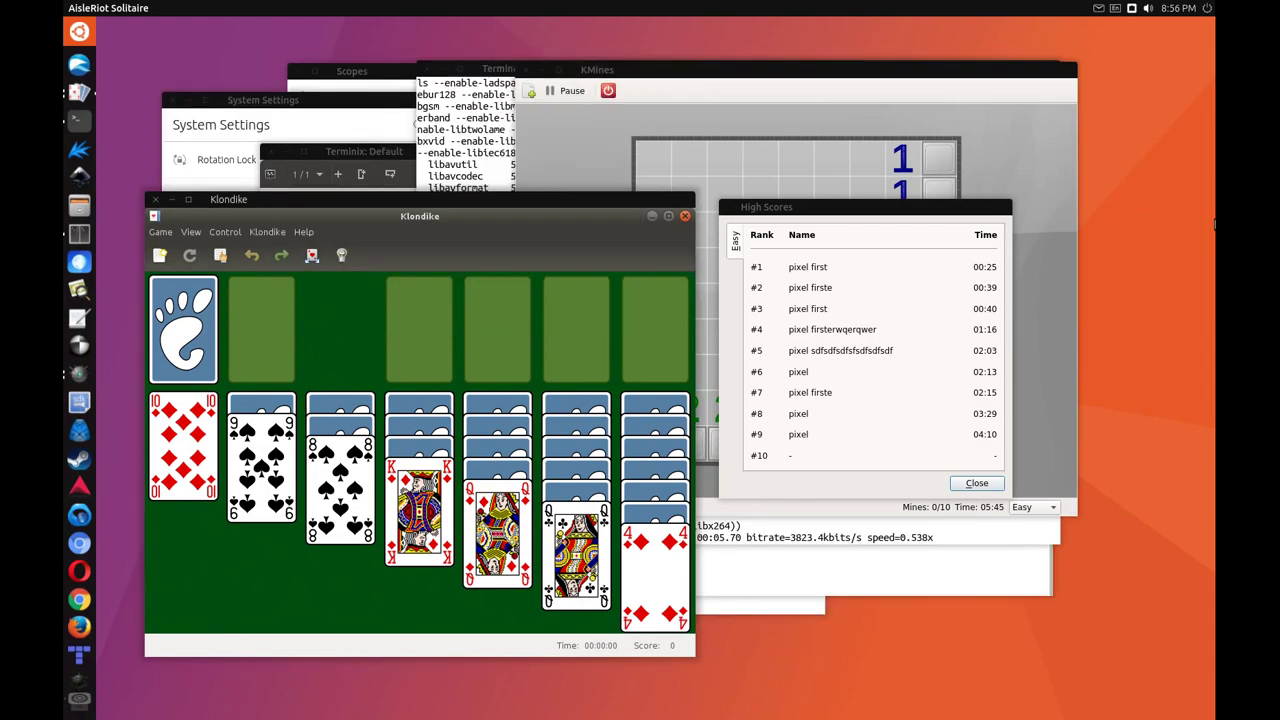
key("alt+Tab")
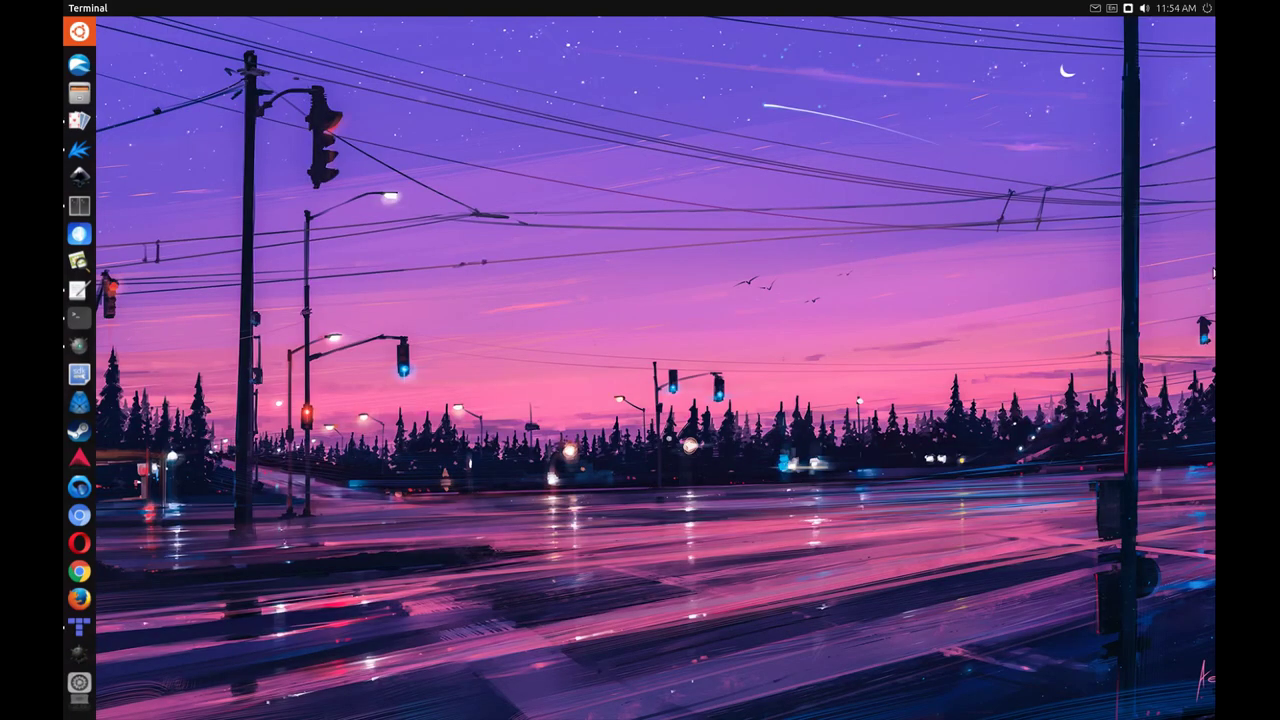
key("alt+Tab")
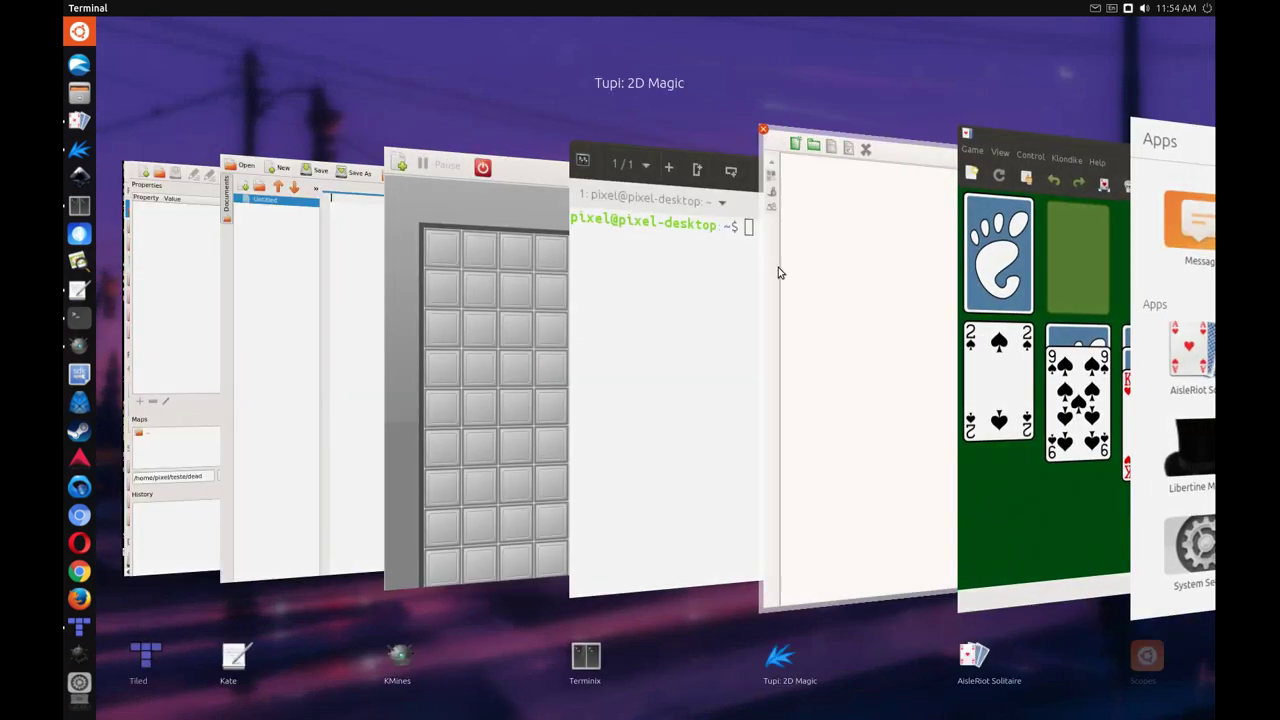
scroll(474, 239, "up", 3)
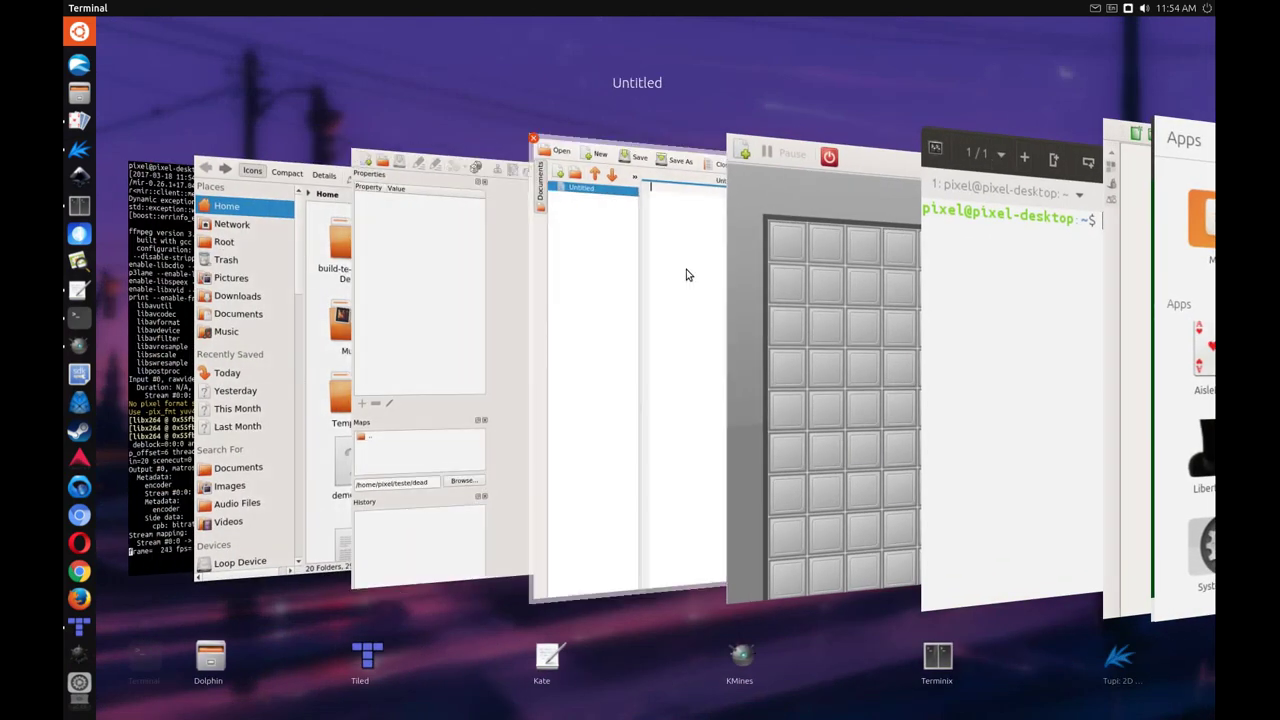
left_click(305, 242)
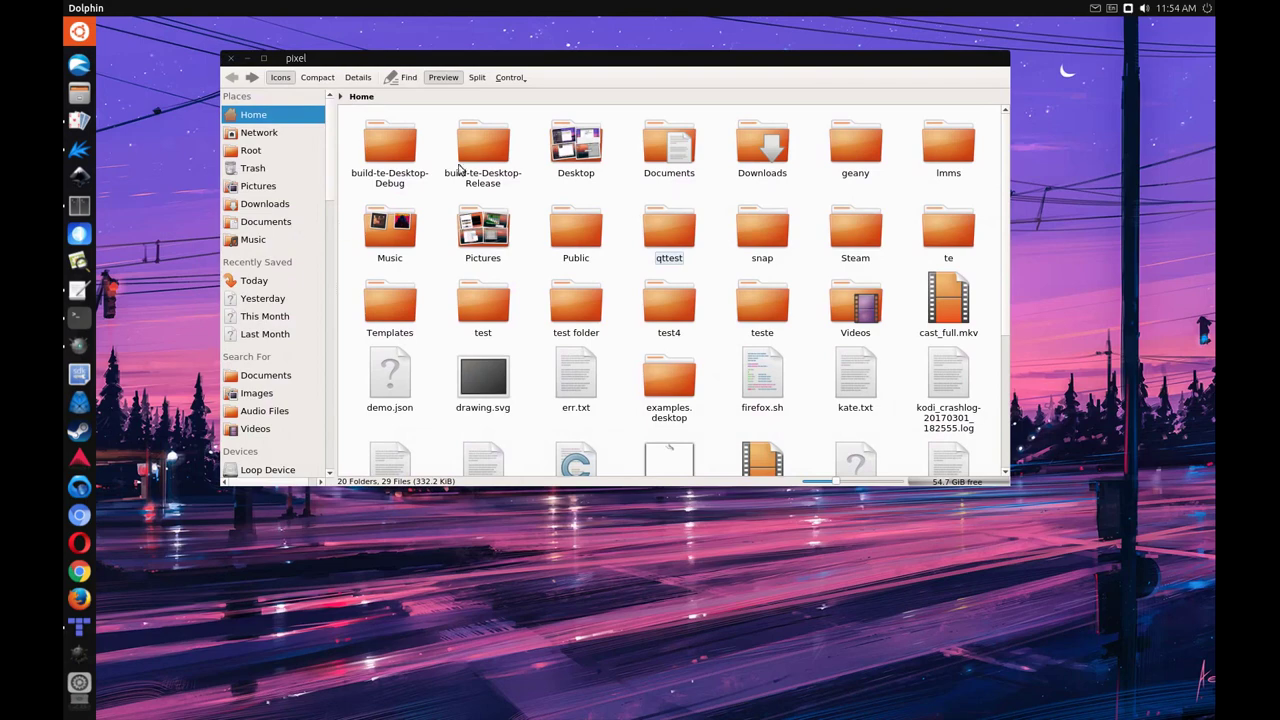
Open the About Dolphin dialog, move it across the file manager window, and close it
left_click_drag(622, 60, 616, 98)
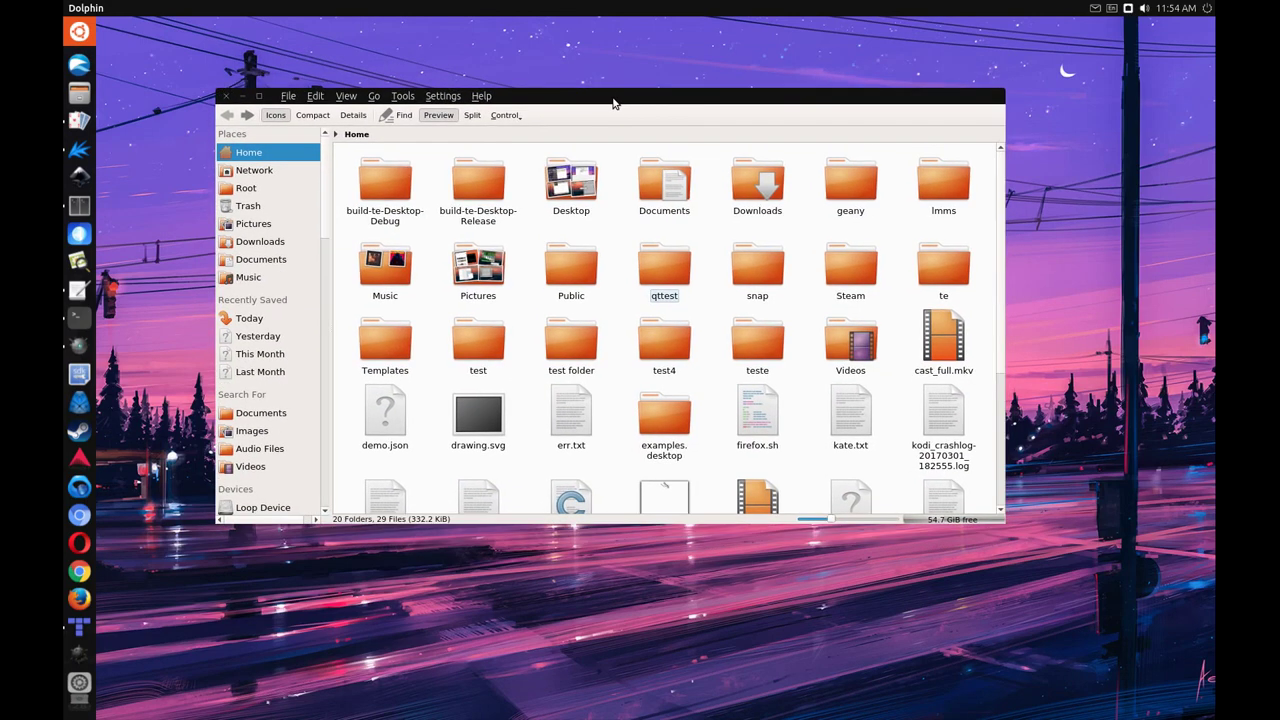
left_click(482, 96)
mouse_move(456, 100)
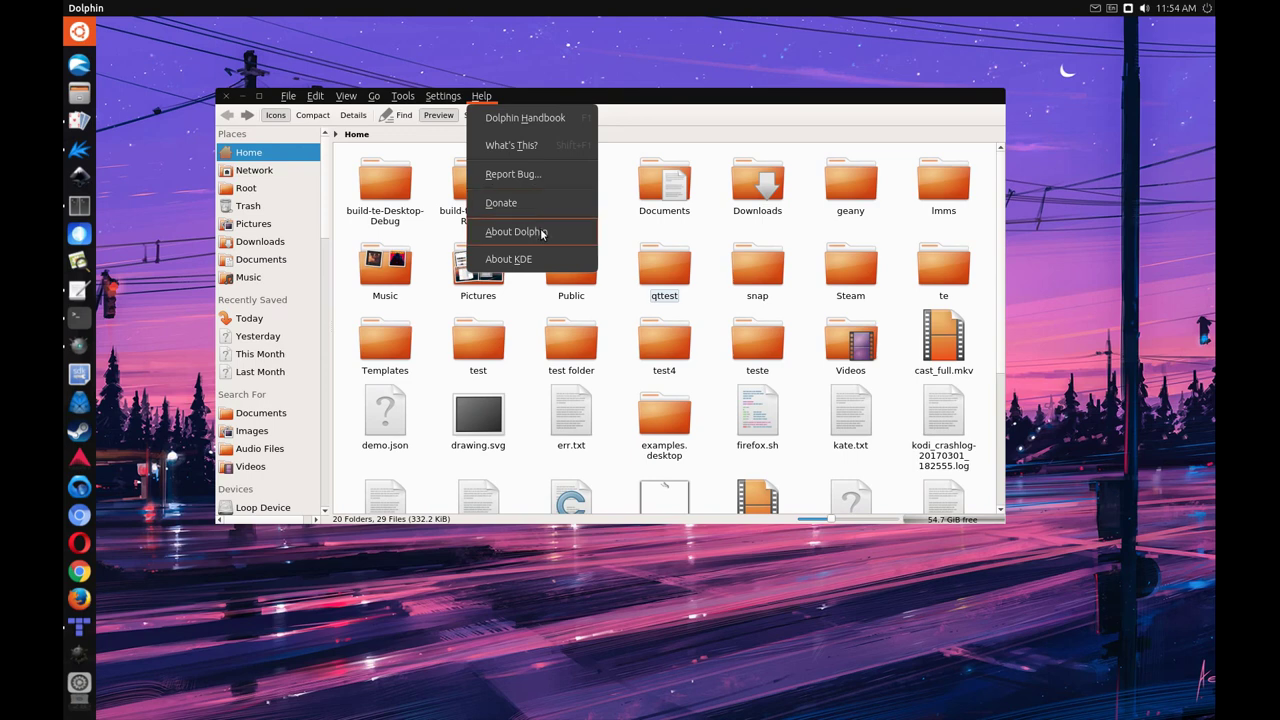
left_click(541, 232)
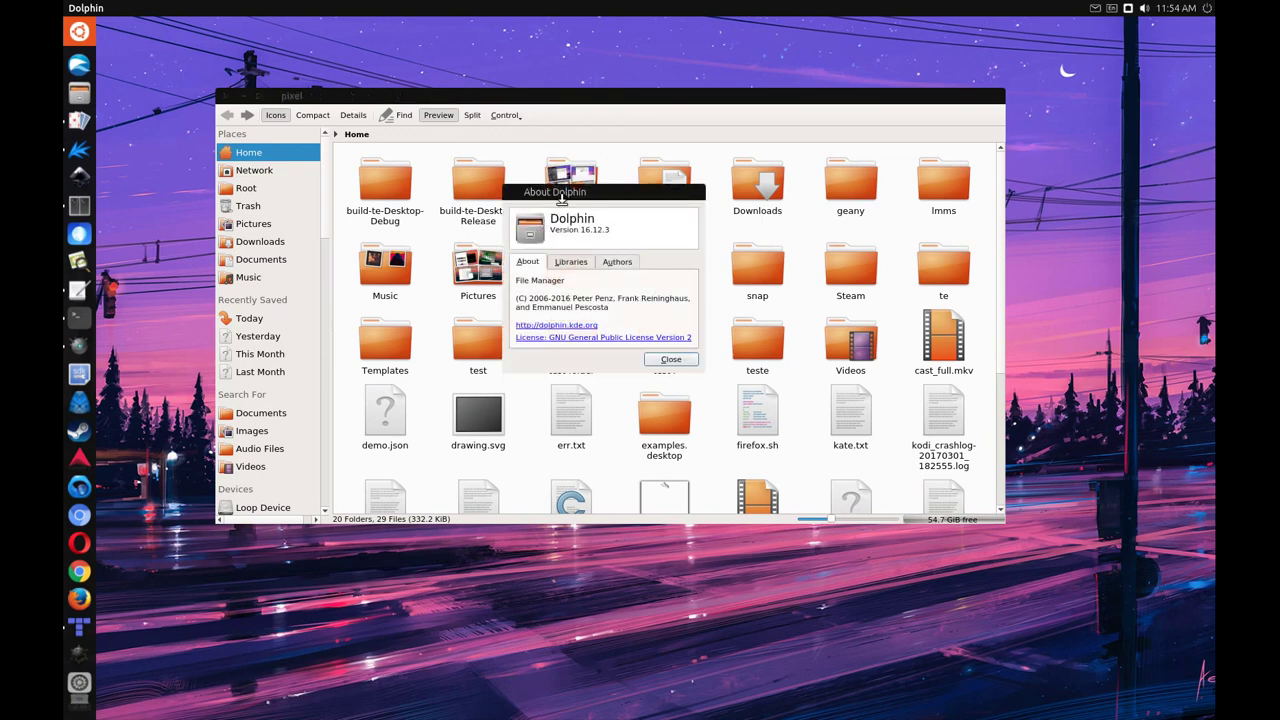
left_click_drag(566, 192, 636, 216)
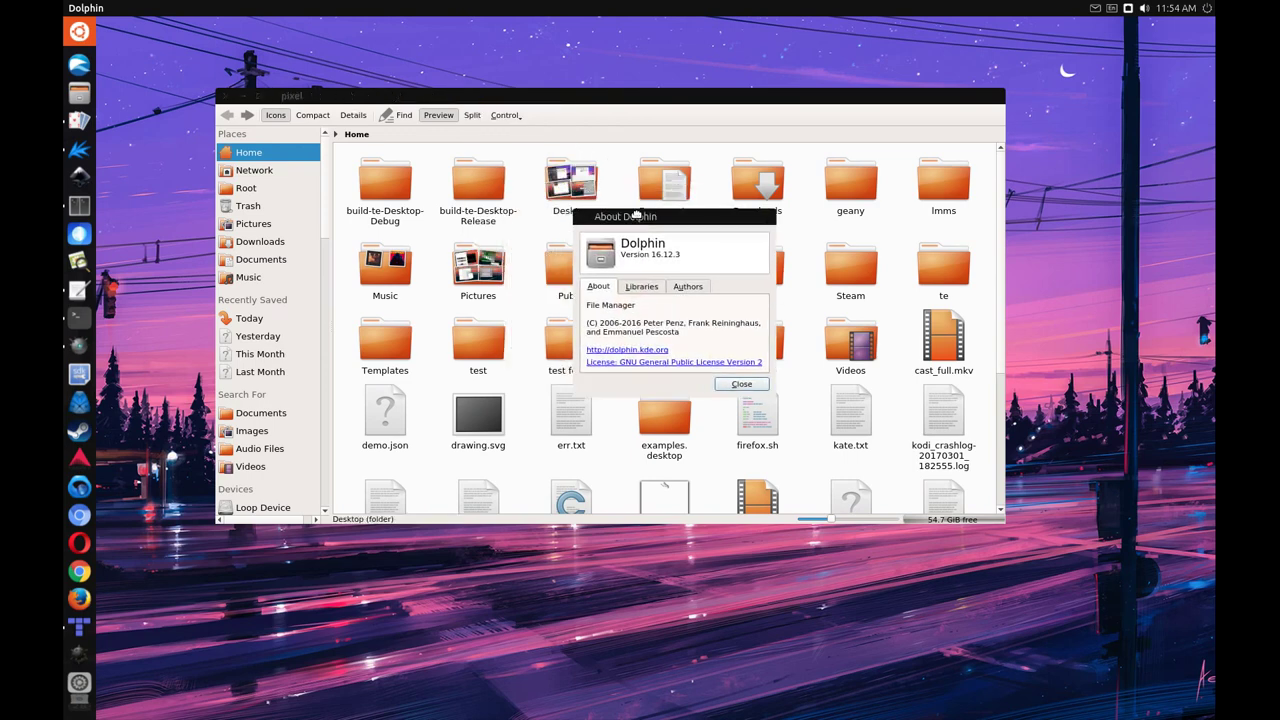
left_click(641, 291)
left_click(741, 384)
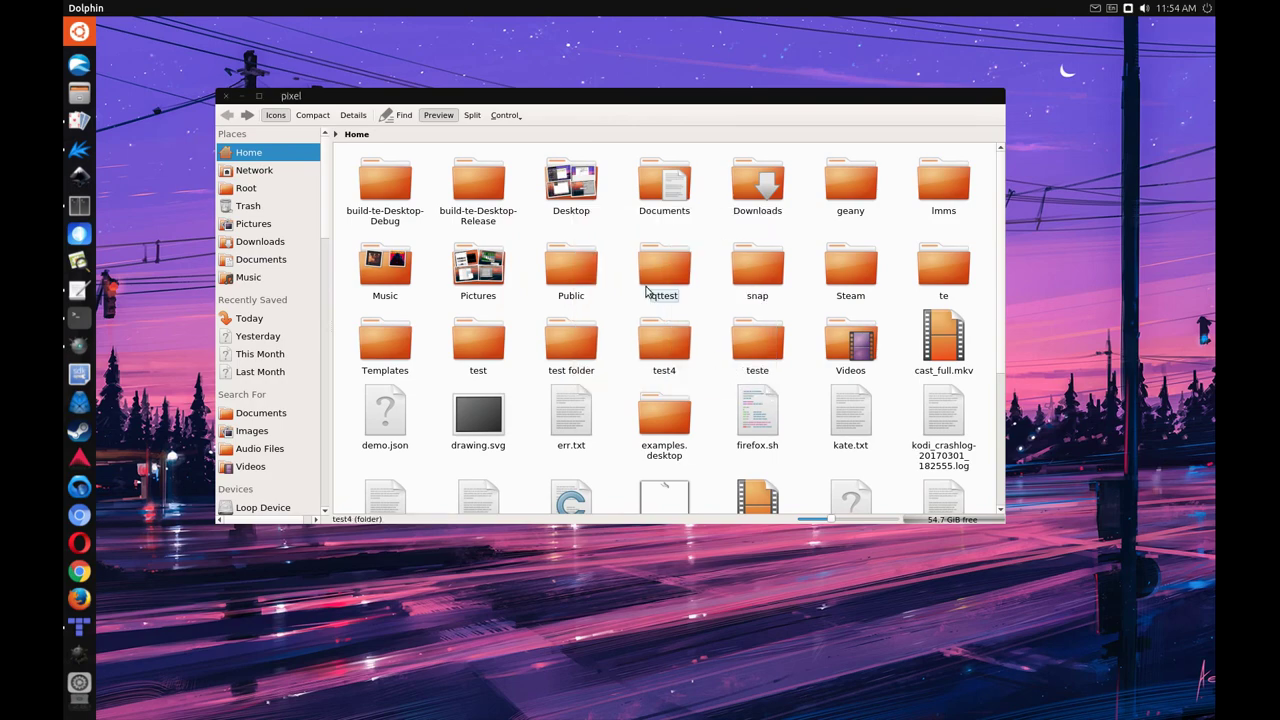
Snap the Dolphin window to the desktop's right half and release it, making the floating window taller
left_click_drag(590, 103, 1212, 256)
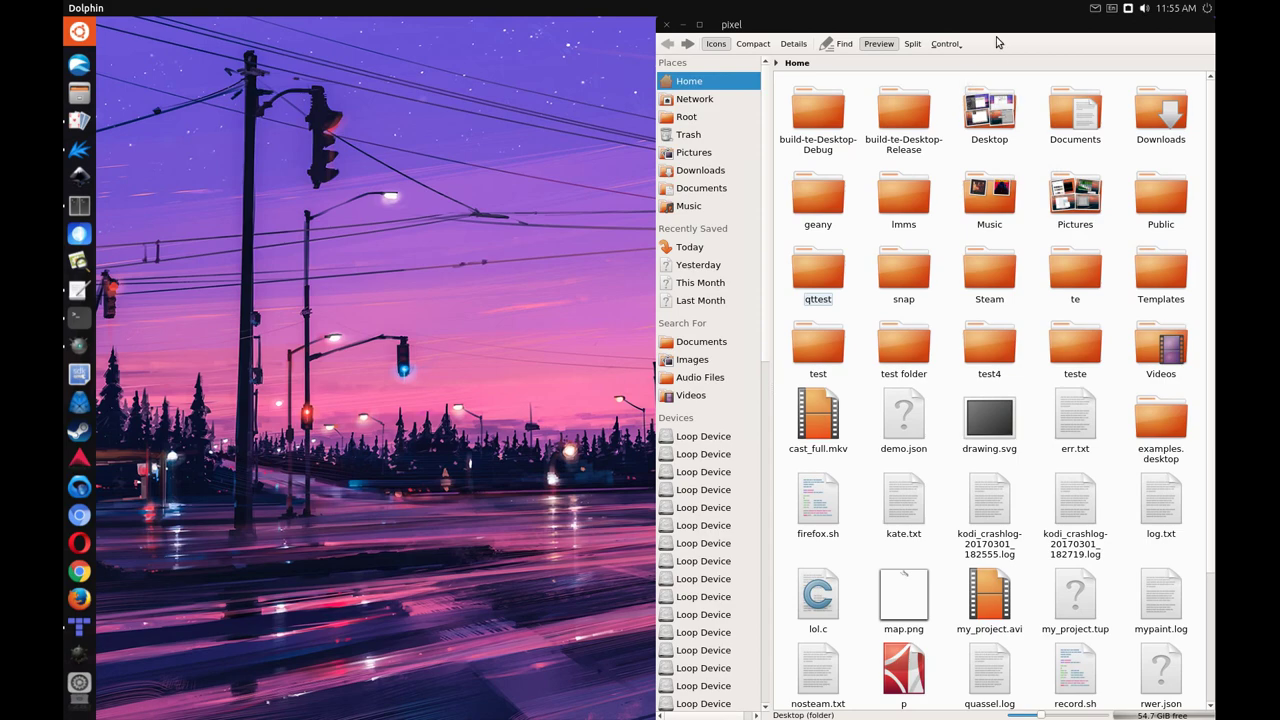
left_click_drag(1000, 24, 700, 72)
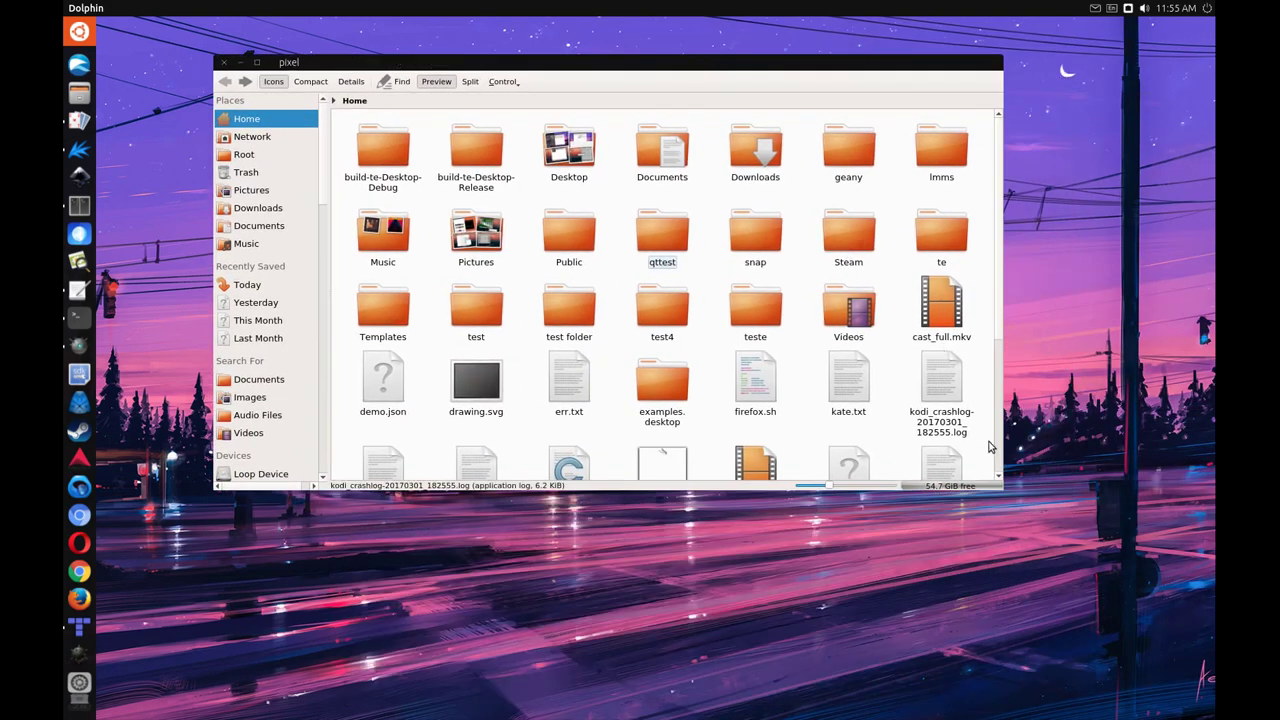
left_click_drag(1002, 488, 1010, 587)
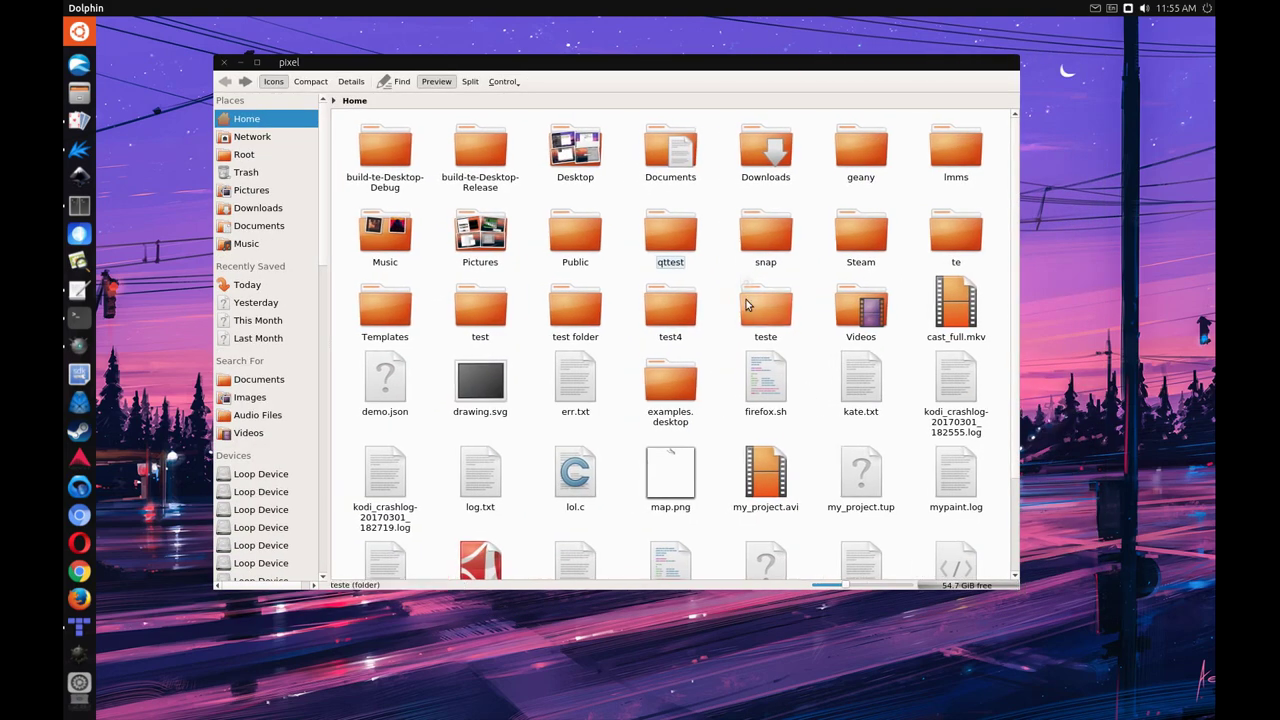
Open the test4 folder in Home and create a new folder named test inside it
left_click(675, 307)
double_click(675, 305)
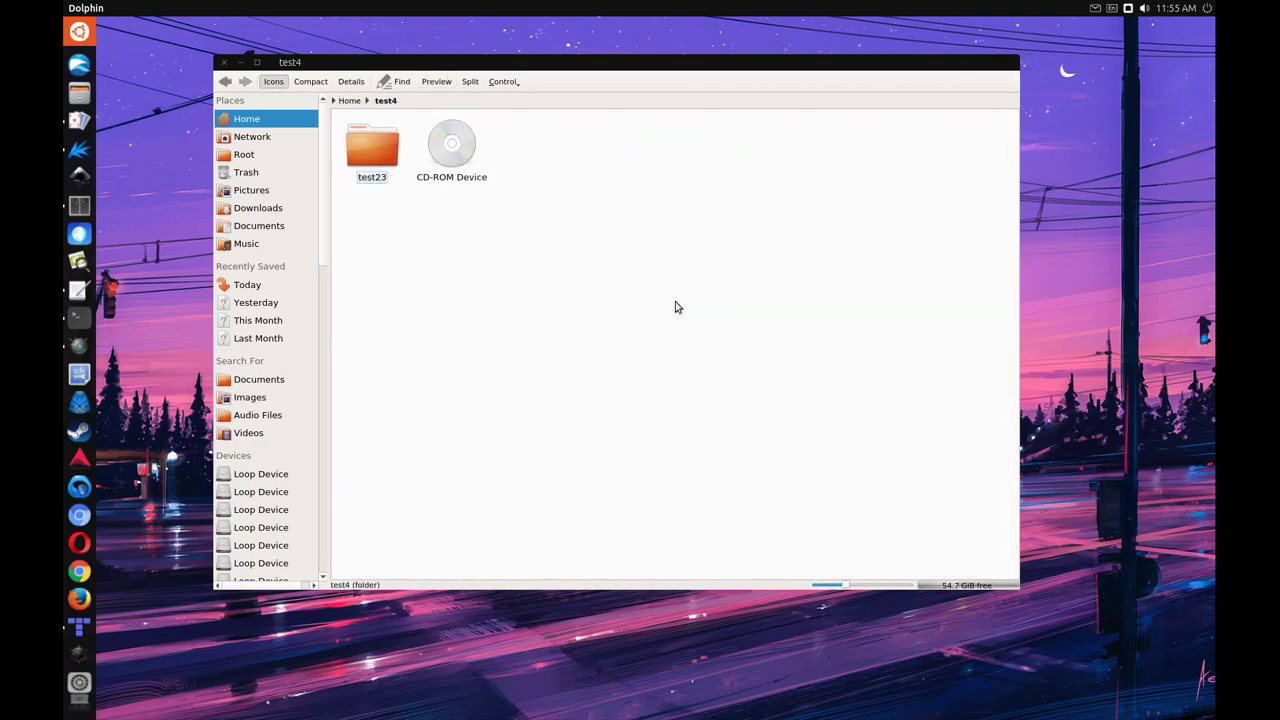
right_click(495, 229)
mouse_move(503, 231)
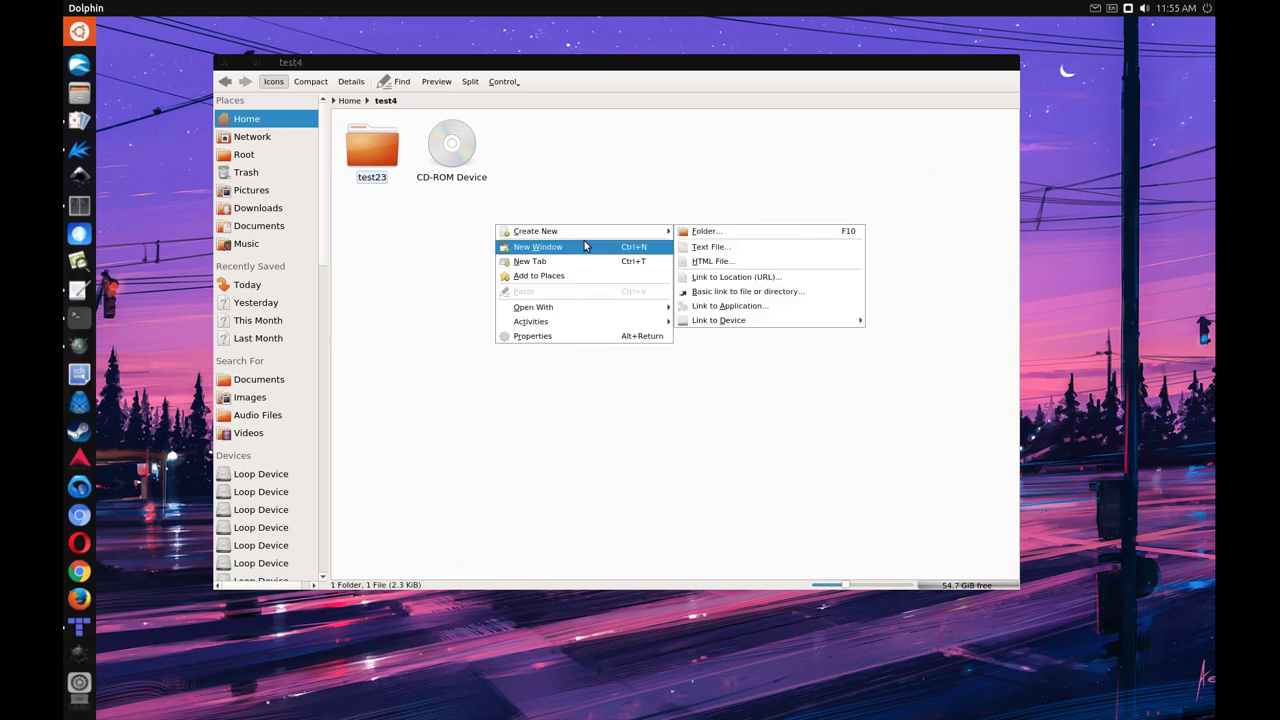
left_click(709, 236)
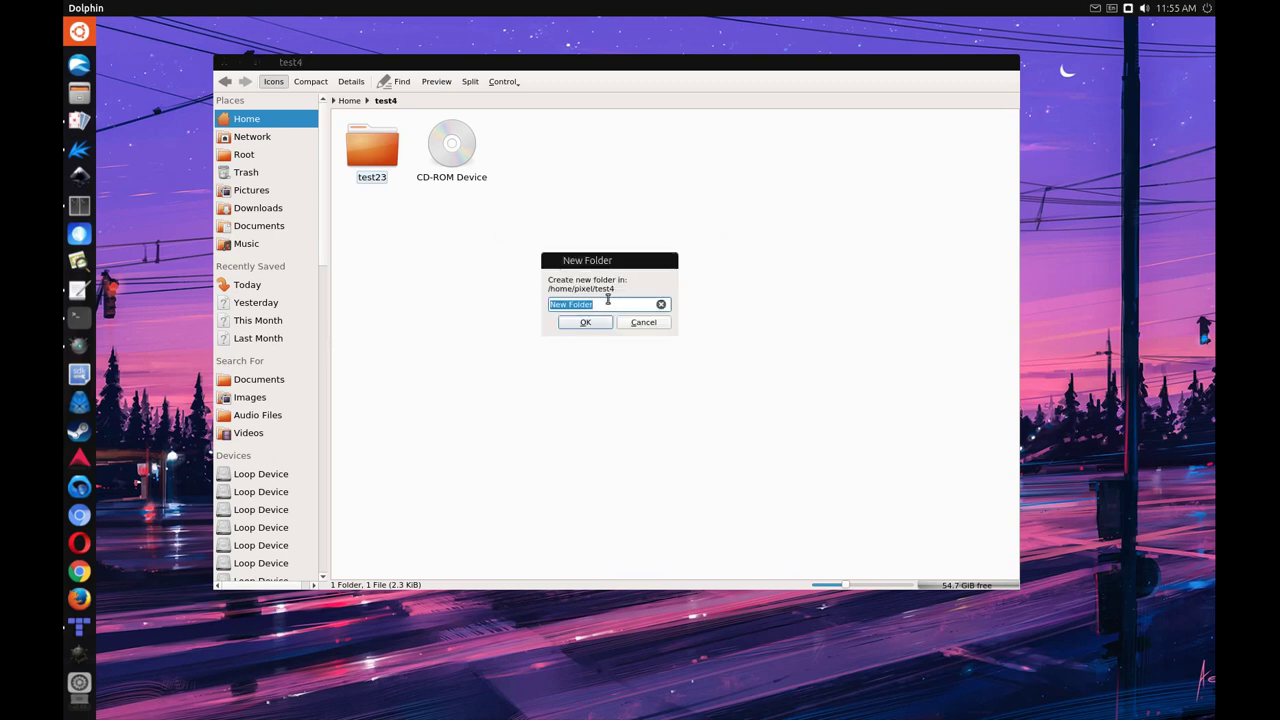
type("test")
left_click(594, 322)
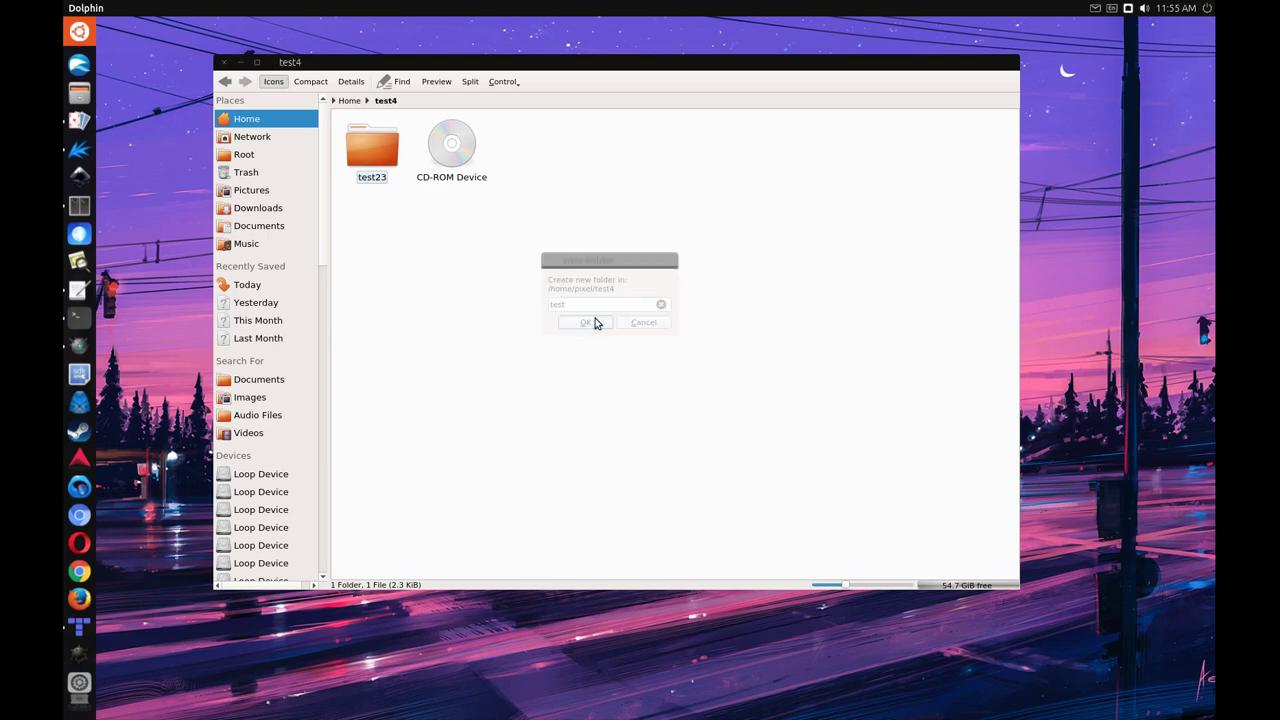
left_click(556, 264)
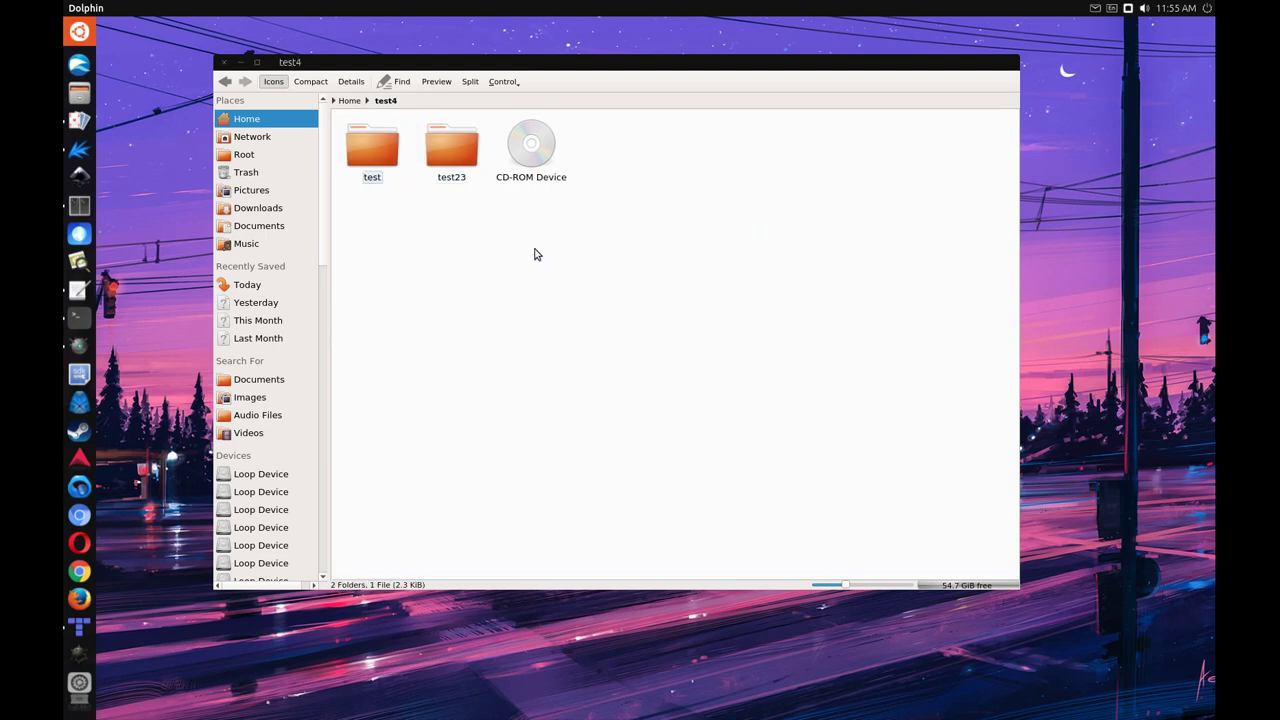
Show the test4 folder's contents in the Compact and Details views, and return to the Home folder
right_click(429, 212)
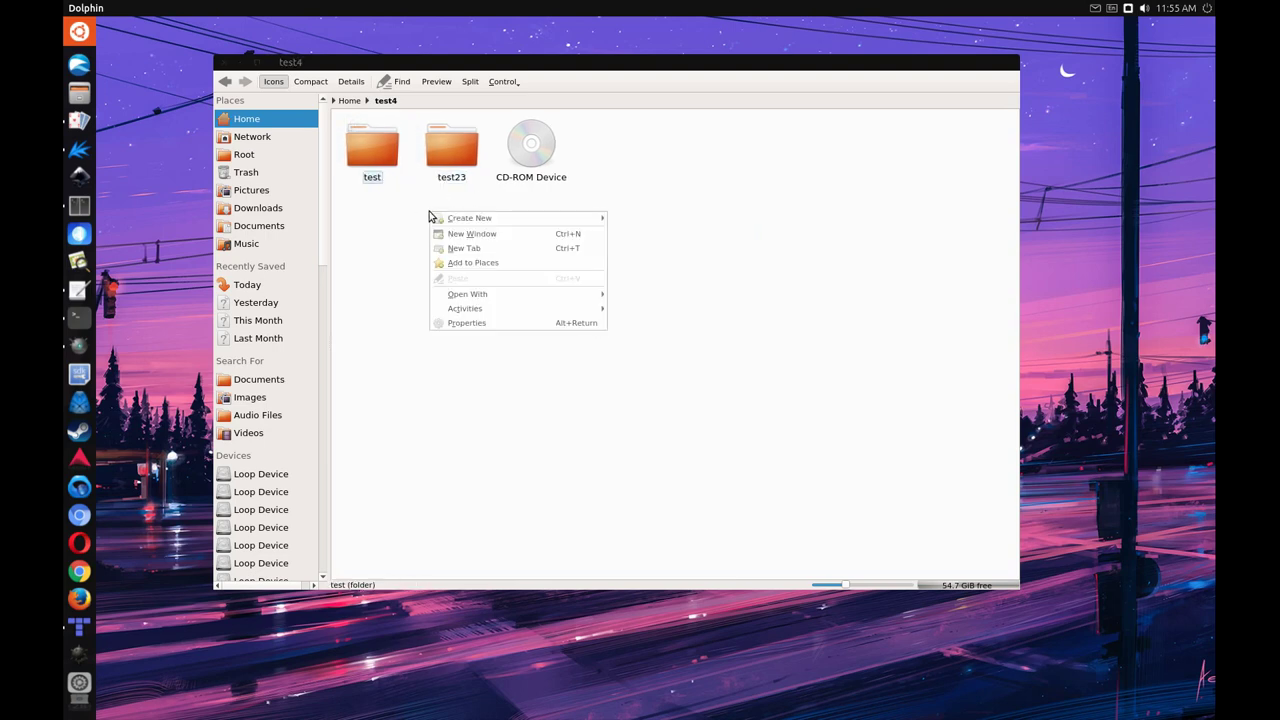
left_click(398, 251)
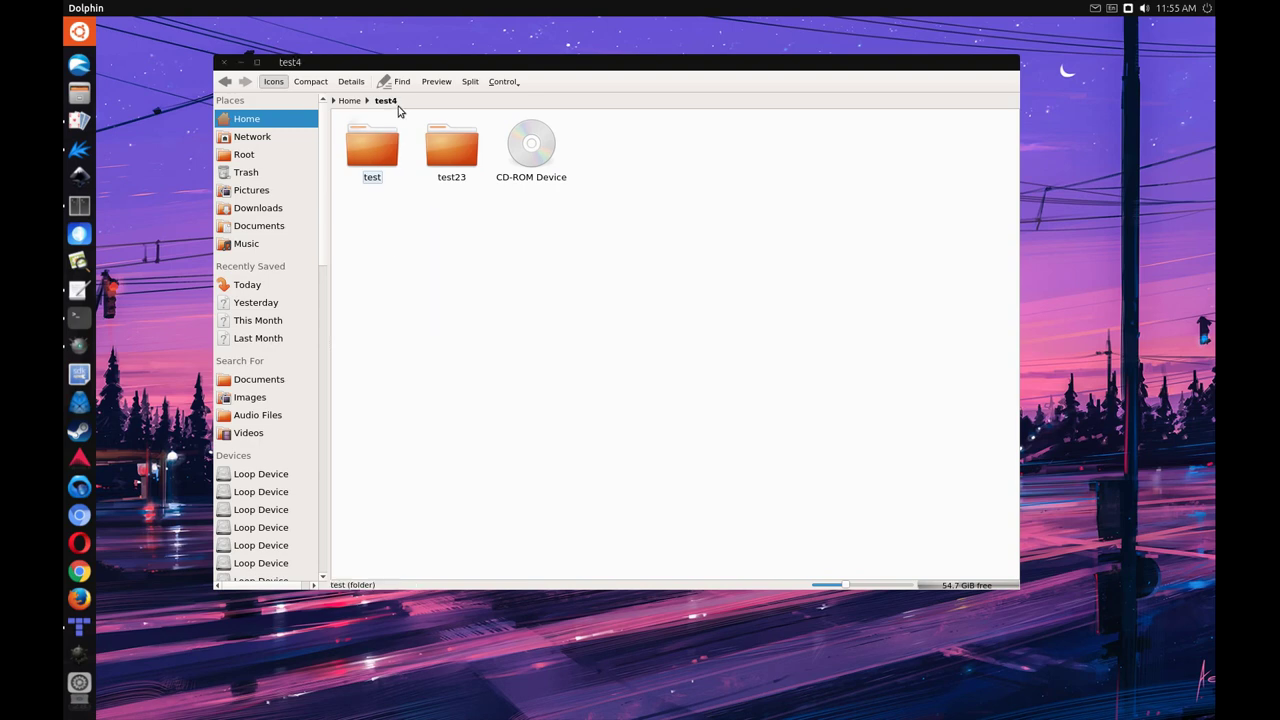
left_click(310, 84)
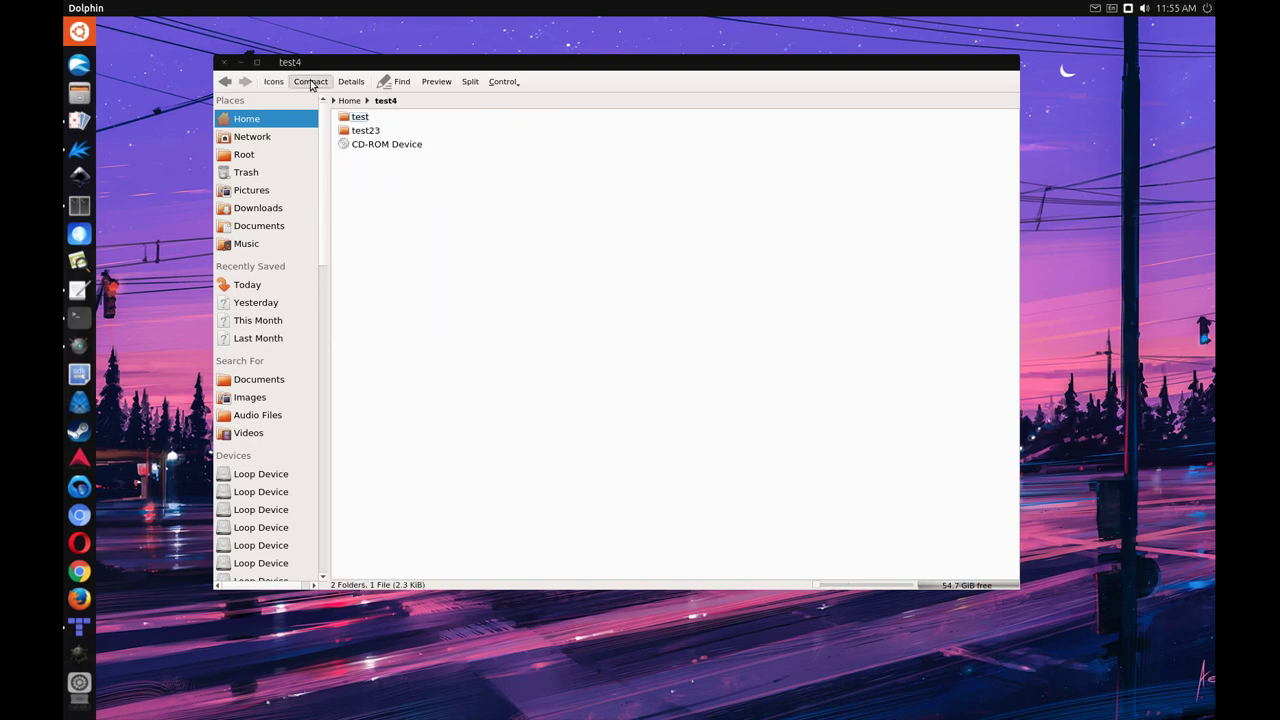
left_click(351, 84)
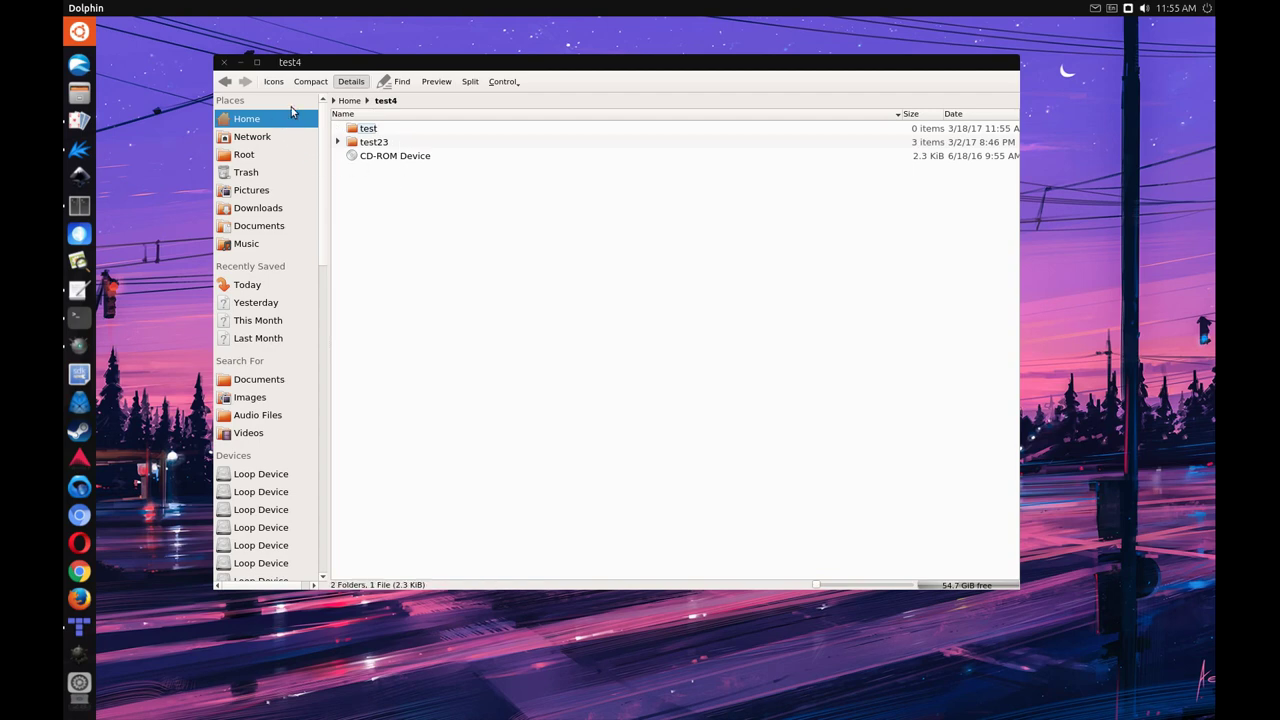
left_click(226, 83)
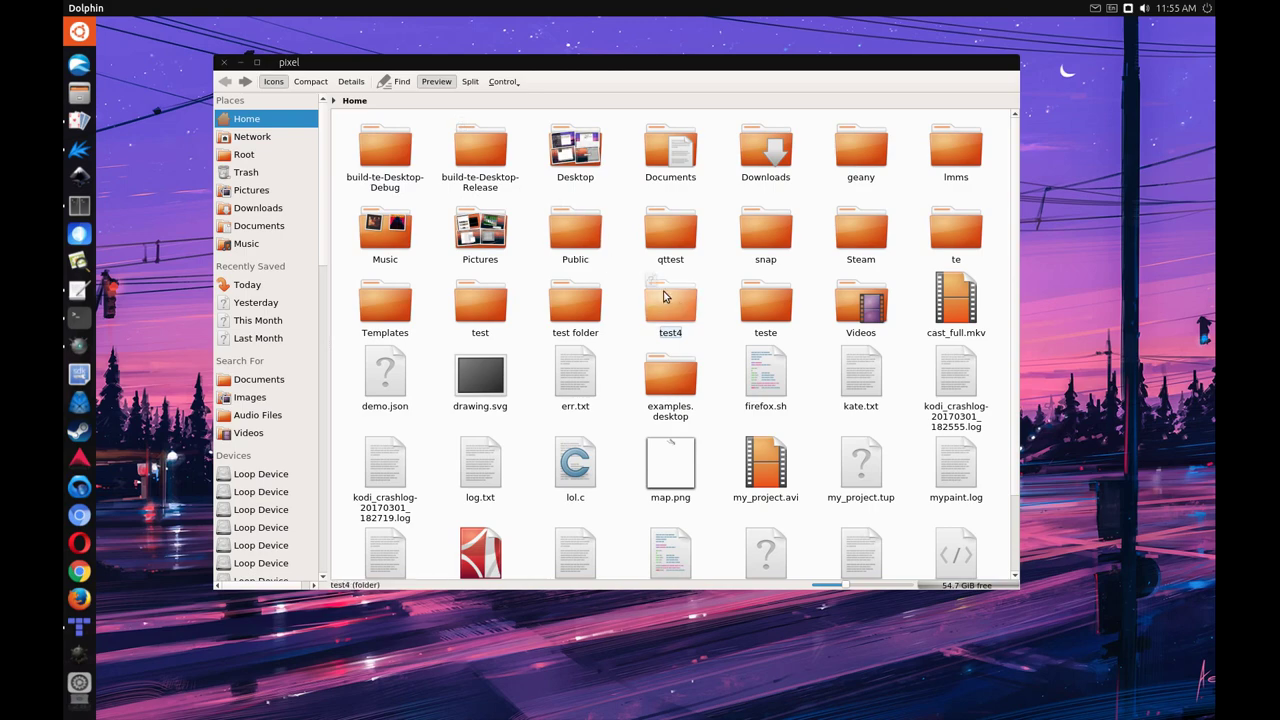
Switch to AisleRiot Solitaire, closing the Dolphin window behind it, and move the Klondike window slightly up and to the left
left_click(80, 120)
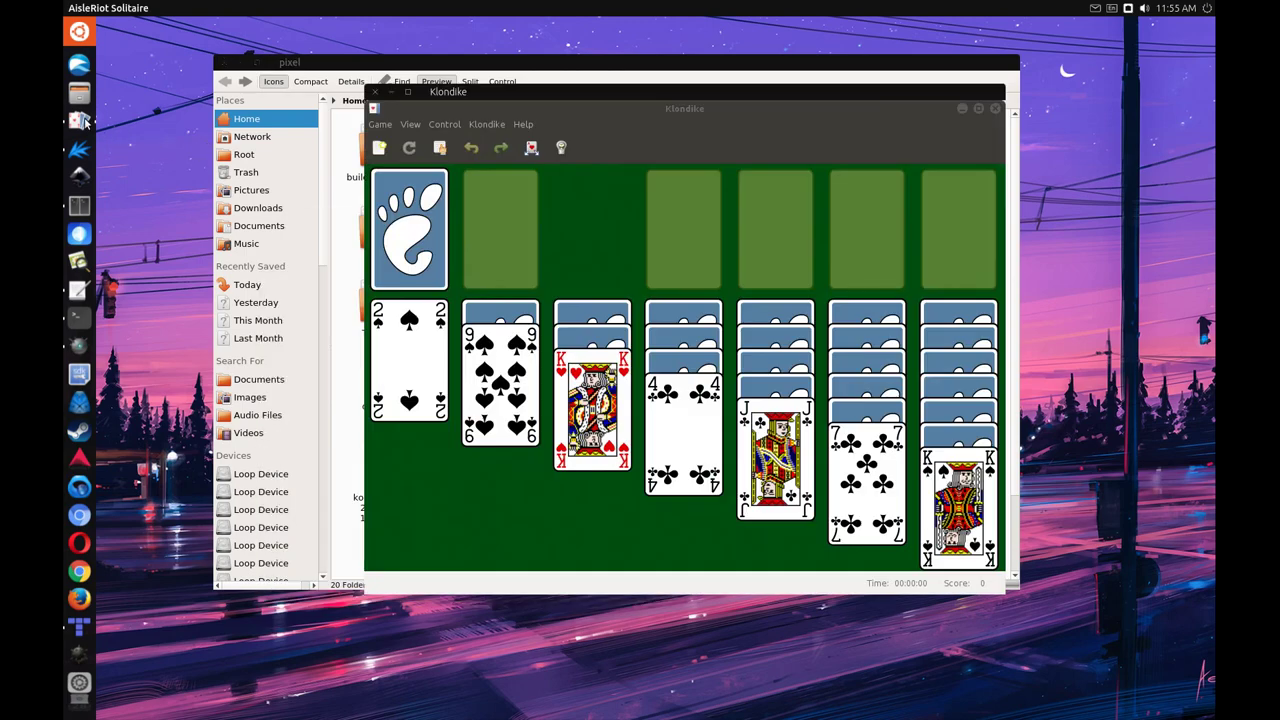
left_click(224, 63)
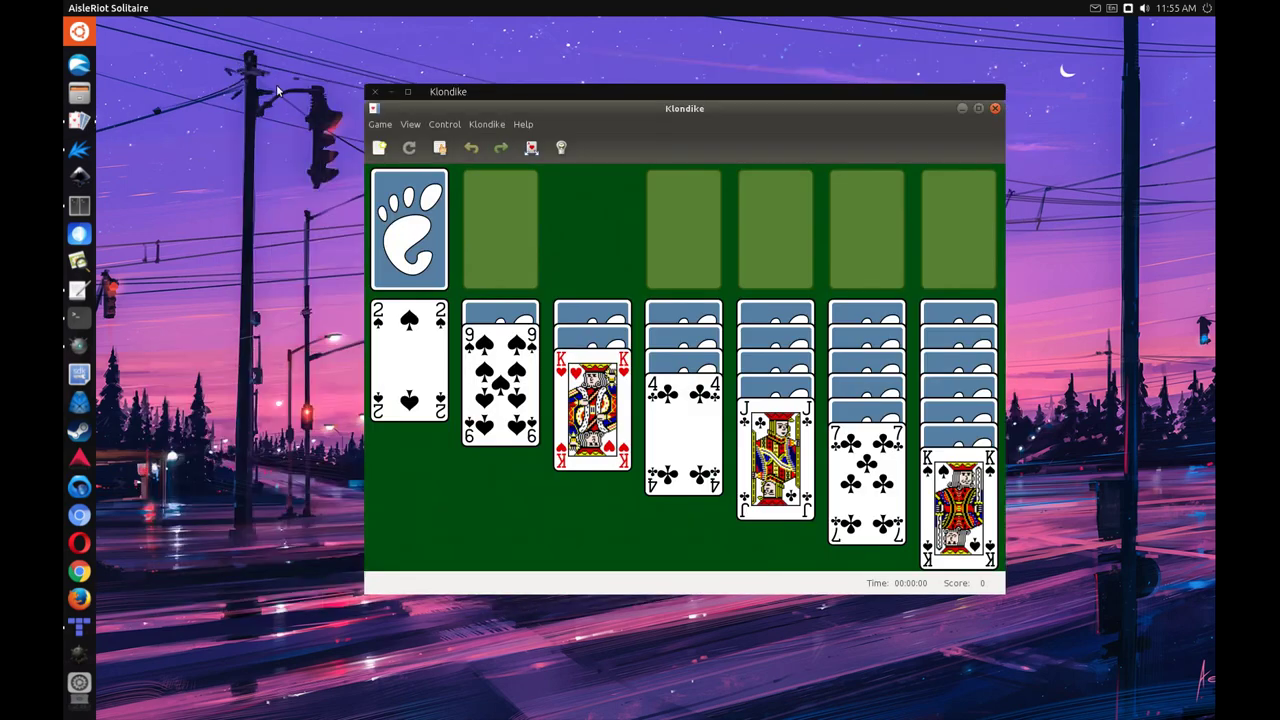
left_click_drag(562, 95, 524, 65)
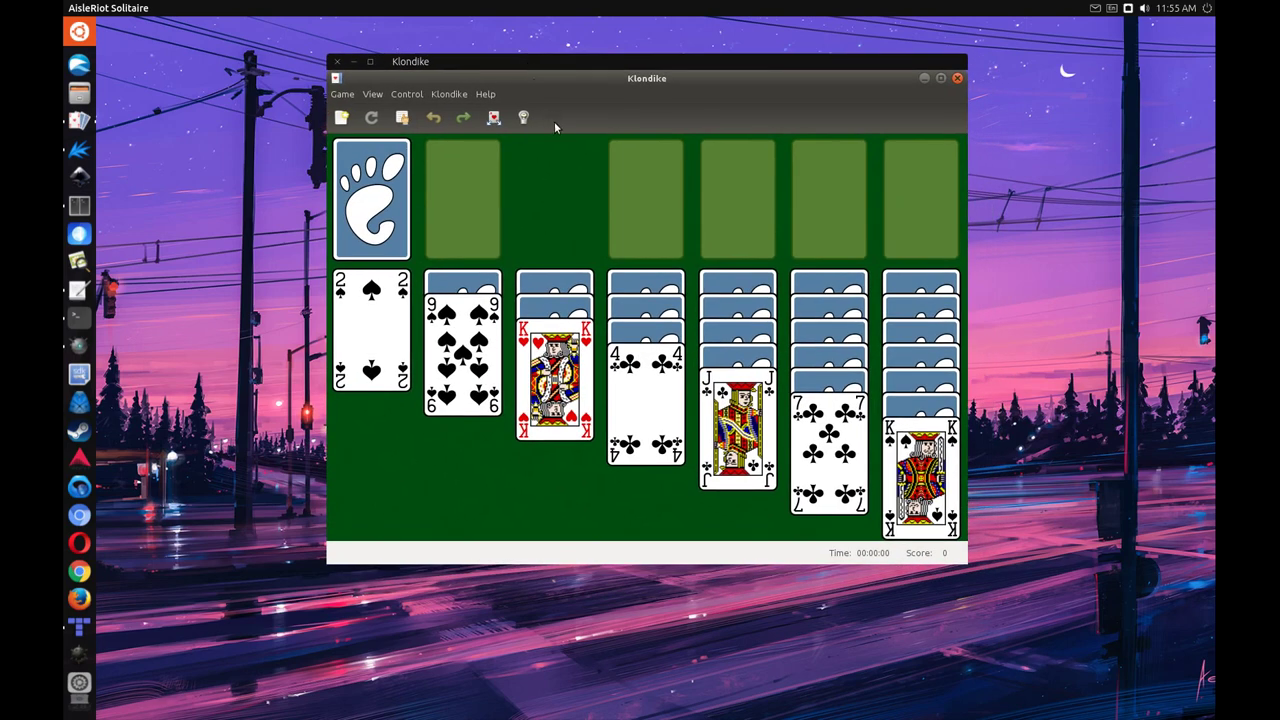
Open the About Aisleriot dialog, move it and the Klondike window independently, and close the dialog
left_click(343, 94)
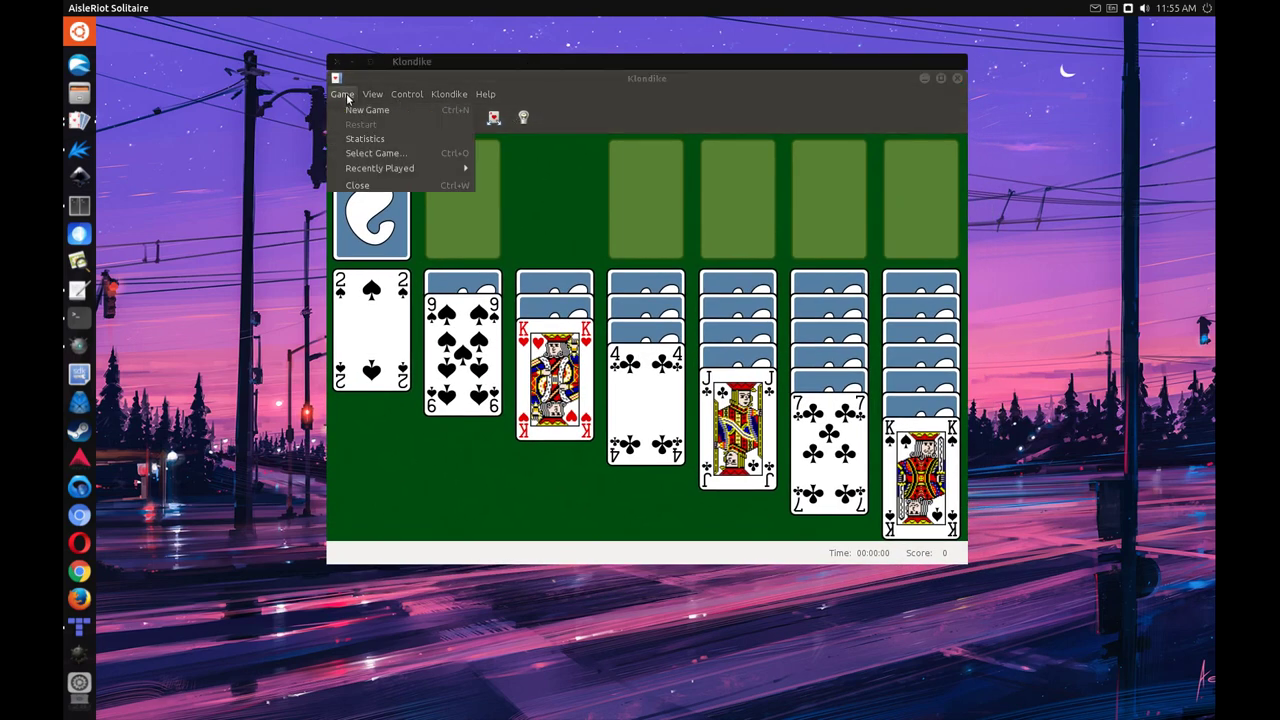
left_click(395, 96)
left_click(400, 95)
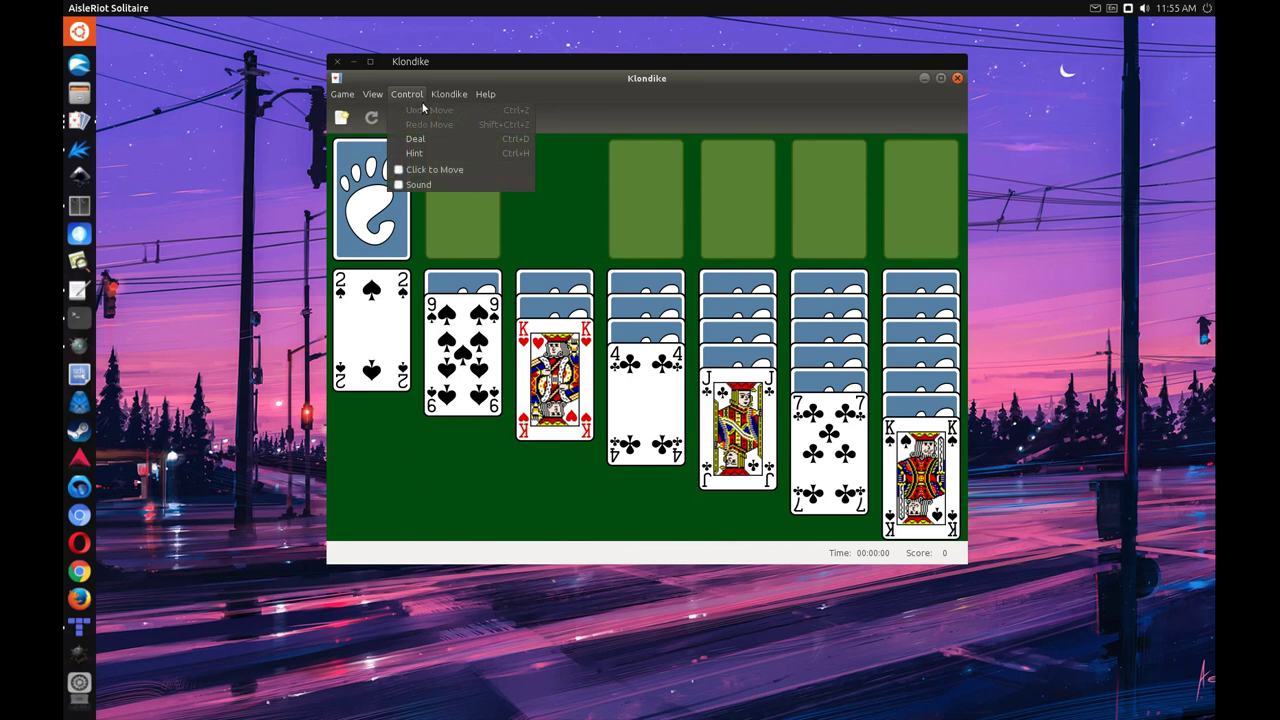
mouse_move(492, 100)
left_click(529, 139)
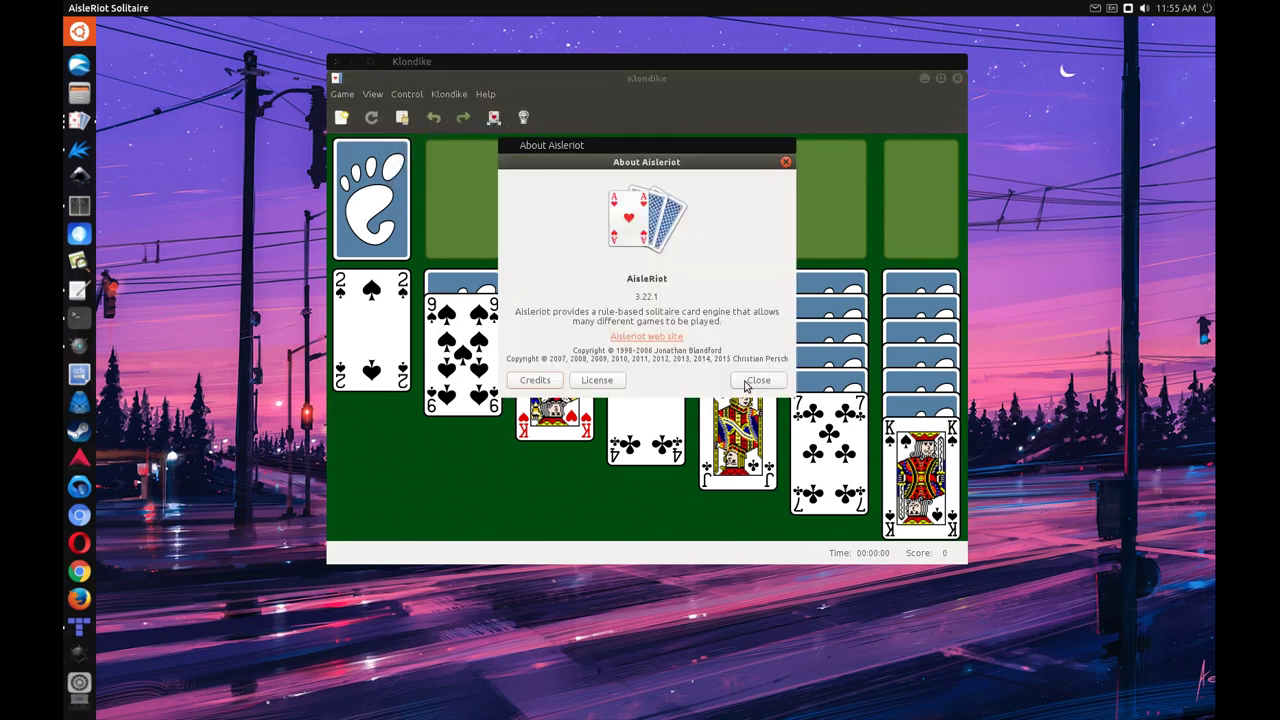
left_click_drag(690, 161, 870, 213)
left_click_drag(636, 58, 613, 78)
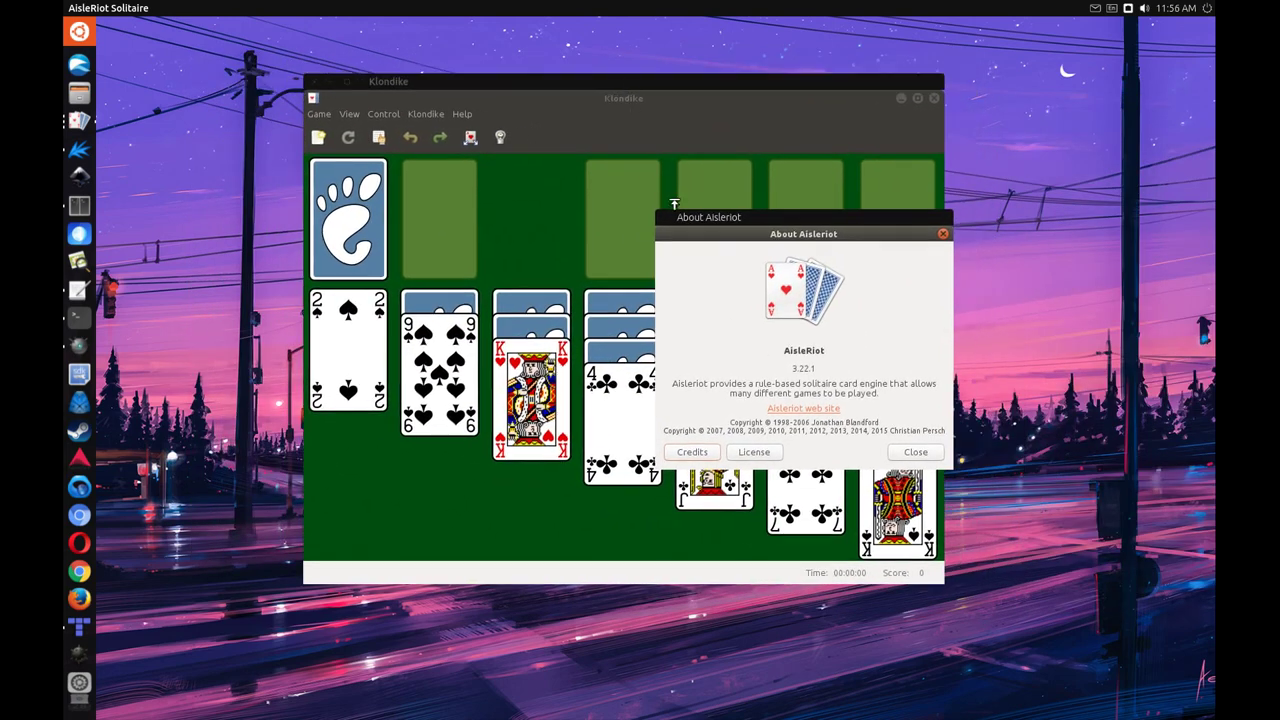
left_click(942, 233)
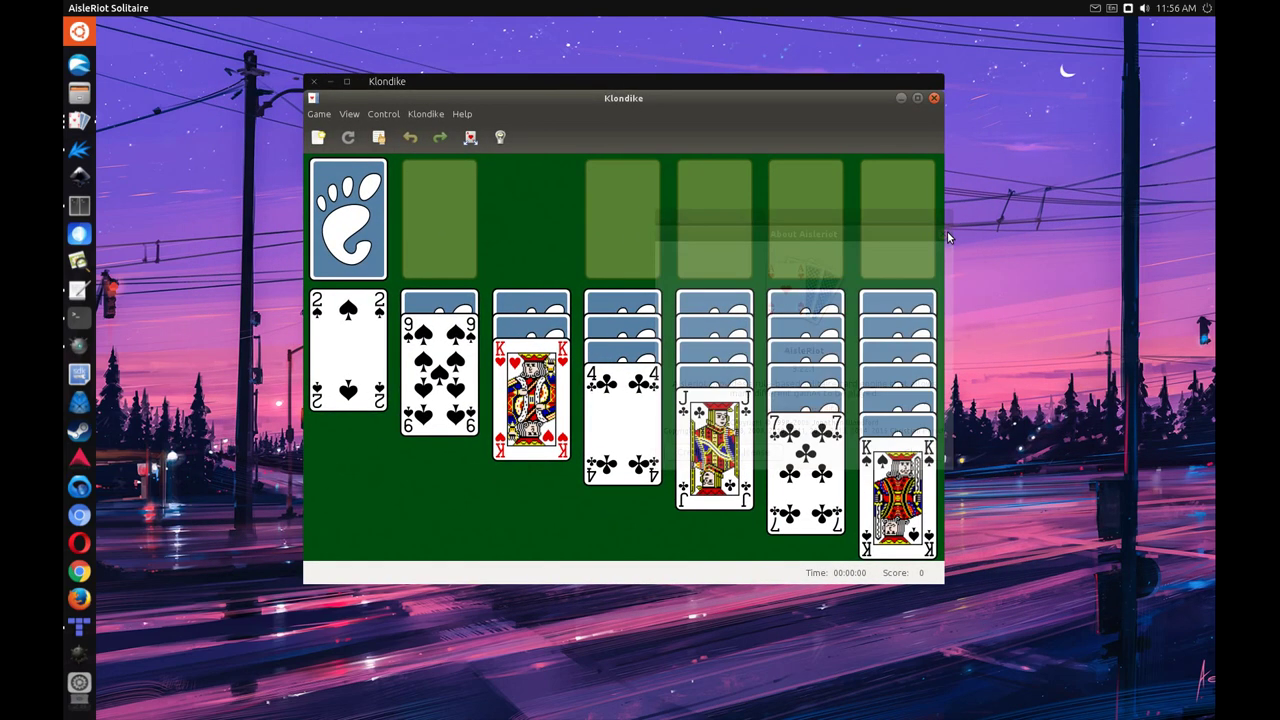
Make the Klondike window shorter and slightly wider, and deal cards from the stock in both windowed and full-screen mode
left_click_drag(945, 77, 956, 115)
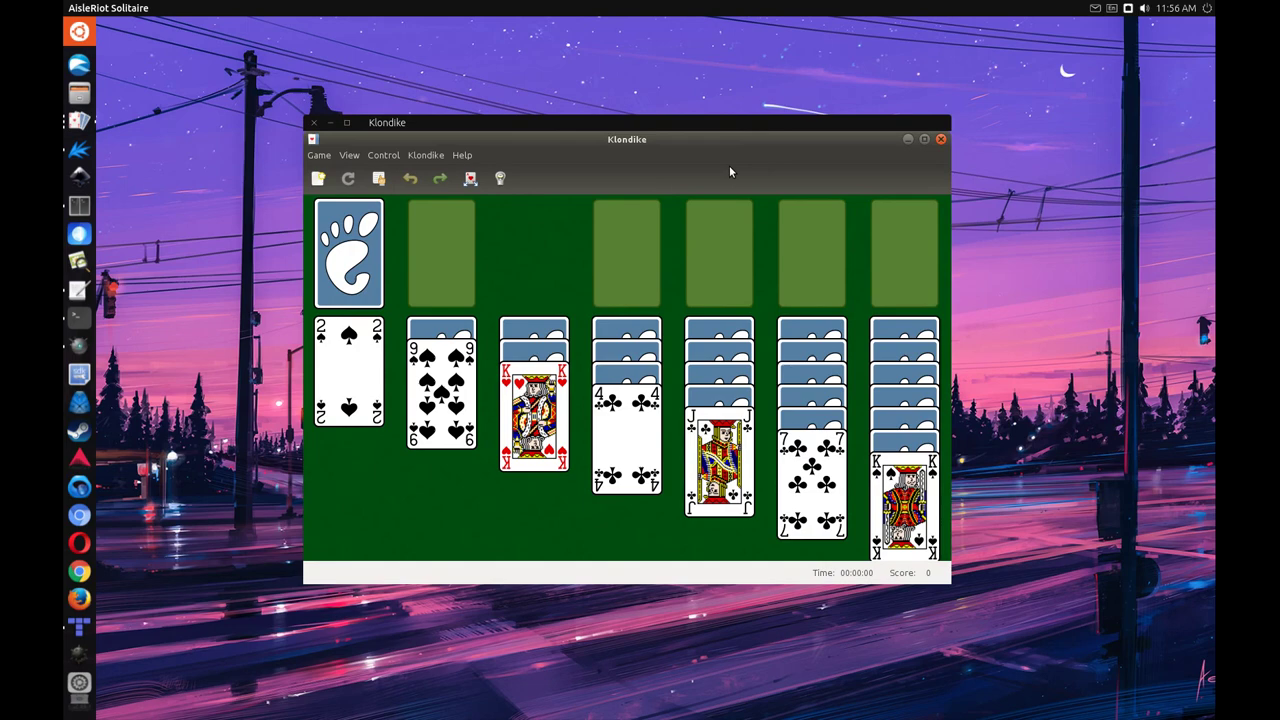
left_click(352, 260)
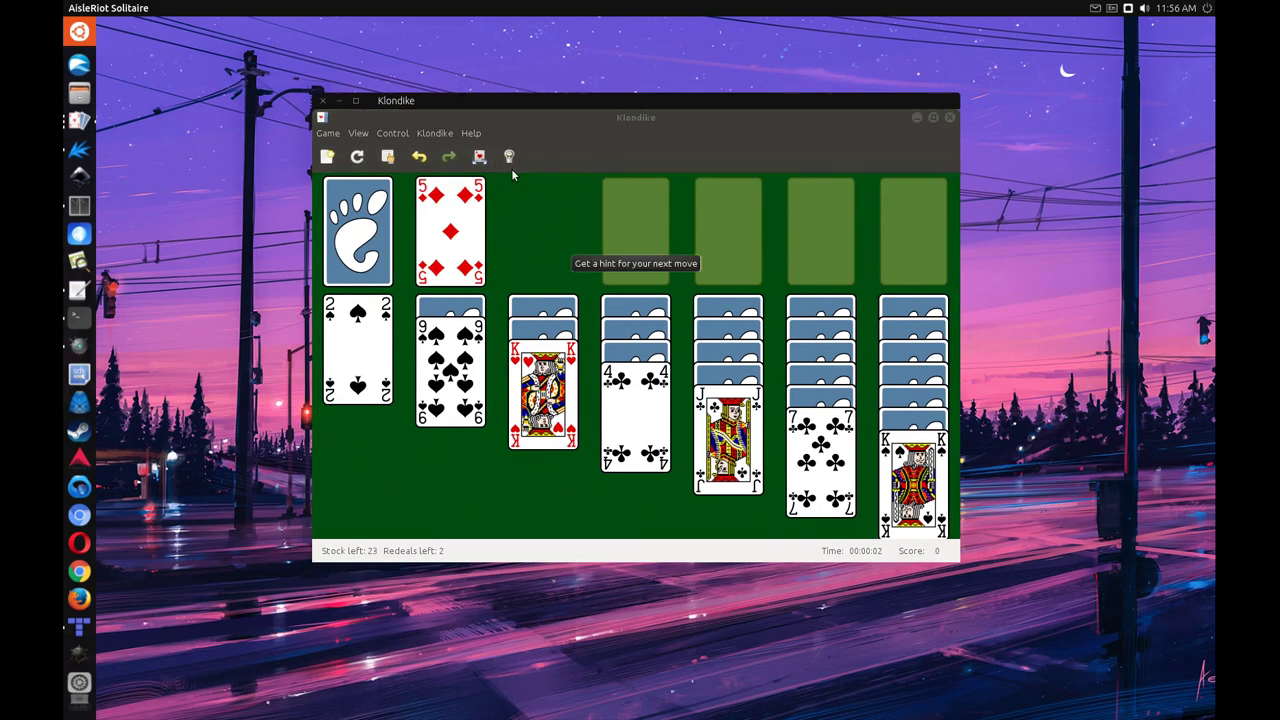
key("F11")
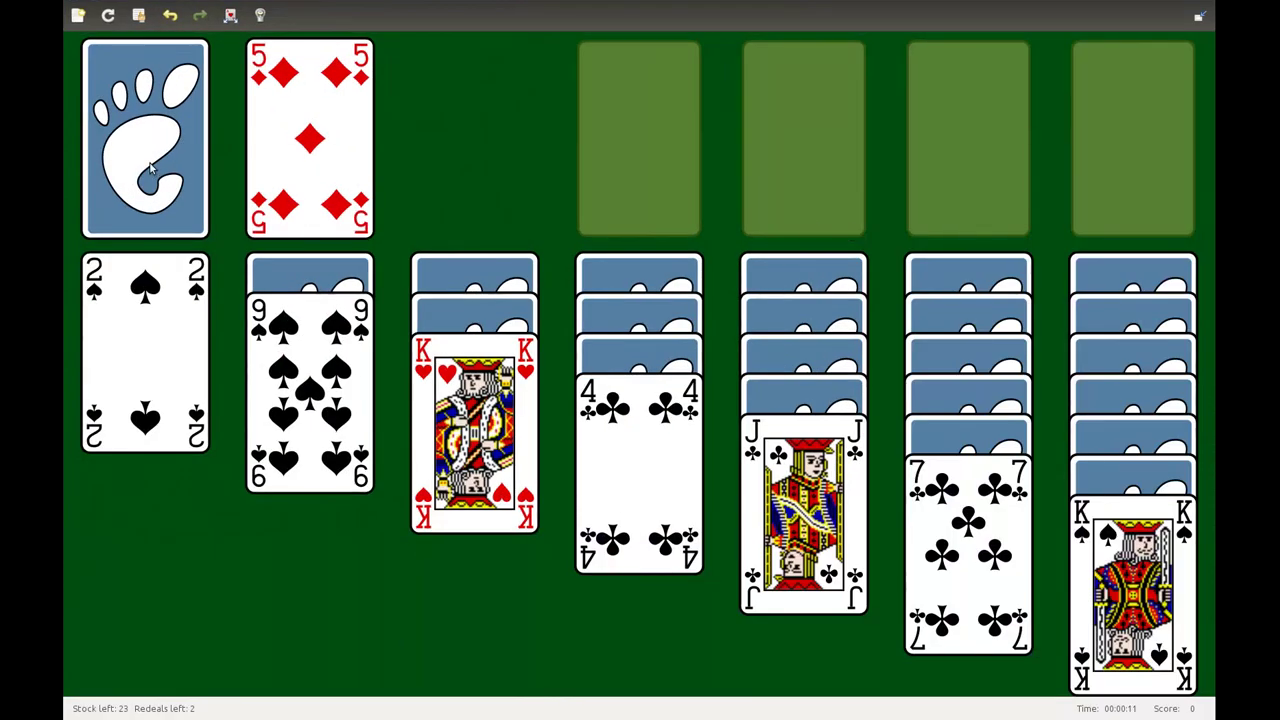
left_click(148, 168)
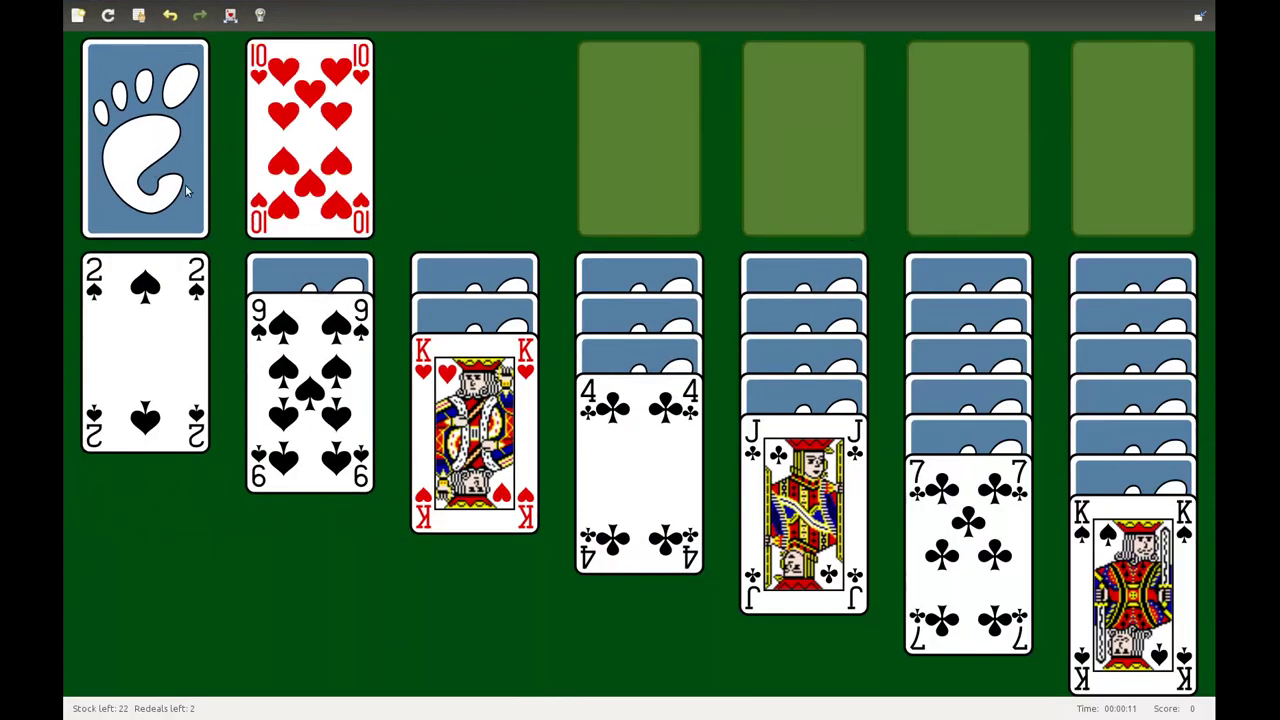
left_click(169, 158)
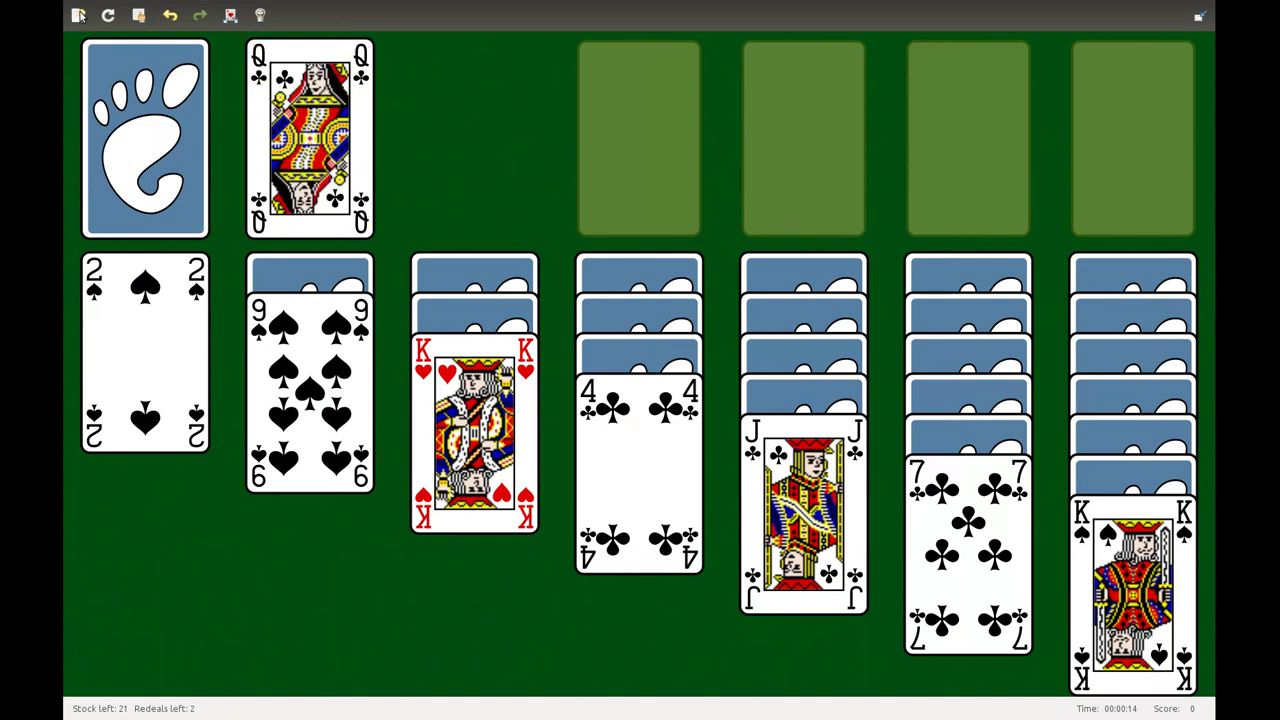
Start a new Klondike game, move the ace of hearts to the first foundation, and exit full screen to close the game
left_click(78, 14)
double_click(644, 456)
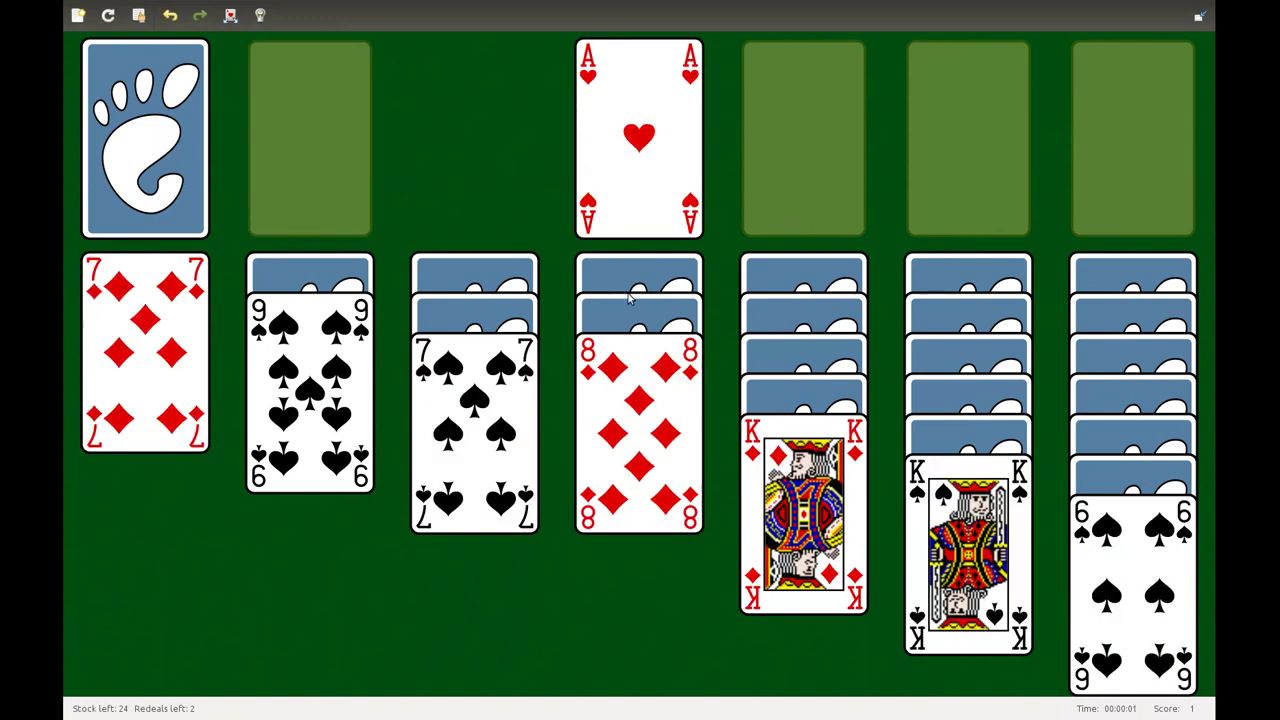
key("F11")
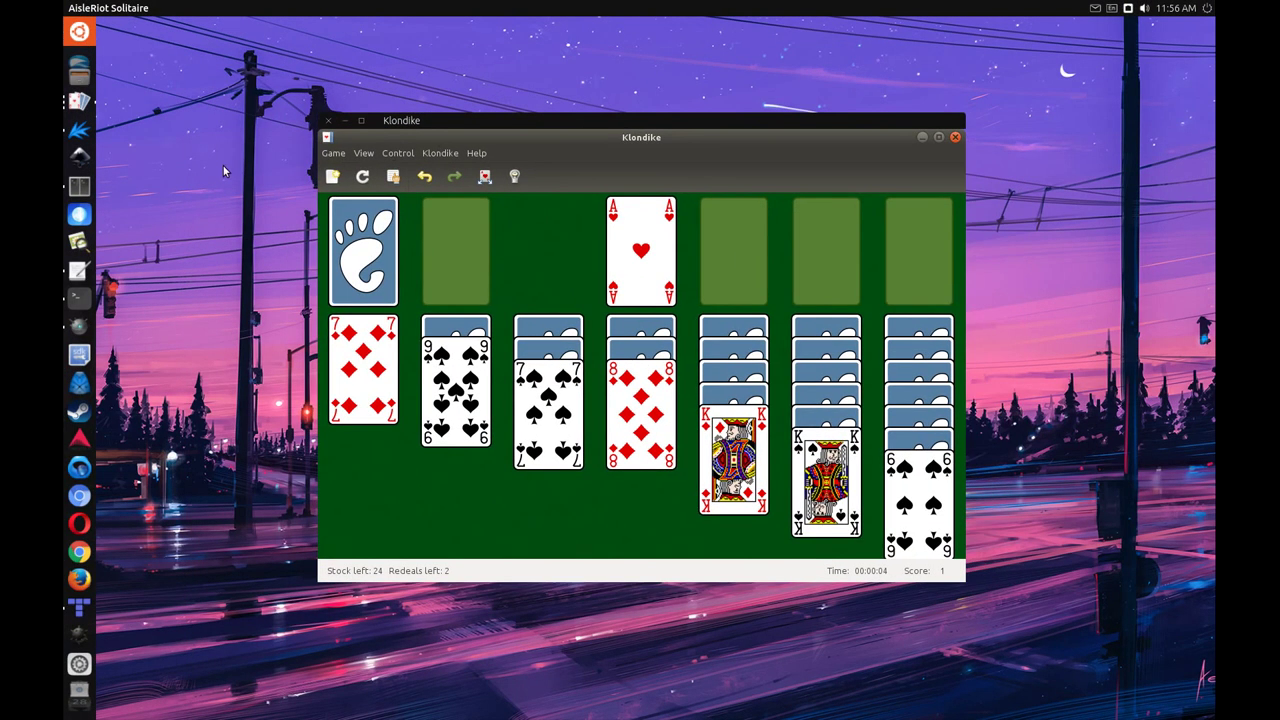
left_click(330, 121)
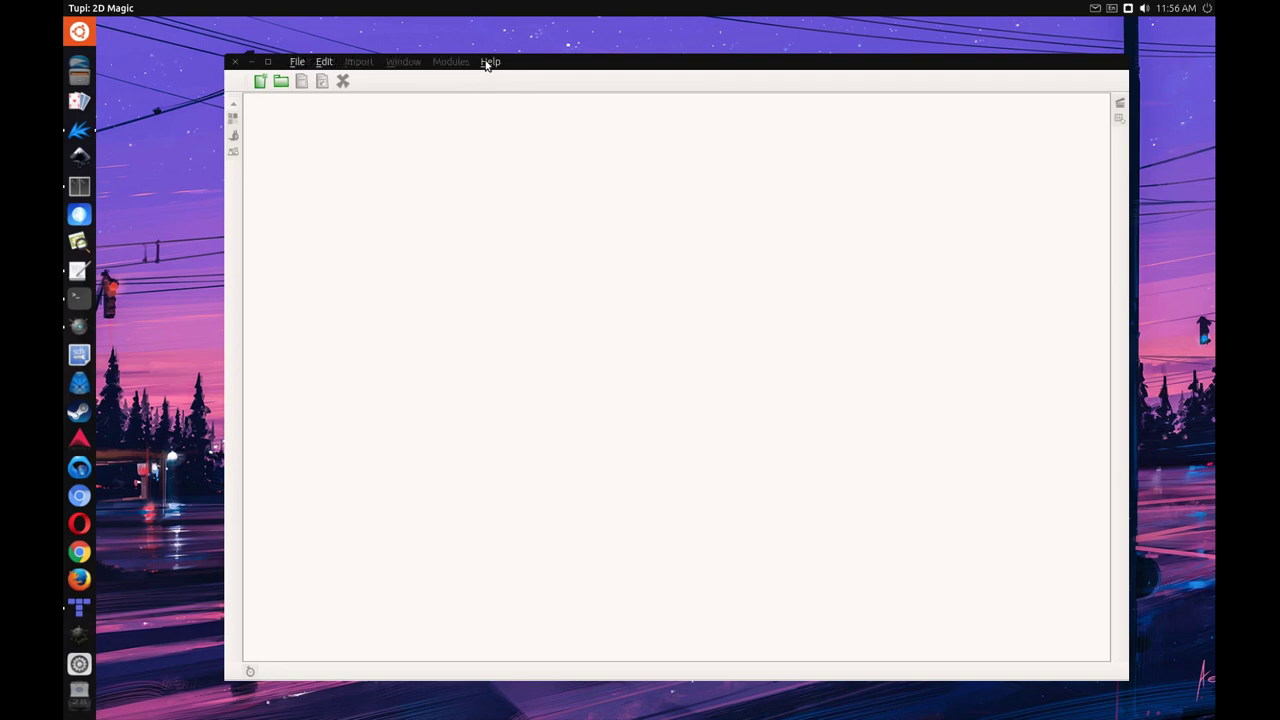
In Tupi: 2D Magic, open the About Tupi dialog, select part of the text on its About page, and close the dialog
left_click(489, 62)
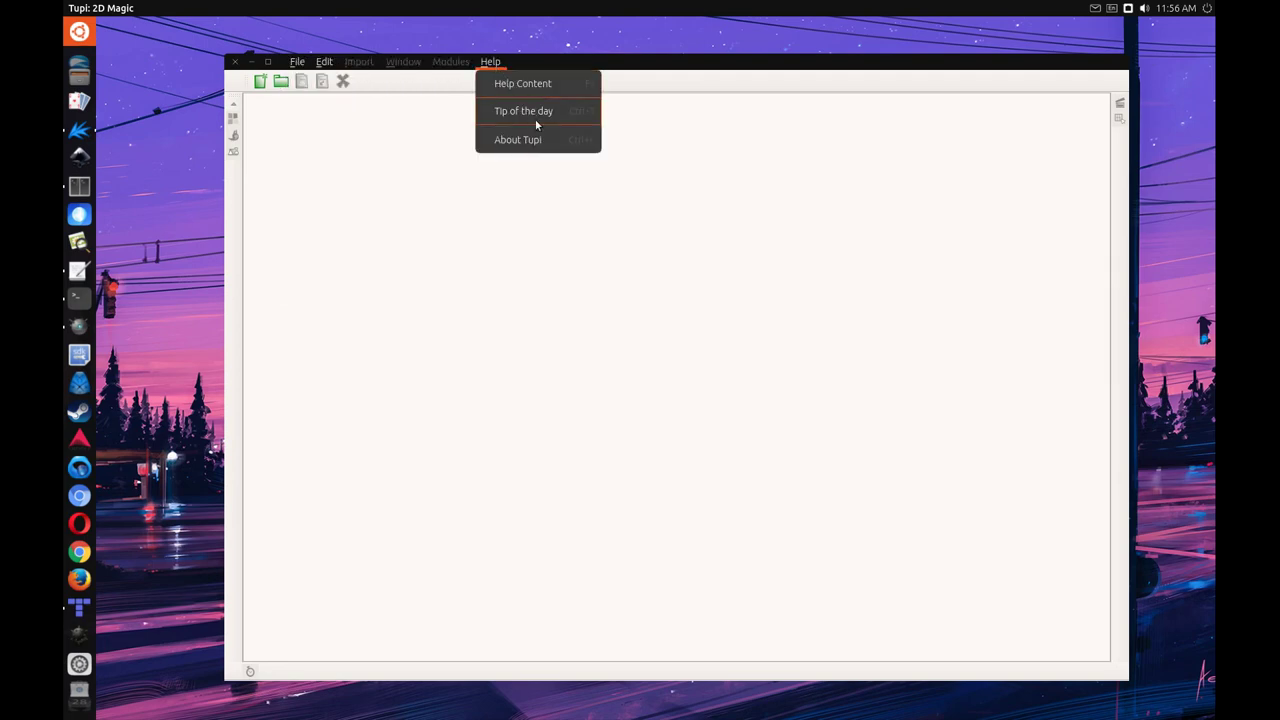
left_click(550, 140)
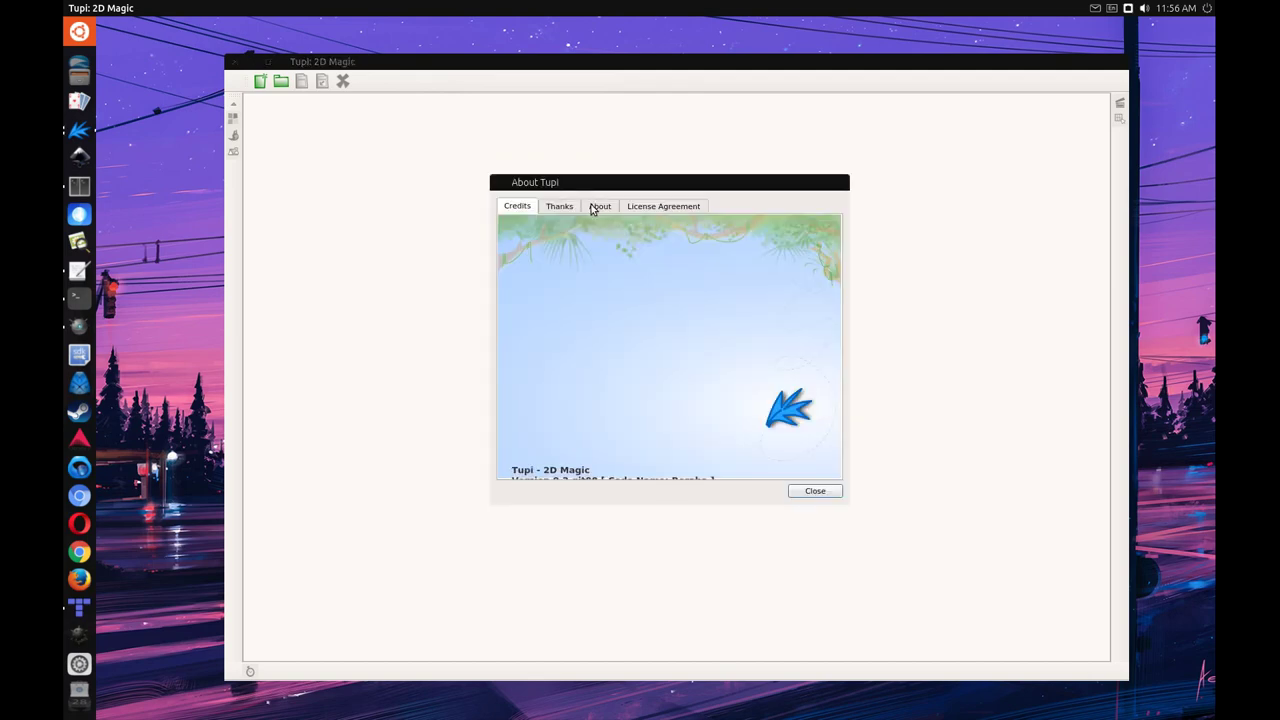
left_click(592, 207)
left_click_drag(643, 265, 692, 304)
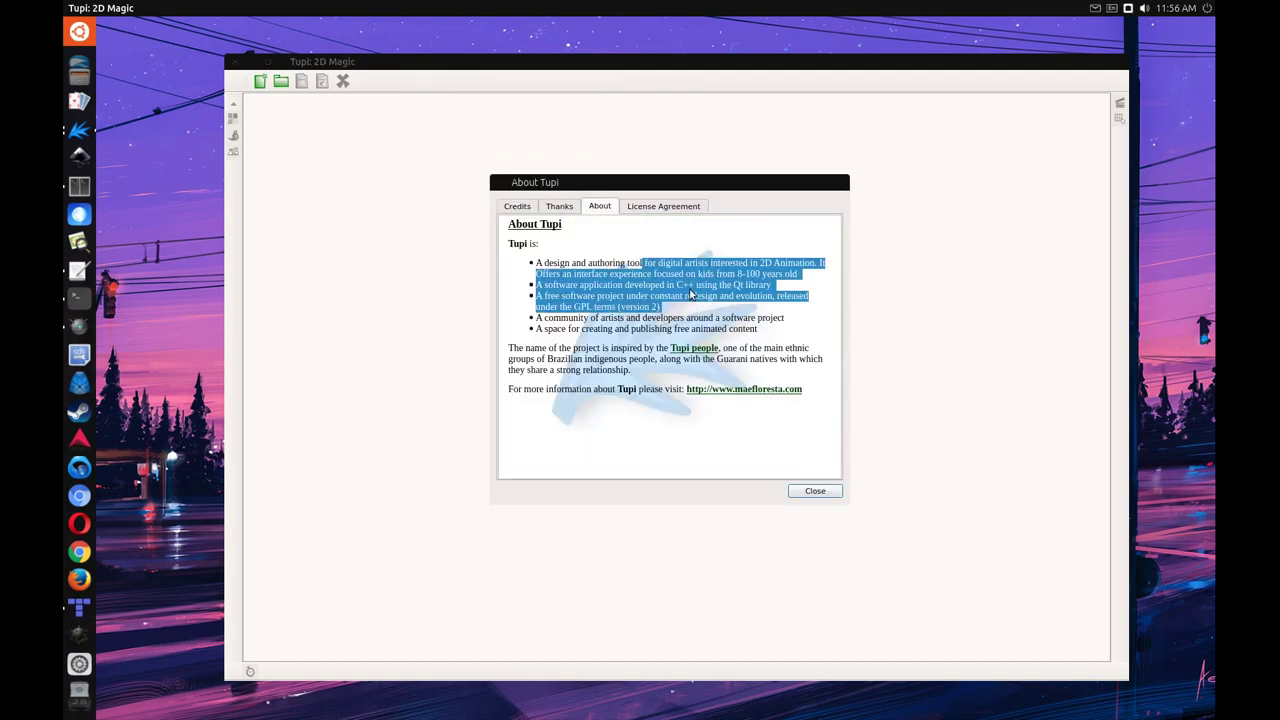
right_click(690, 281)
left_click(717, 292)
left_click(813, 491)
left_click_drag(660, 63, 646, 62)
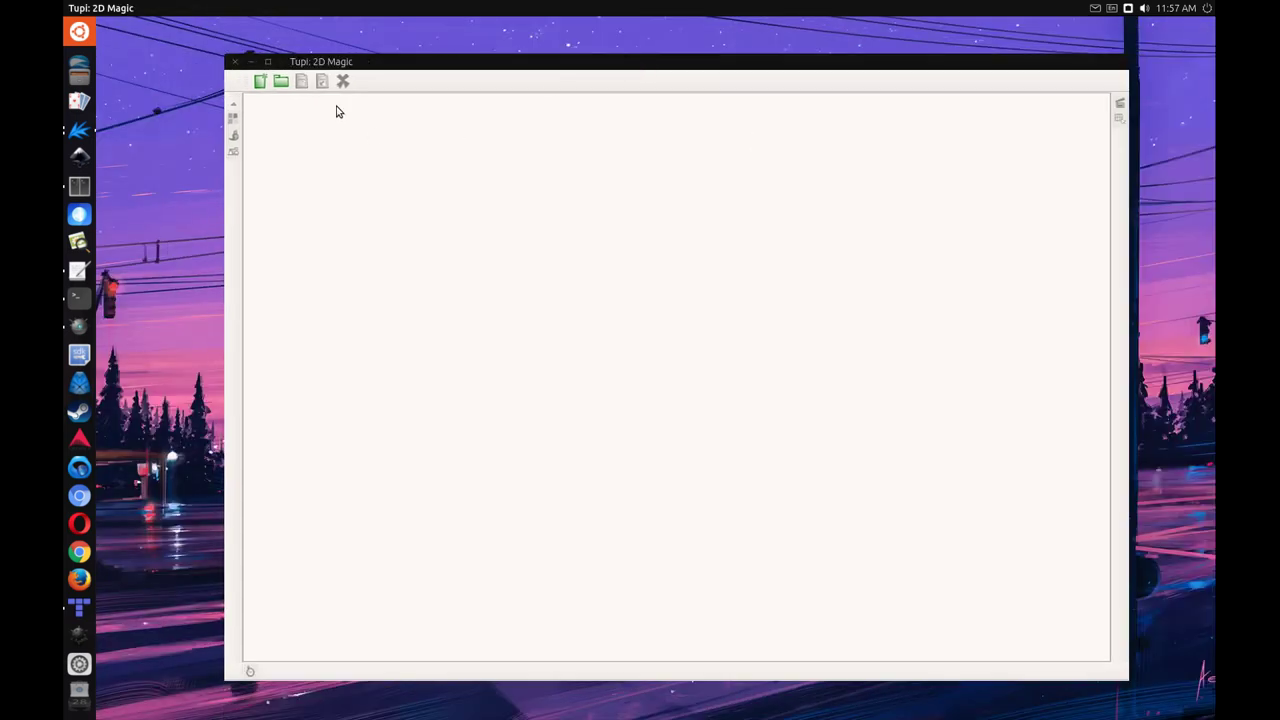
Create a new project named my_project with the 480 (PAL DV/DVD) - 25 preset, moving the project dialog before confirming
left_click(262, 83)
left_click_drag(775, 300, 469, 163)
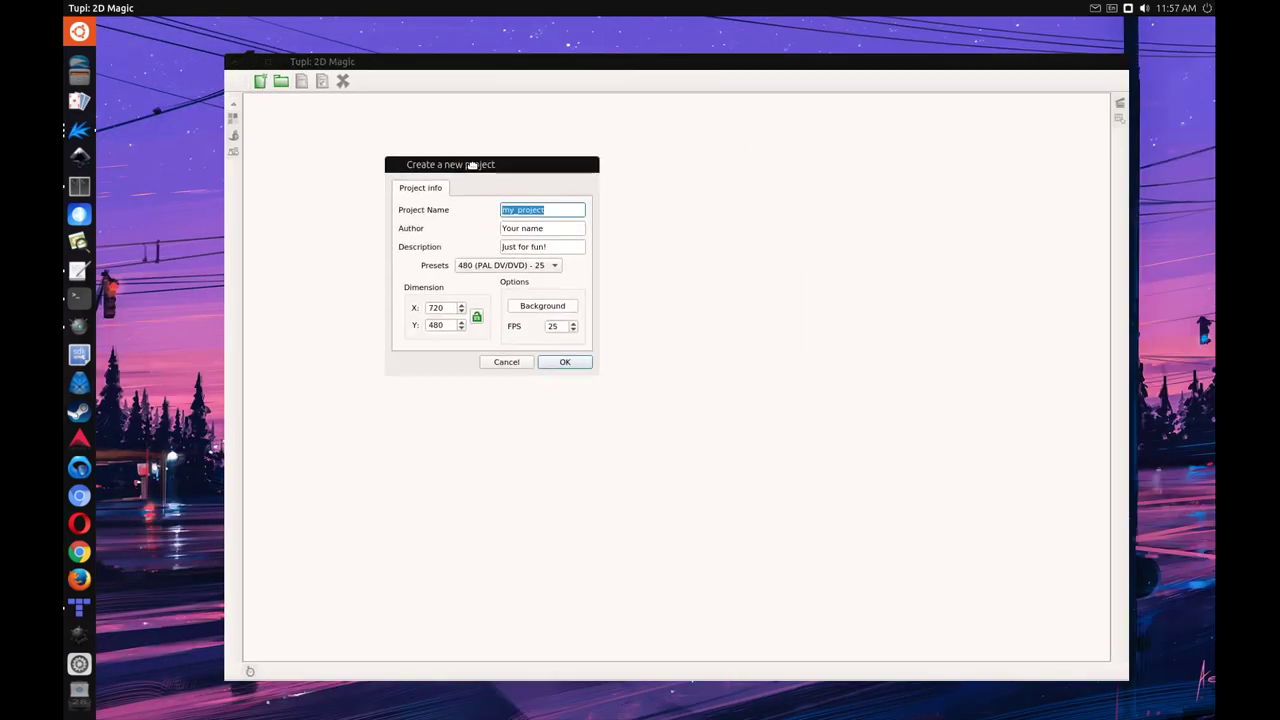
left_click(578, 365)
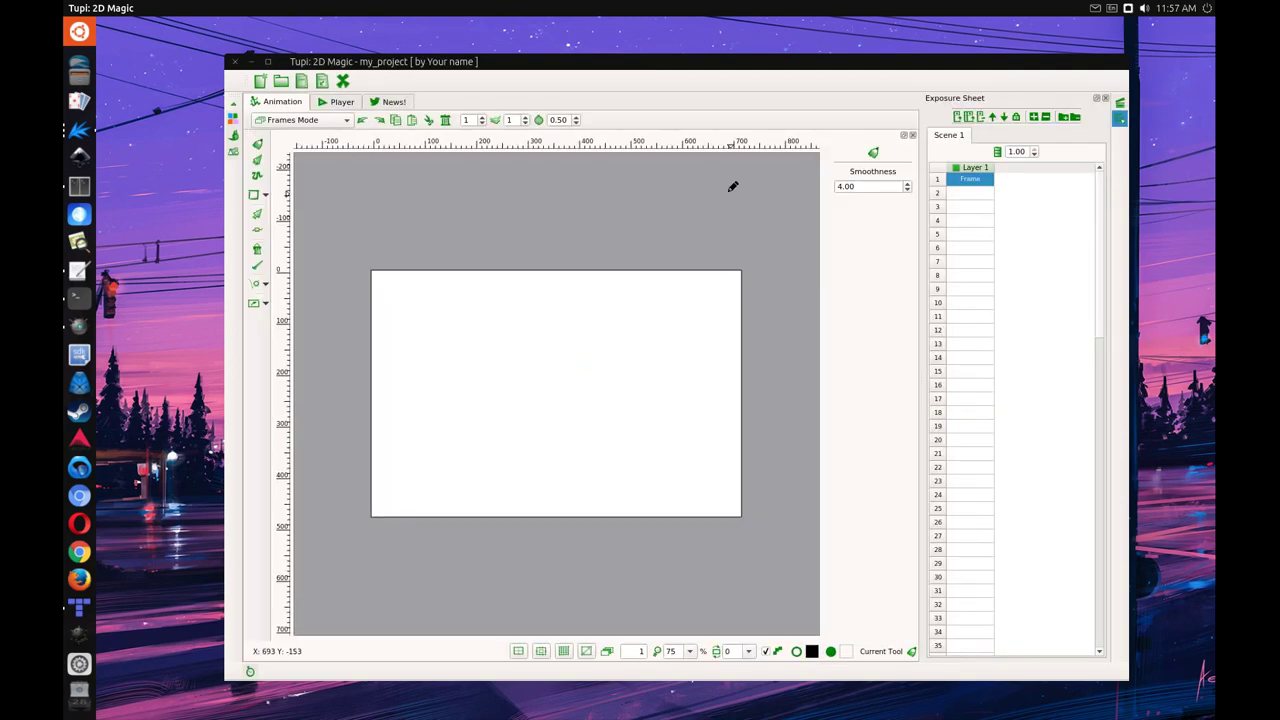
Draw a different freehand outline in each of the first four frames of Layer 1
mouse_move(500, 382)
left_mouse_down()
mouse_move(480, 357)
mouse_move(517, 380)
mouse_move(543, 336)
mouse_move(557, 394)
mouse_move(533, 400)
mouse_move(573, 357)
mouse_move(514, 400)
mouse_move(550, 413)
mouse_move(530, 378)
left_mouse_up()
left_click(971, 192)
left_click(969, 206)
left_click(968, 220)
Play the animation in the scene preview and lower its playback rate to 19 FPS
left_click(345, 102)
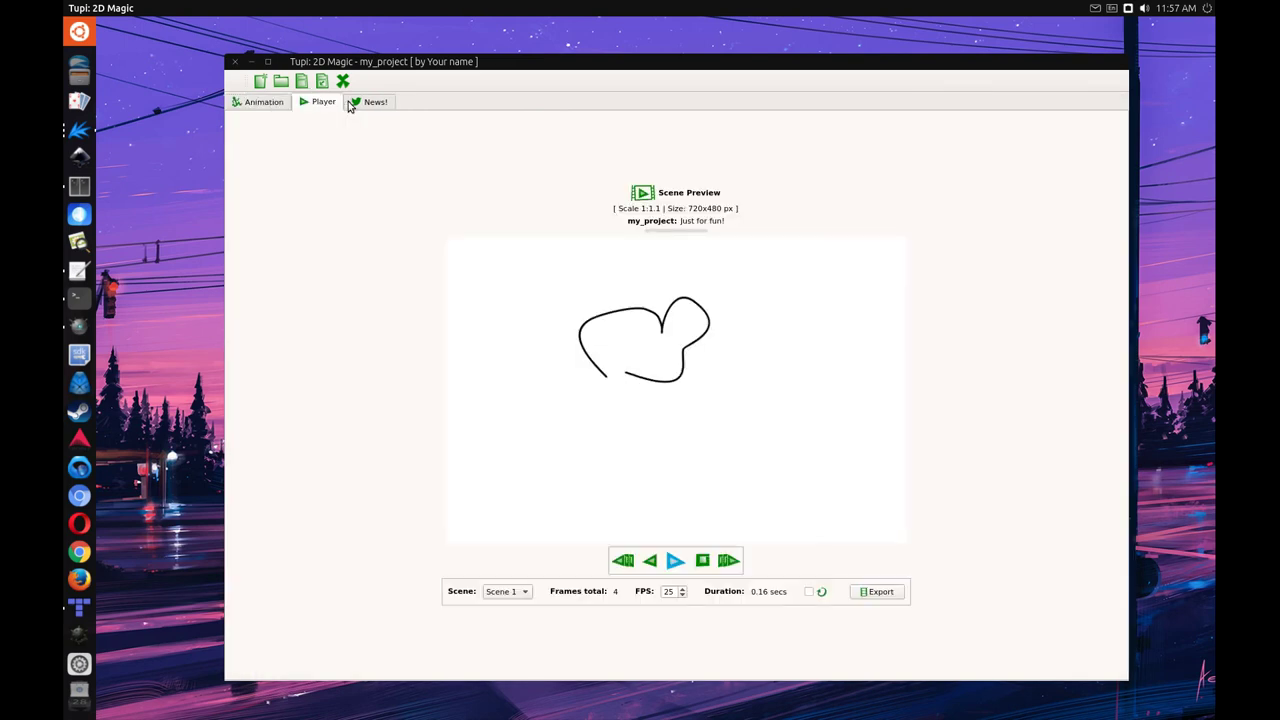
left_click(675, 562)
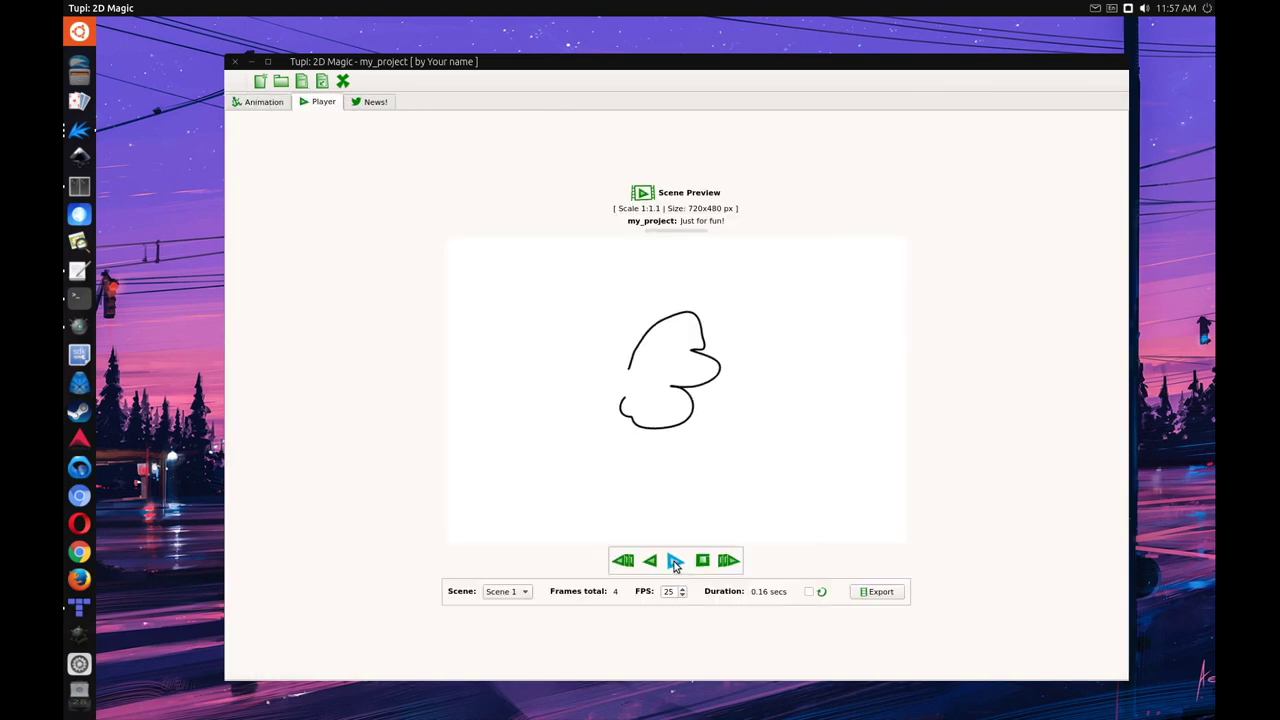
scroll(681, 598, "down", 6)
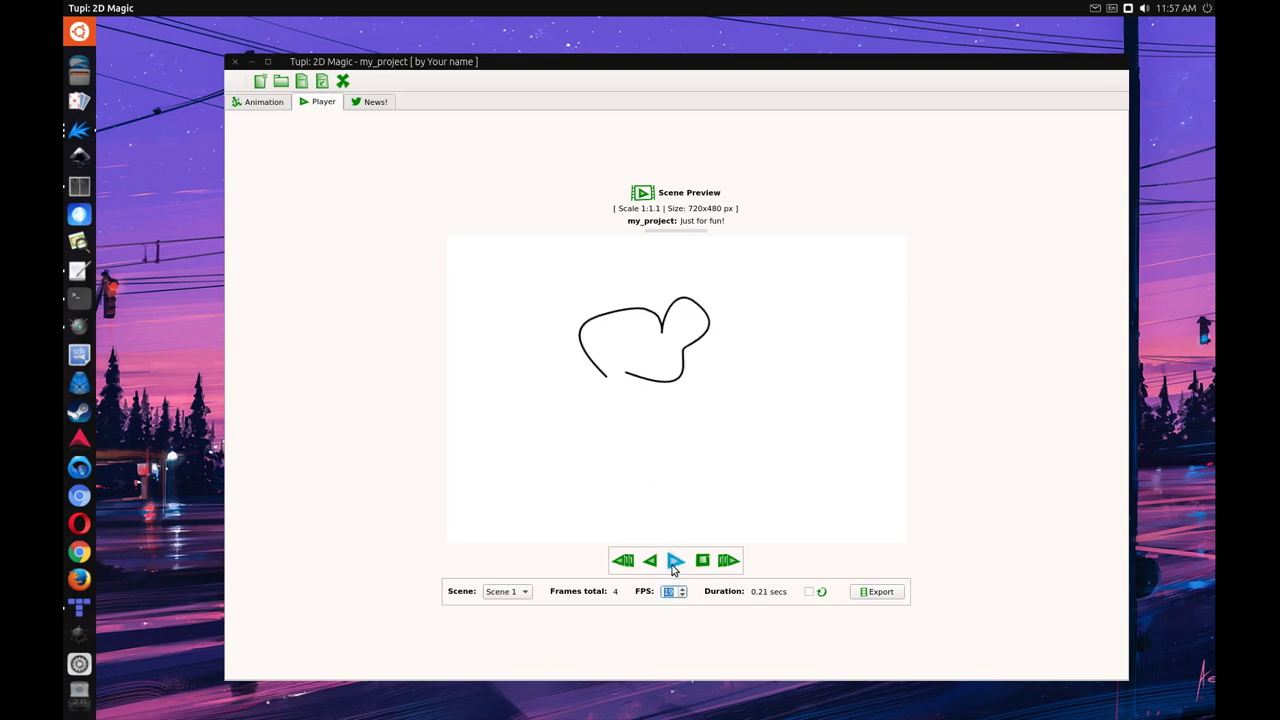
Return to the animation workspace and look over the project file commands and import options
left_click(263, 102)
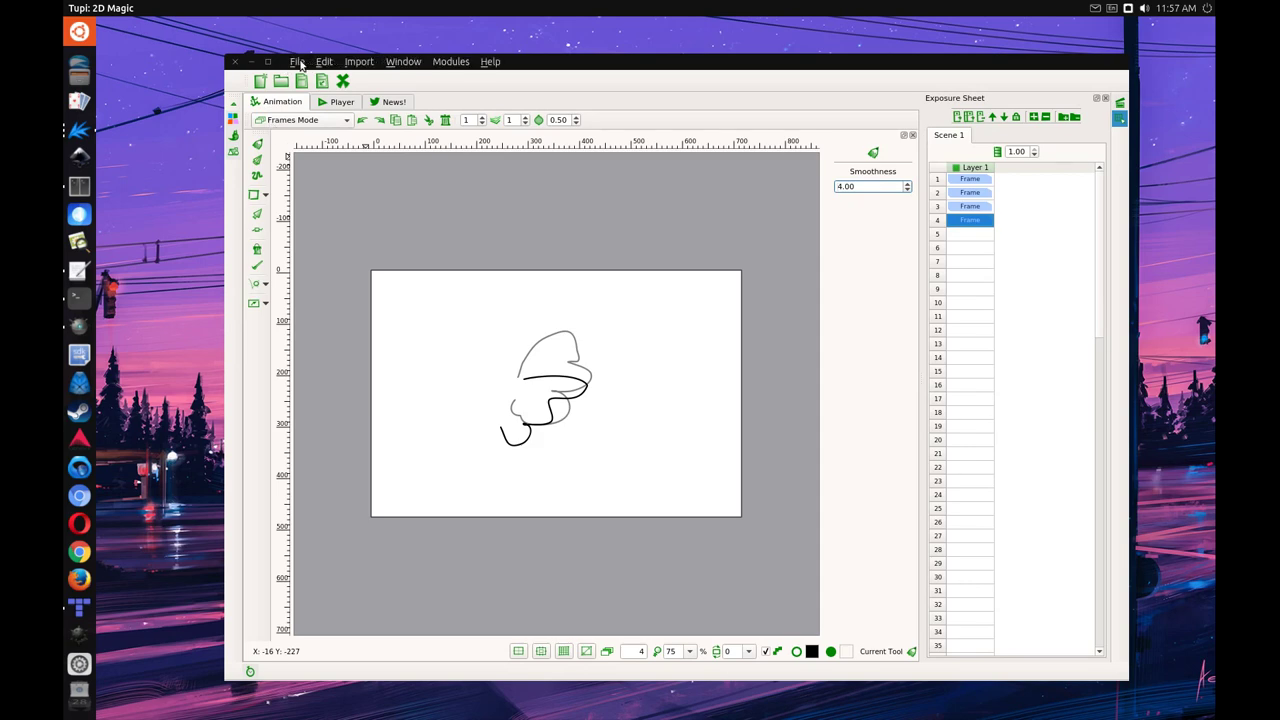
left_click(297, 62)
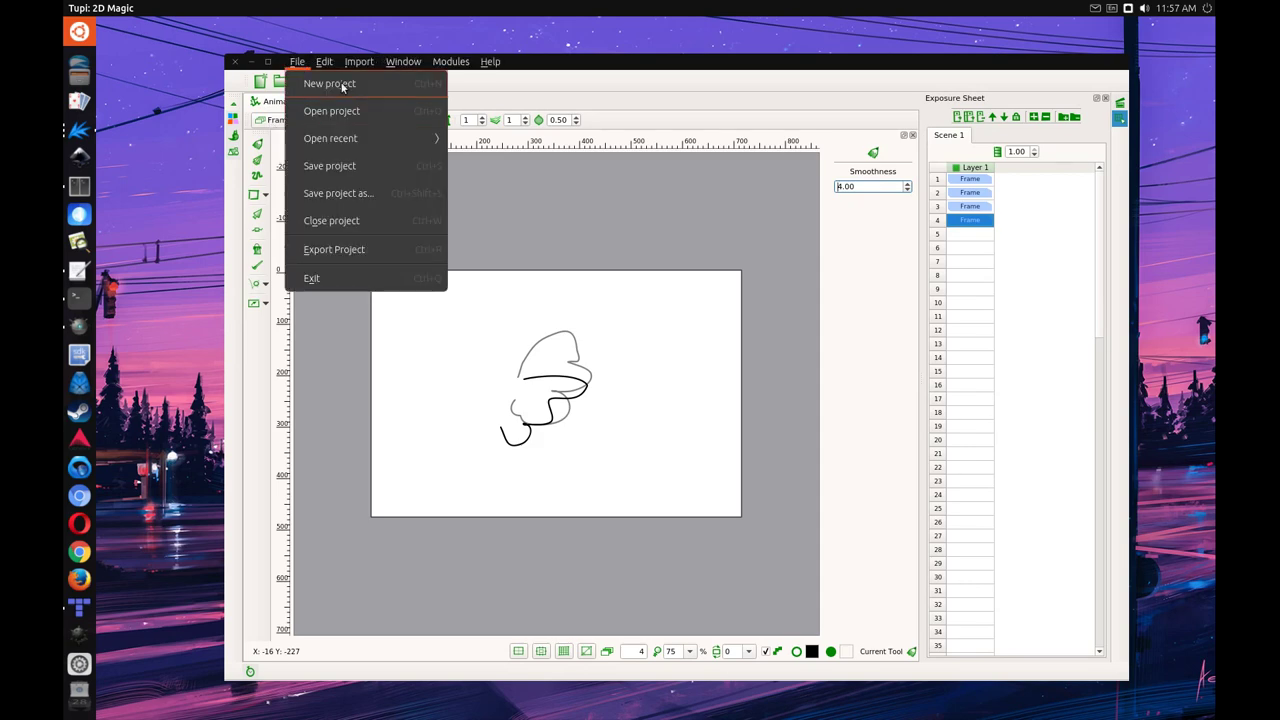
mouse_move(350, 58)
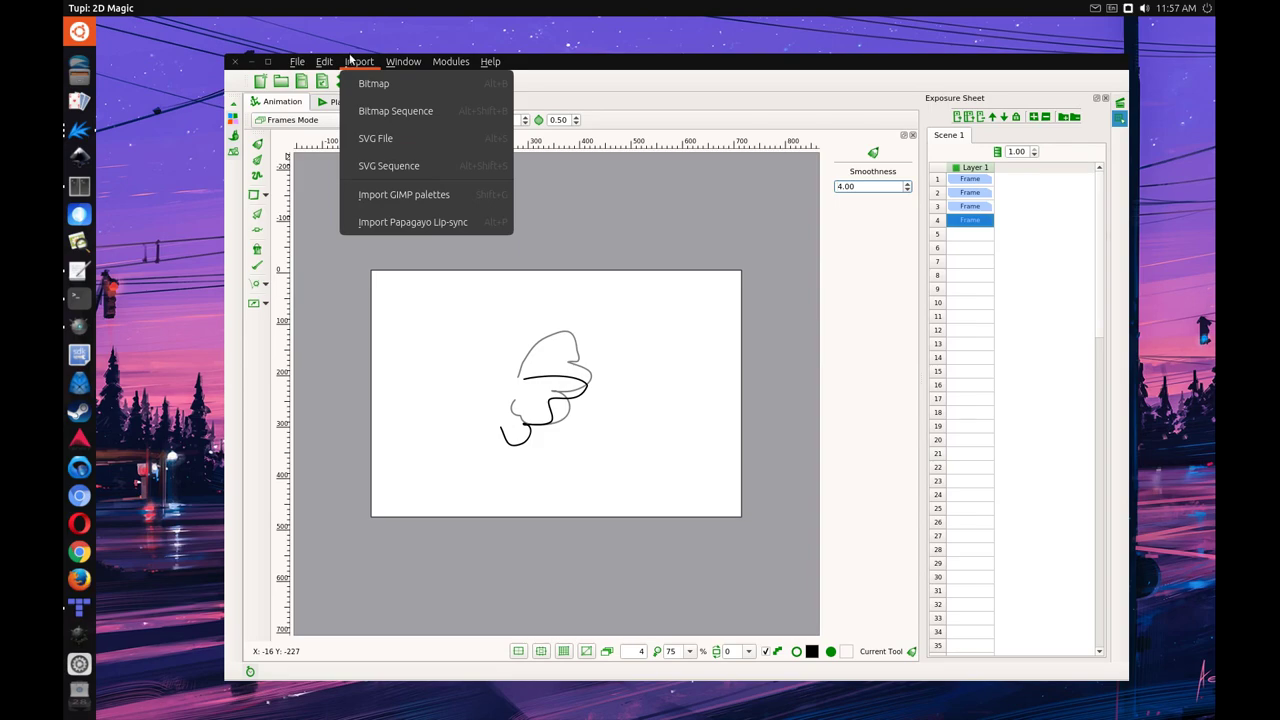
Move the Tupi window partly off the desktop's lower-right corner, view its recent projects list there, and move the window back
left_click_drag(600, 52, 1214, 180)
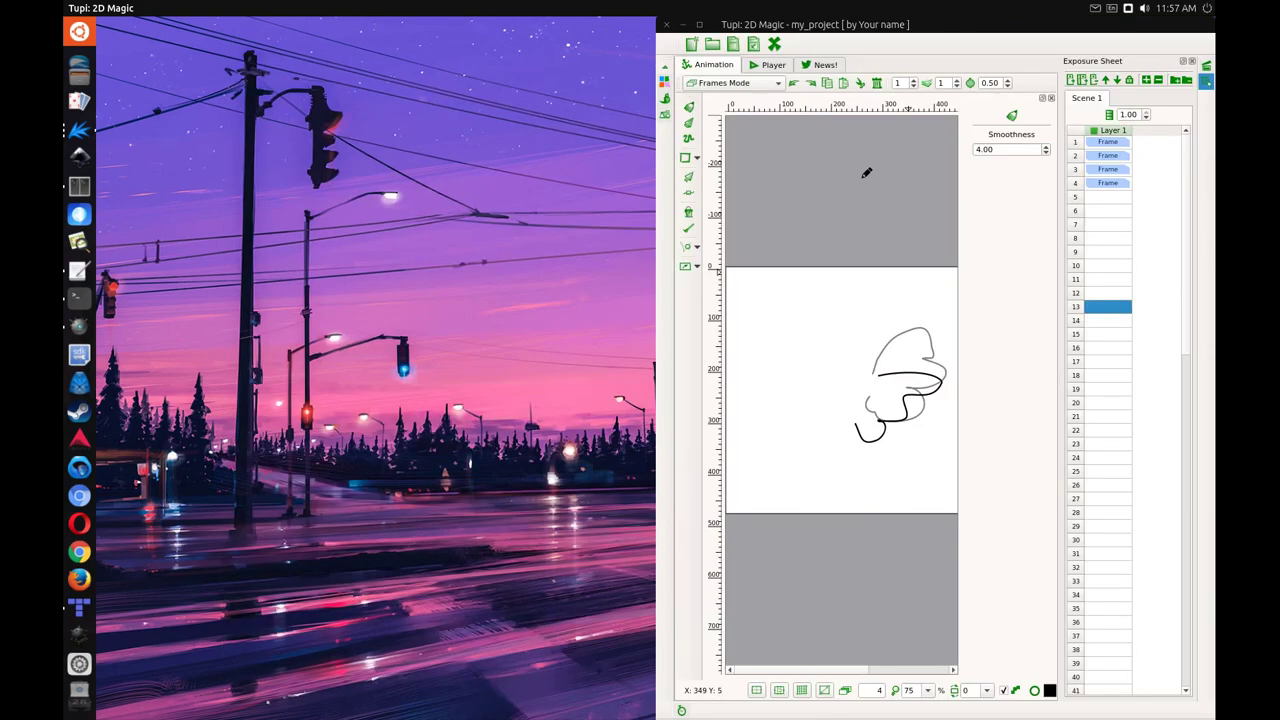
left_click_drag(884, 26, 1208, 604)
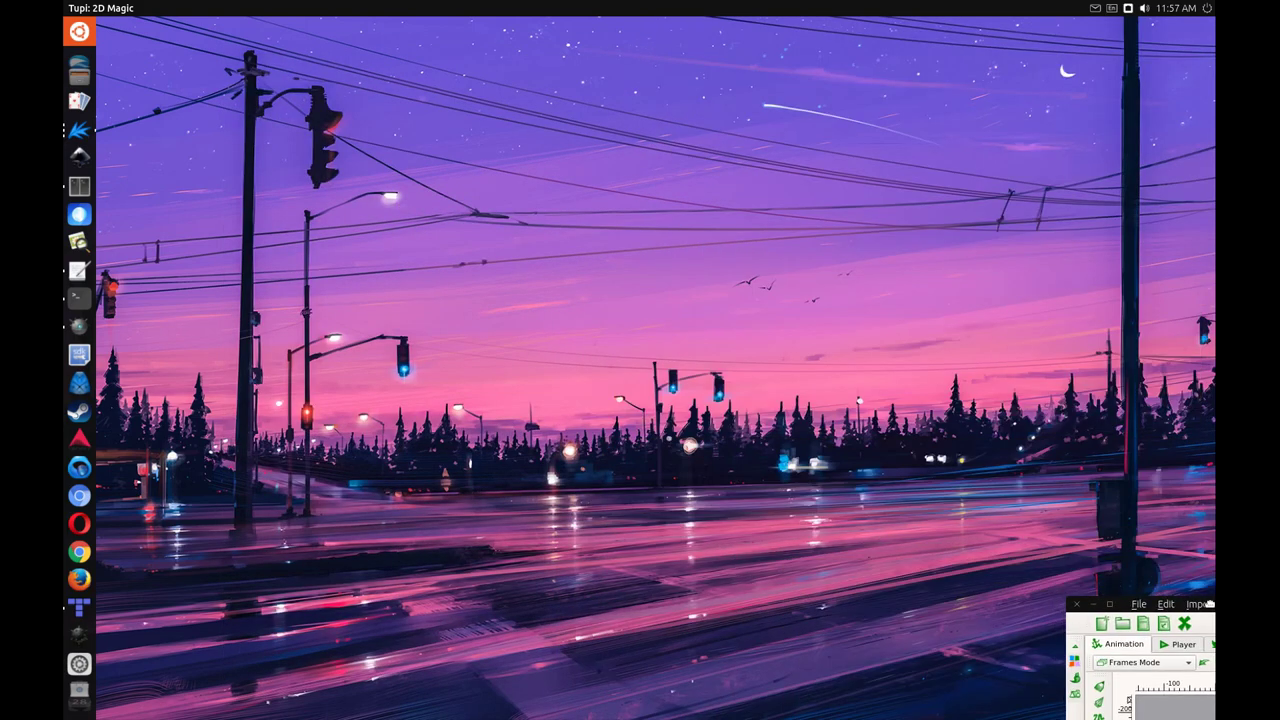
left_click(1137, 604)
mouse_move(1147, 571)
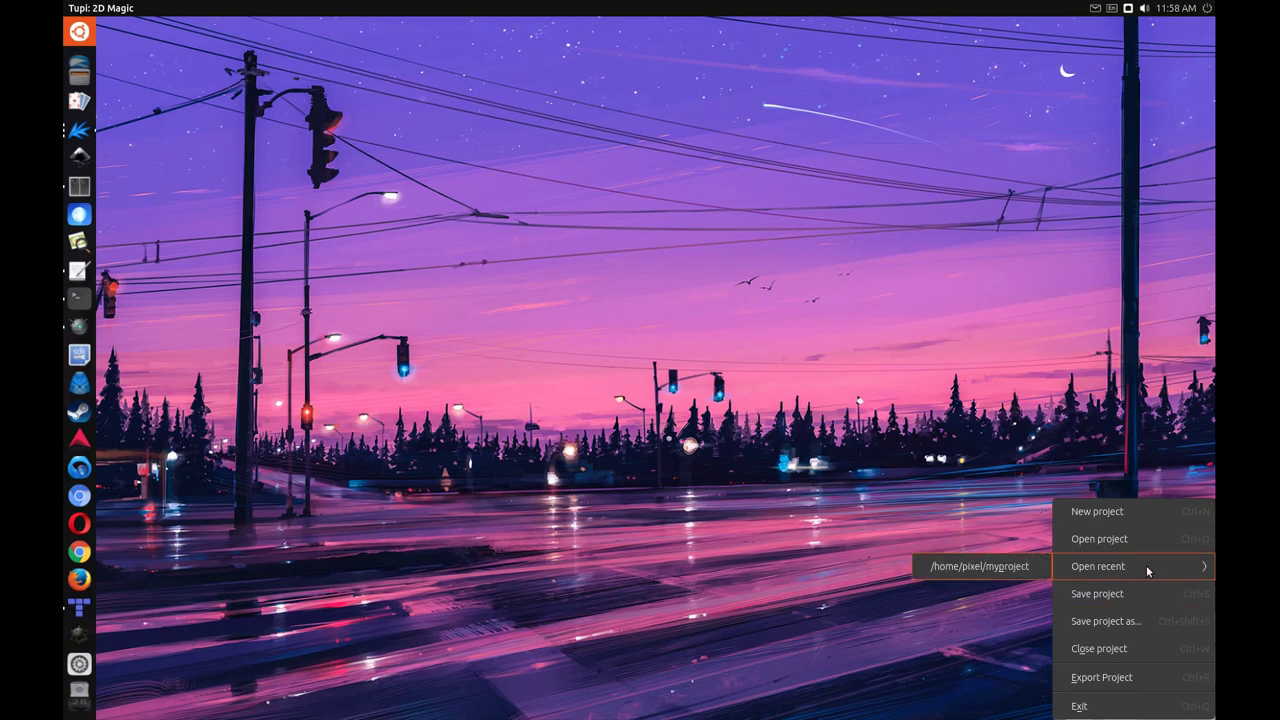
left_click(903, 434)
left_click_drag(1140, 605, 245, 42)
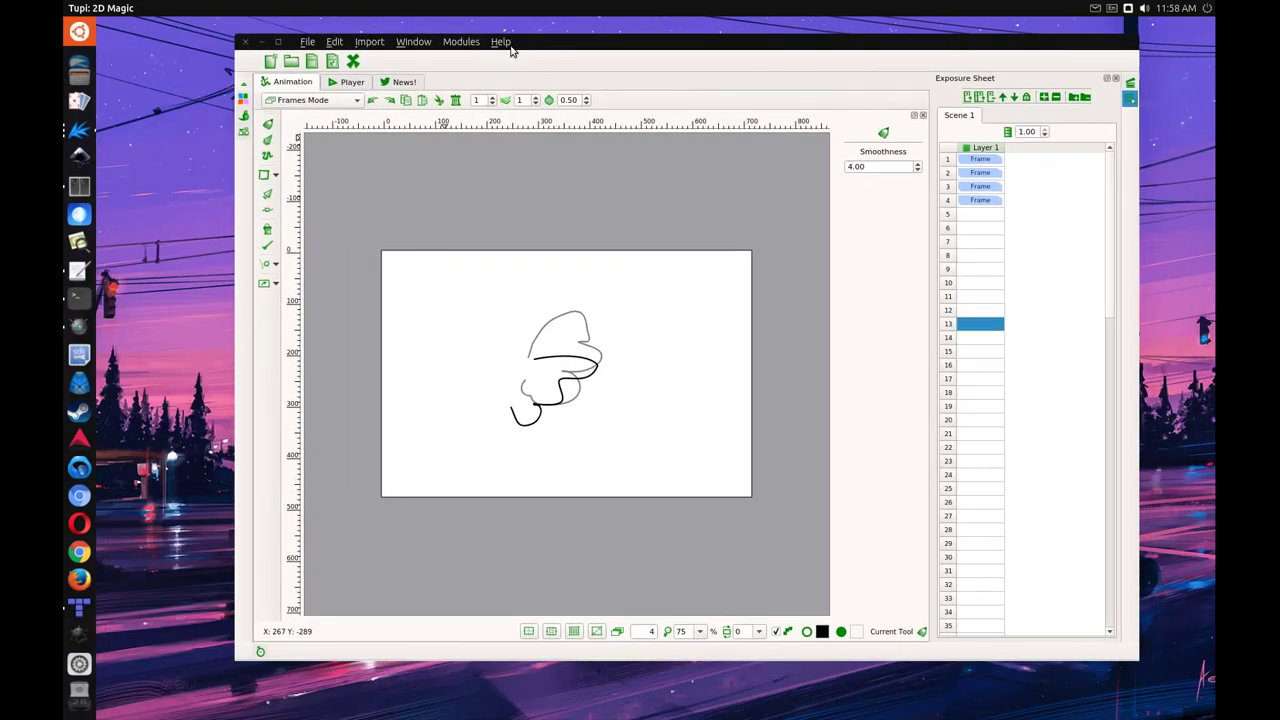
Close the Tupi project window and quit the application from the launcher
left_click(245, 42)
left_click(806, 410)
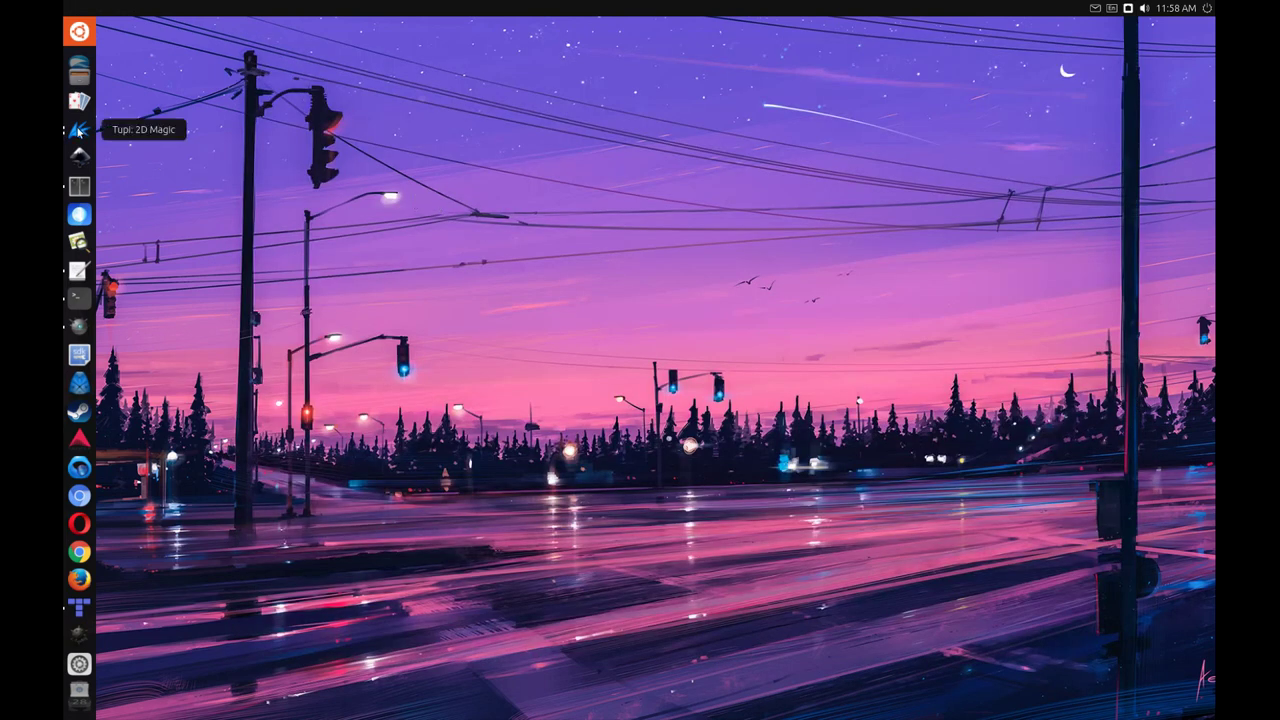
right_click(79, 130)
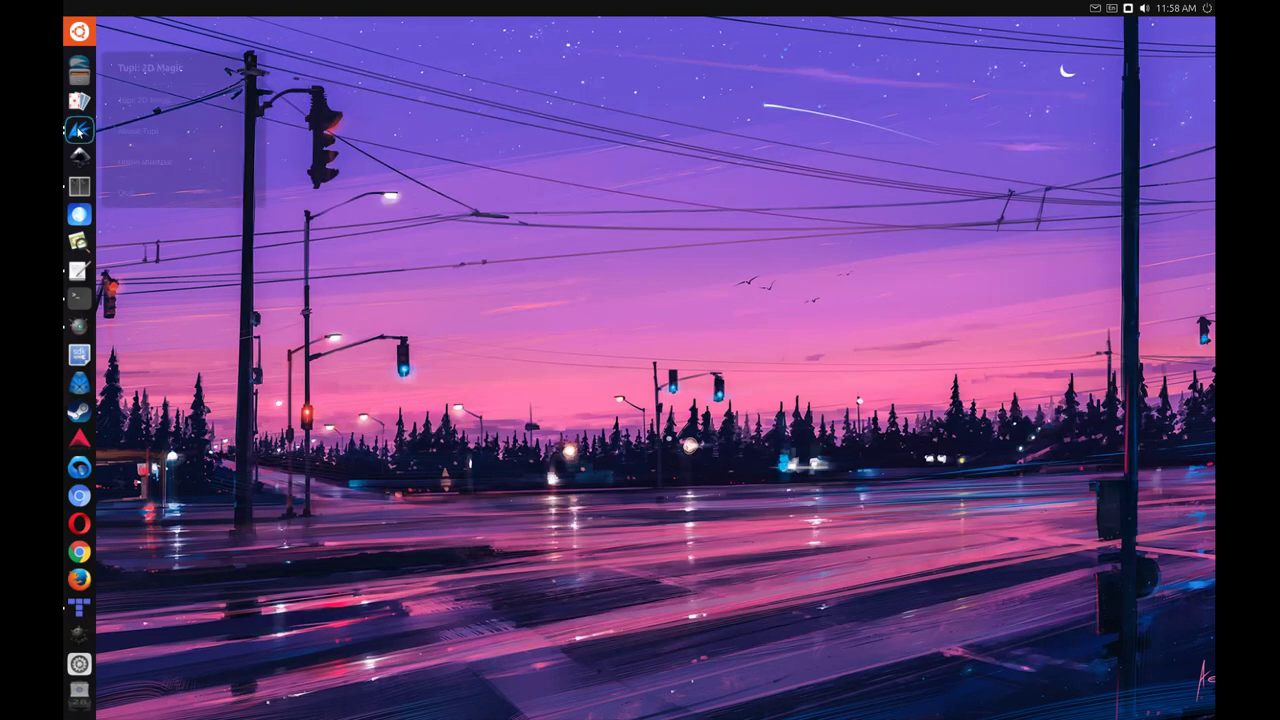
left_click(151, 191)
Switch to Terminix, run top in the terminal, and enlarge the repositioned window to fit more processes
left_click(80, 187)
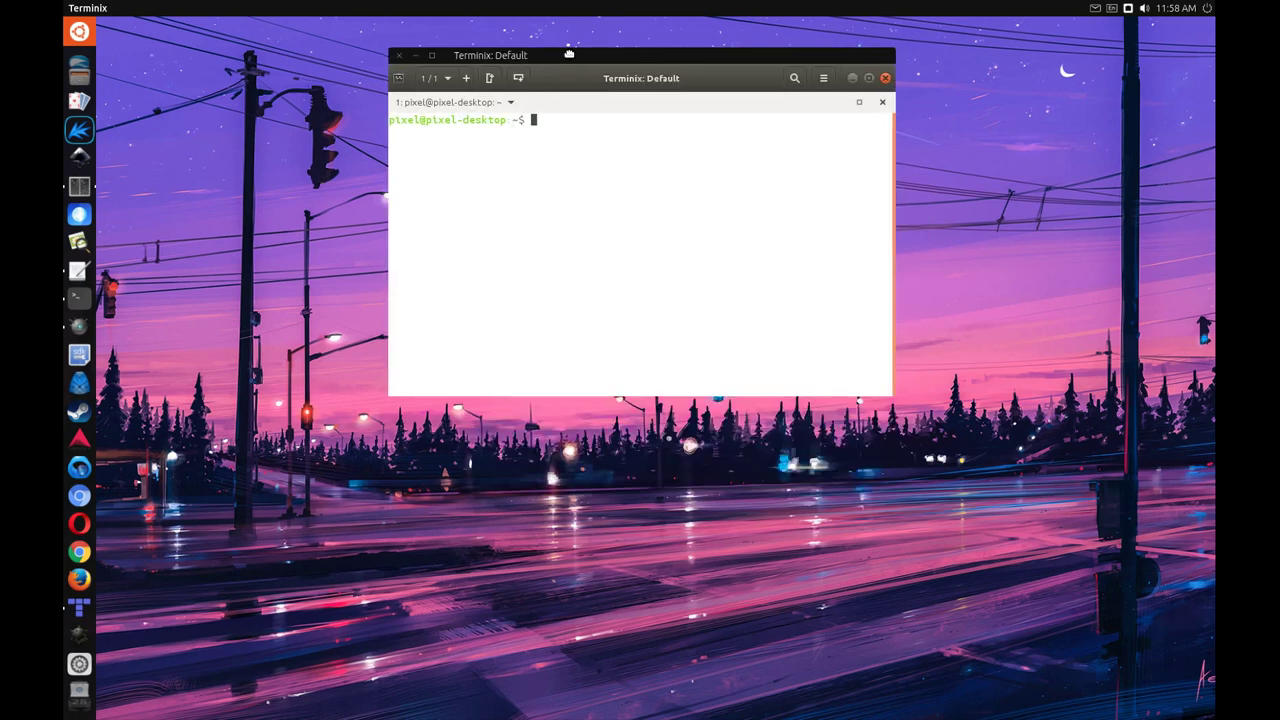
left_click_drag(574, 57, 447, 69)
type("top")
key("Return")
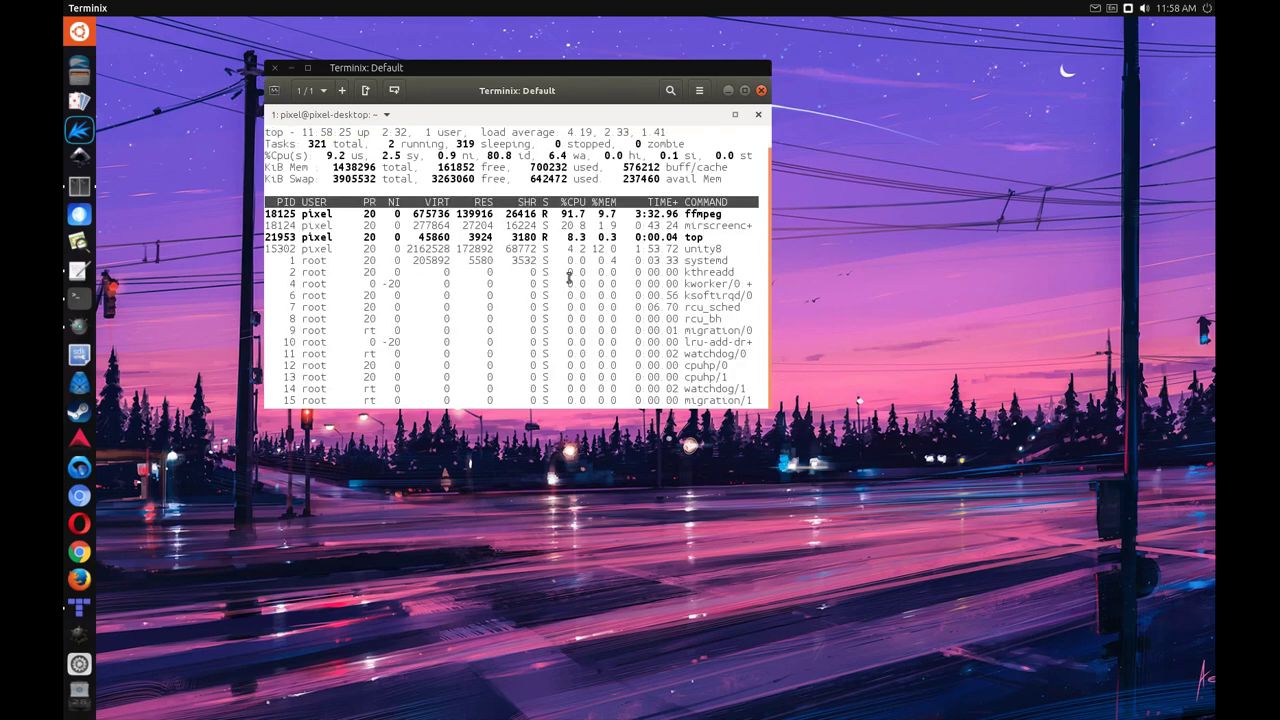
left_click_drag(769, 409, 984, 578)
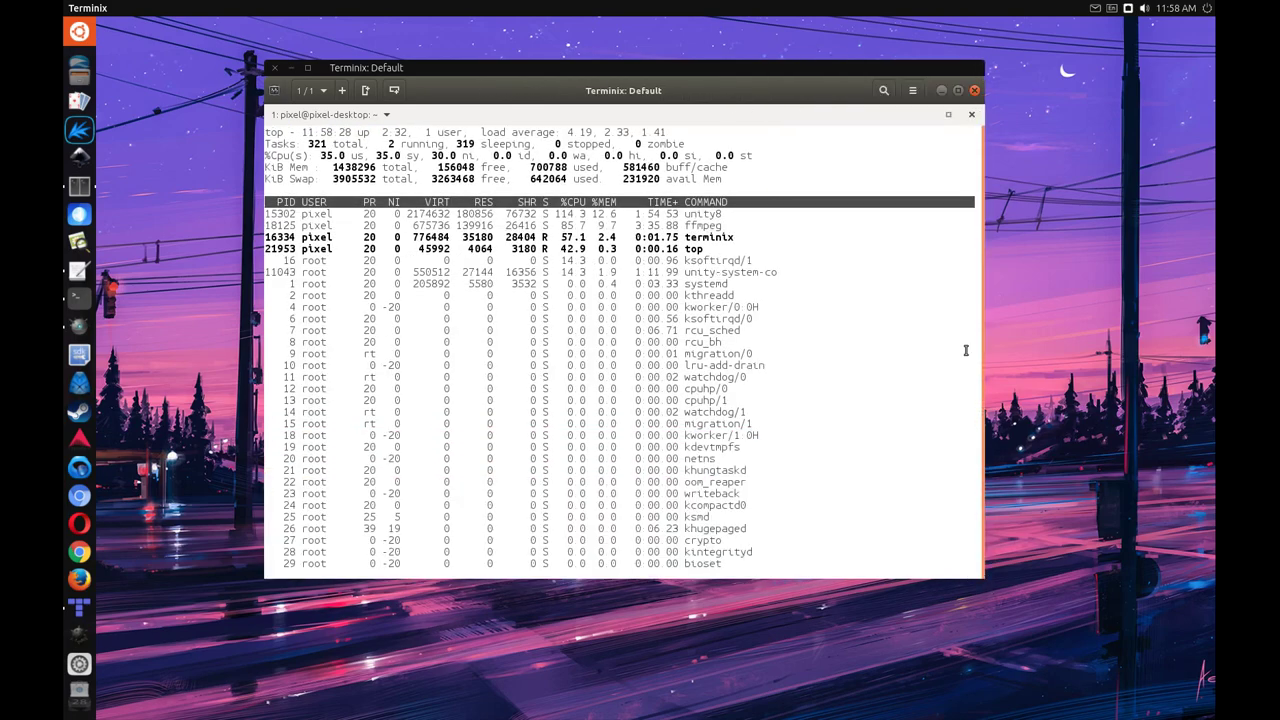
View the Terminix session options and quit top
left_click(912, 90)
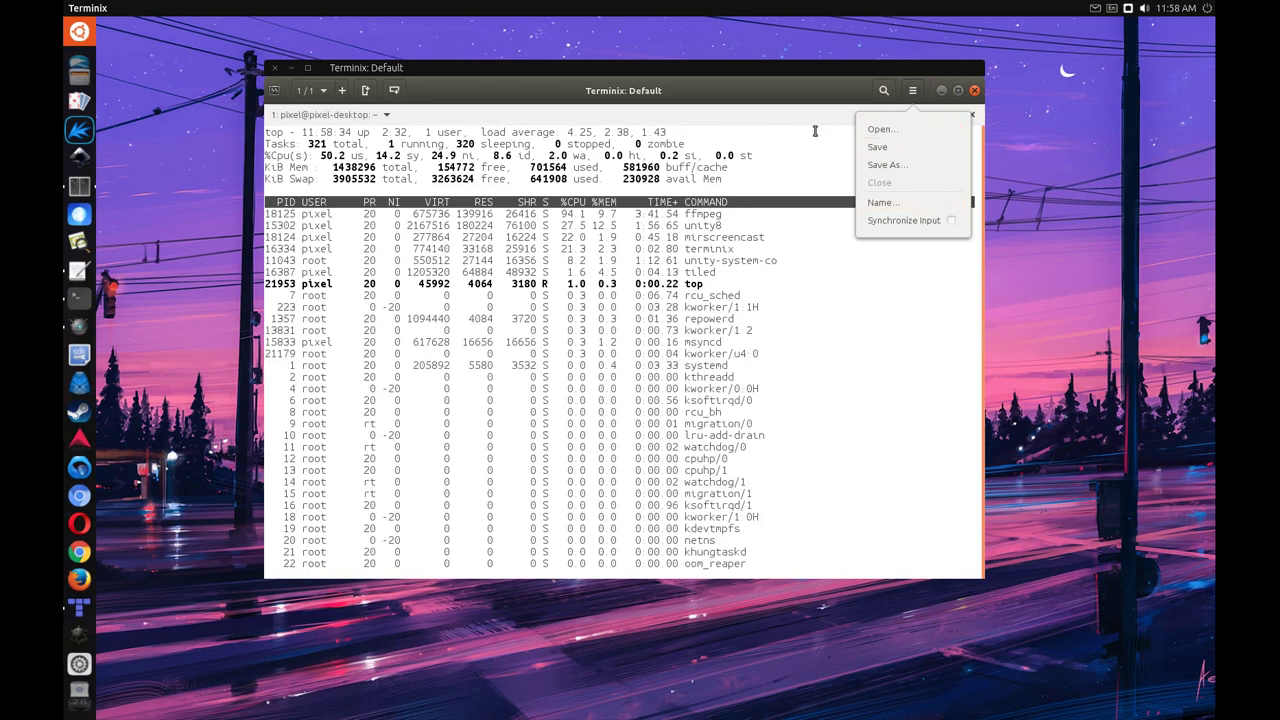
left_click(462, 97)
key("q")
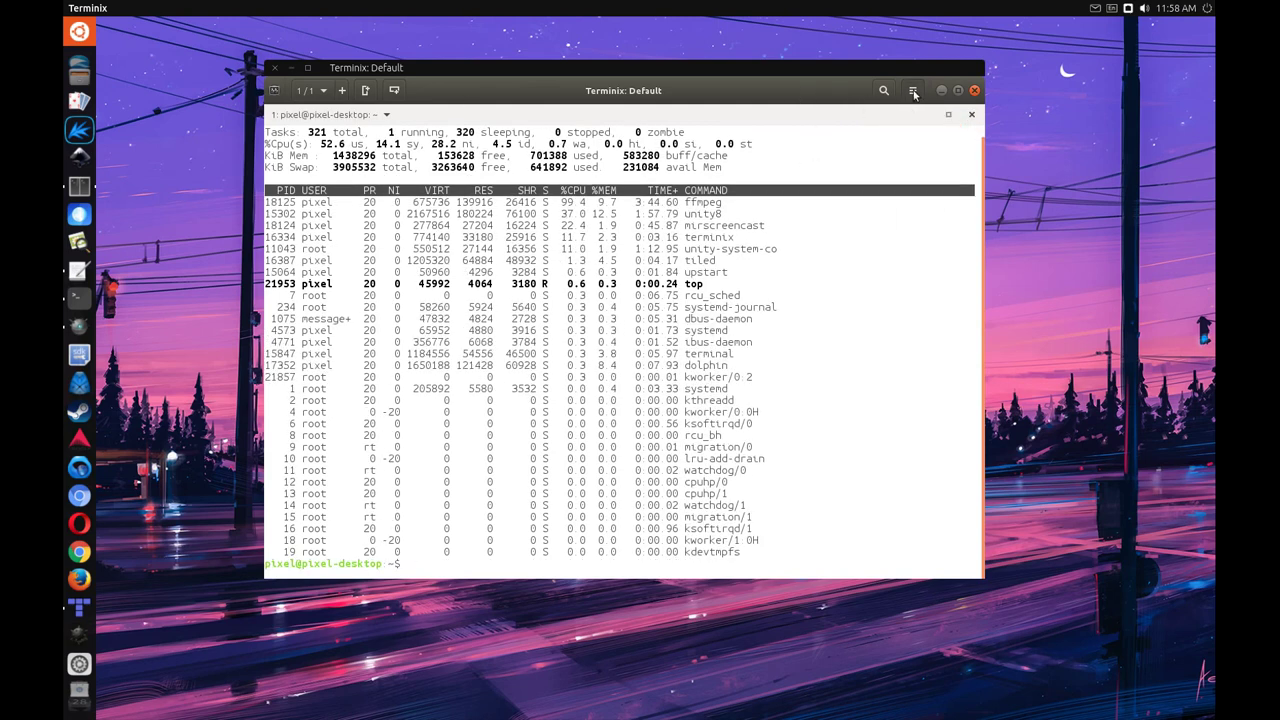
Show and hide the terminal search, and clear the terminal output
key("ctrl+shift+f")
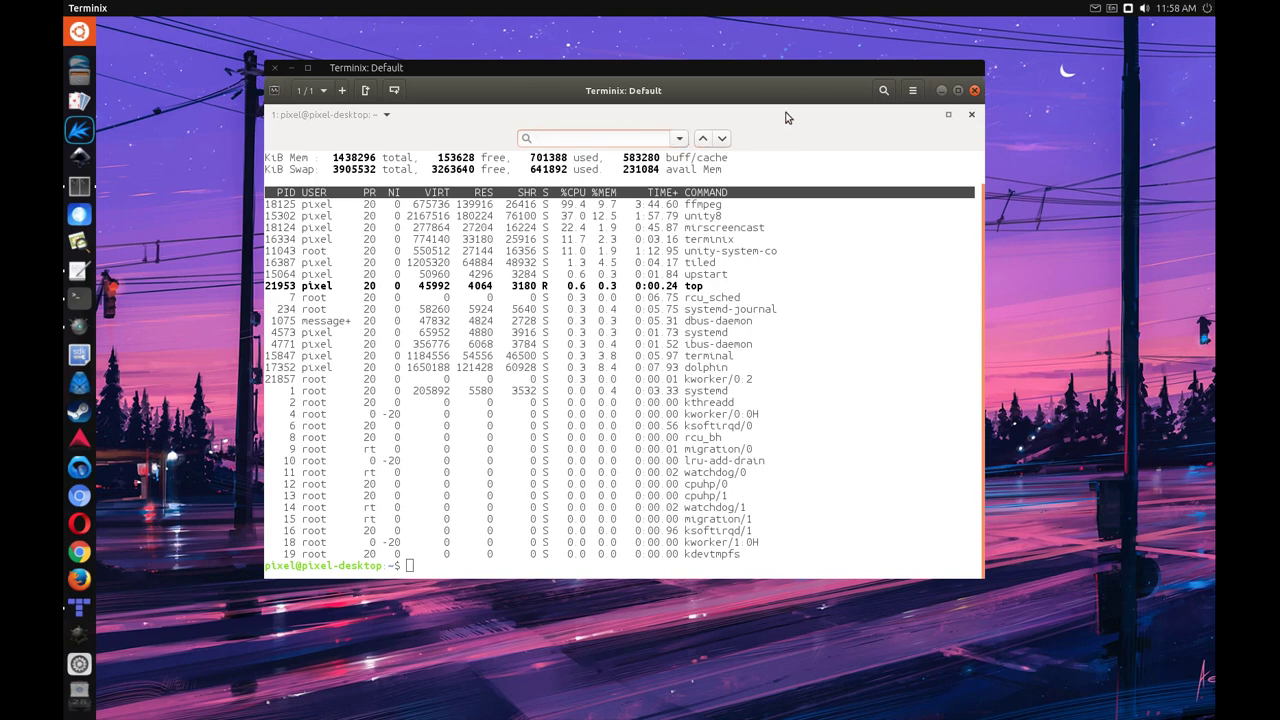
left_click(883, 90)
type("clear")
key("Return")
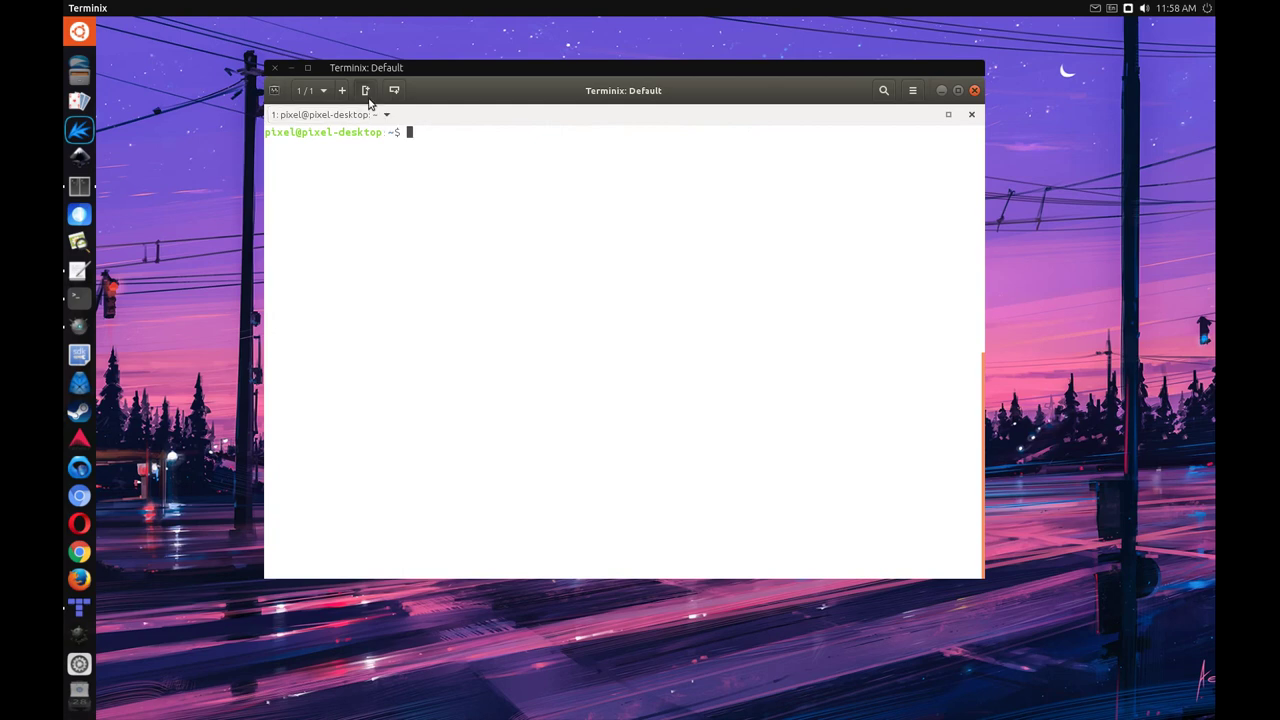
Split the session with a second terminal on the right and shift the divider slightly to narrow the first terminal
left_click(366, 91)
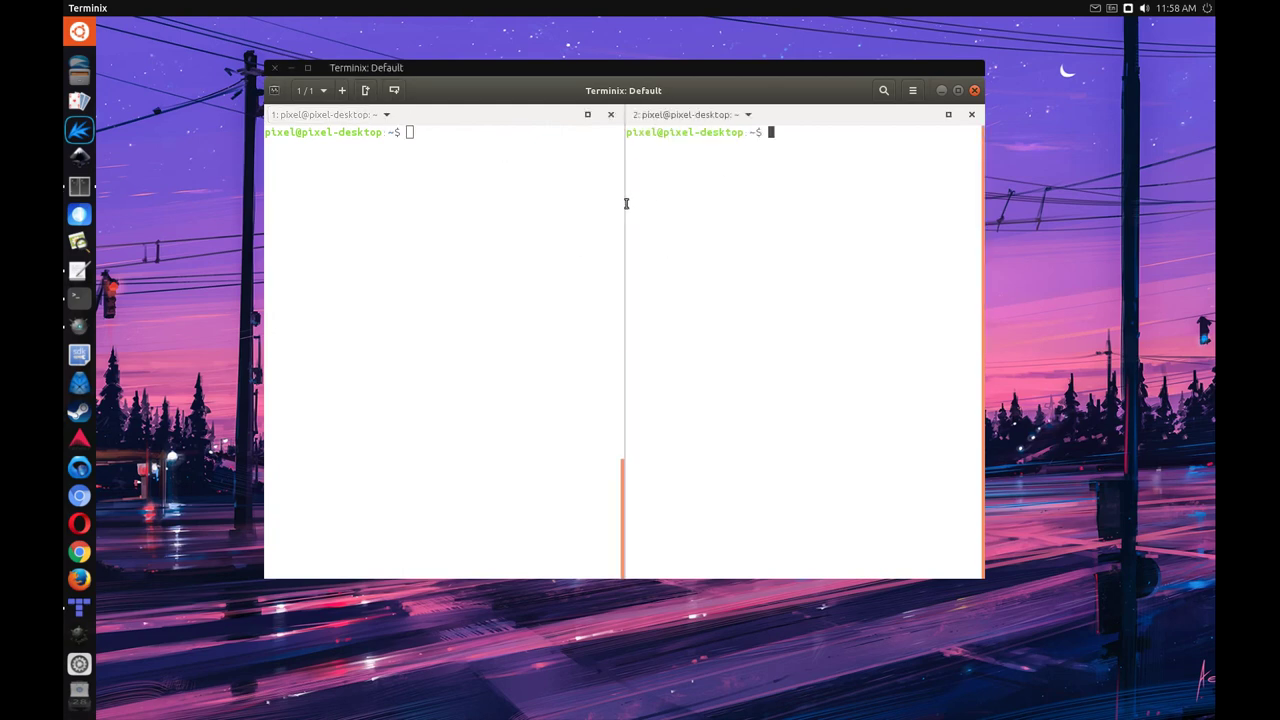
type("top")
key("Return")
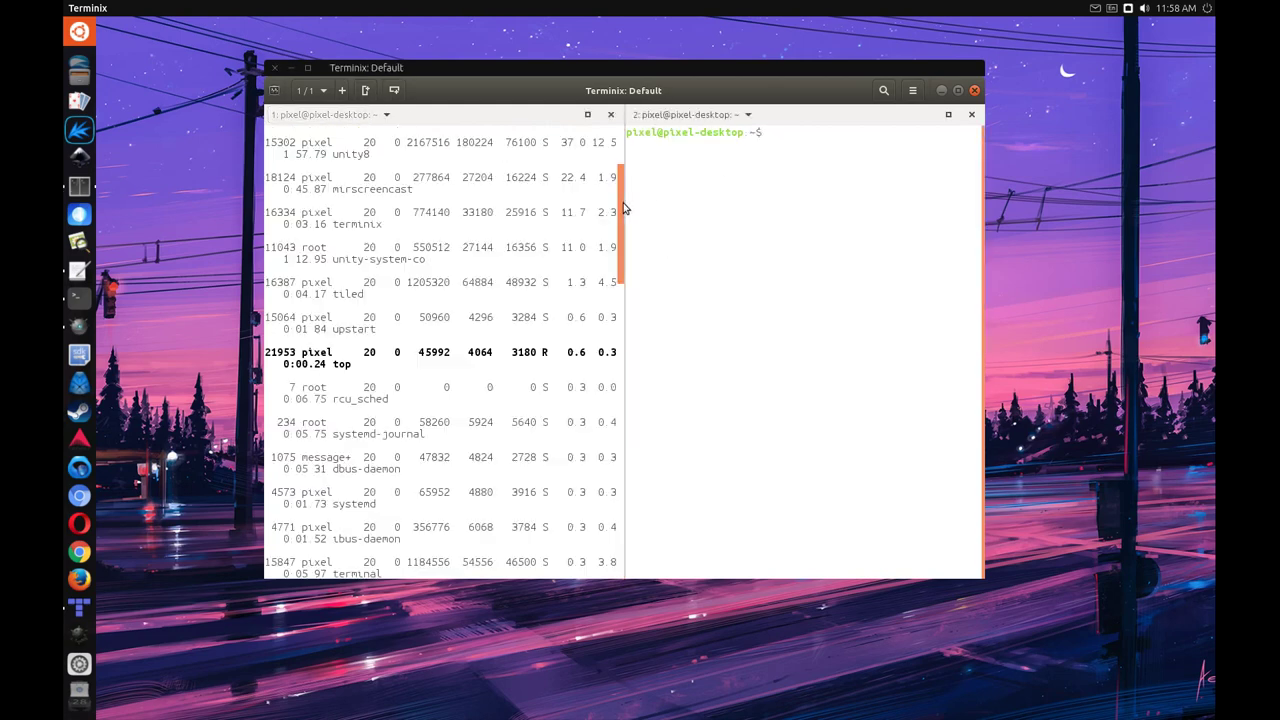
left_click_drag(626, 203, 611, 201)
Open a new Terminix window and switch back and forth between the two Terminix windows using the launcher's window list
left_click(274, 90)
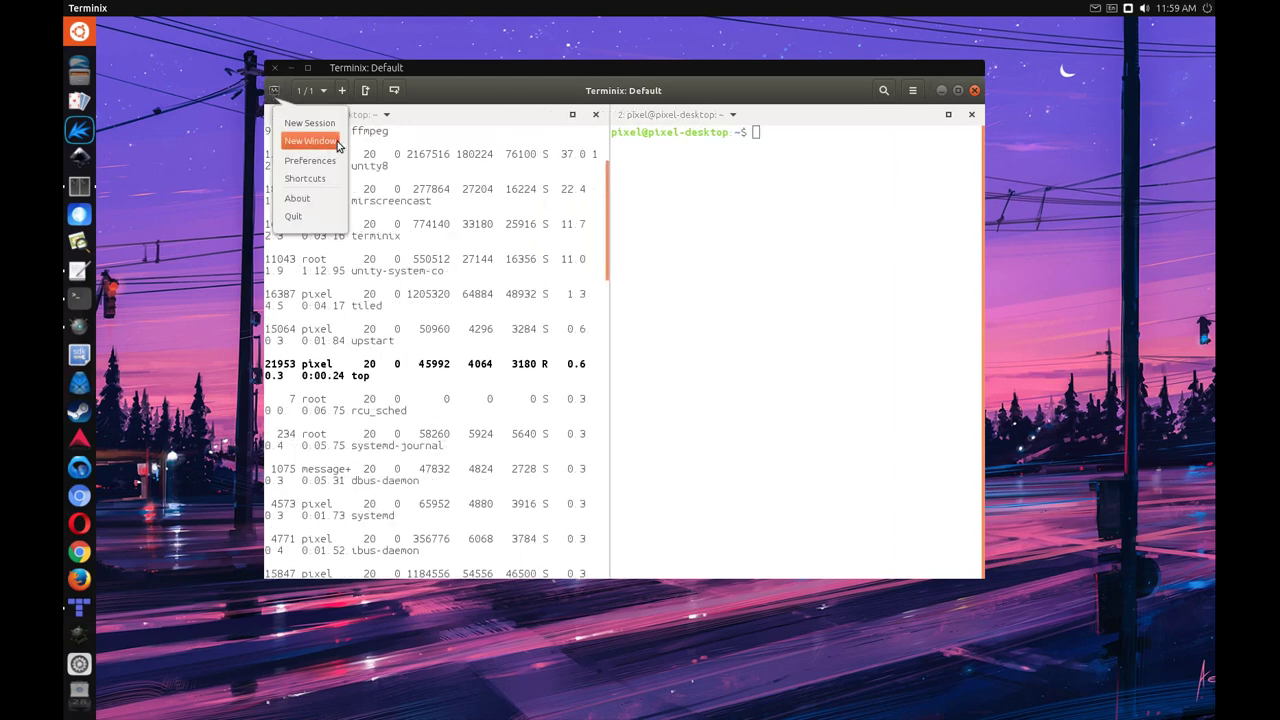
left_click(310, 141)
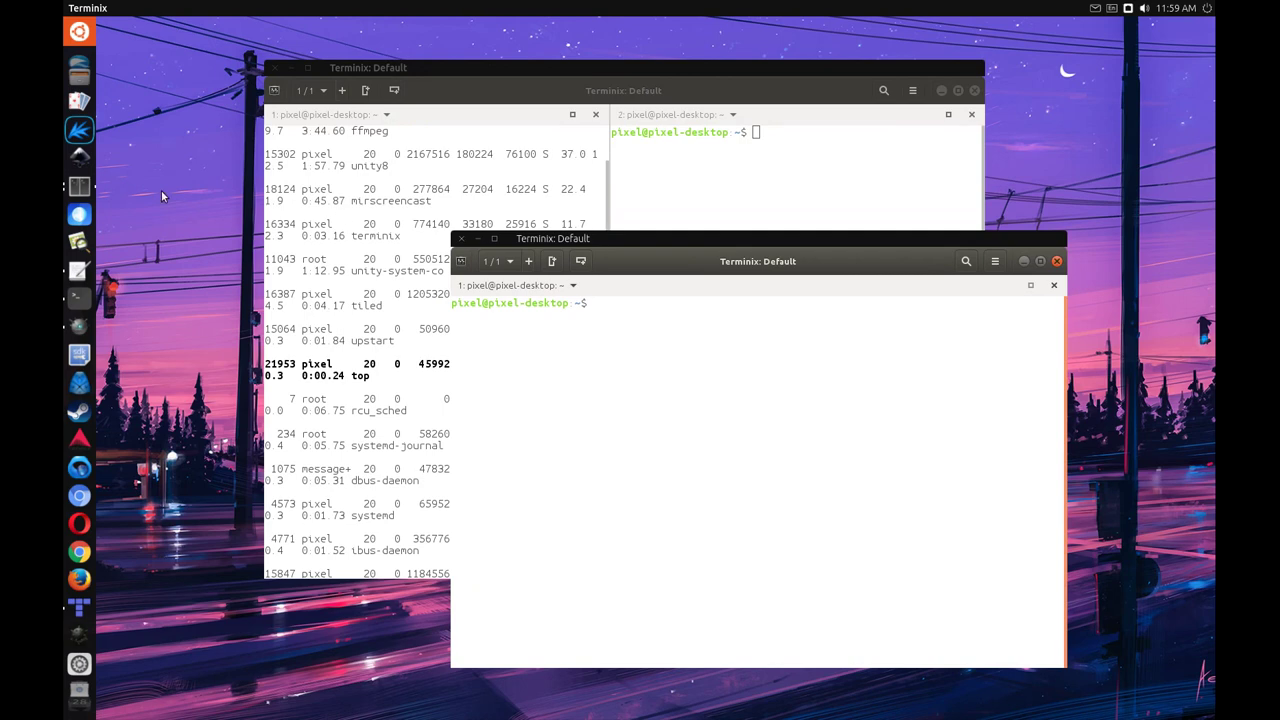
right_click(79, 187)
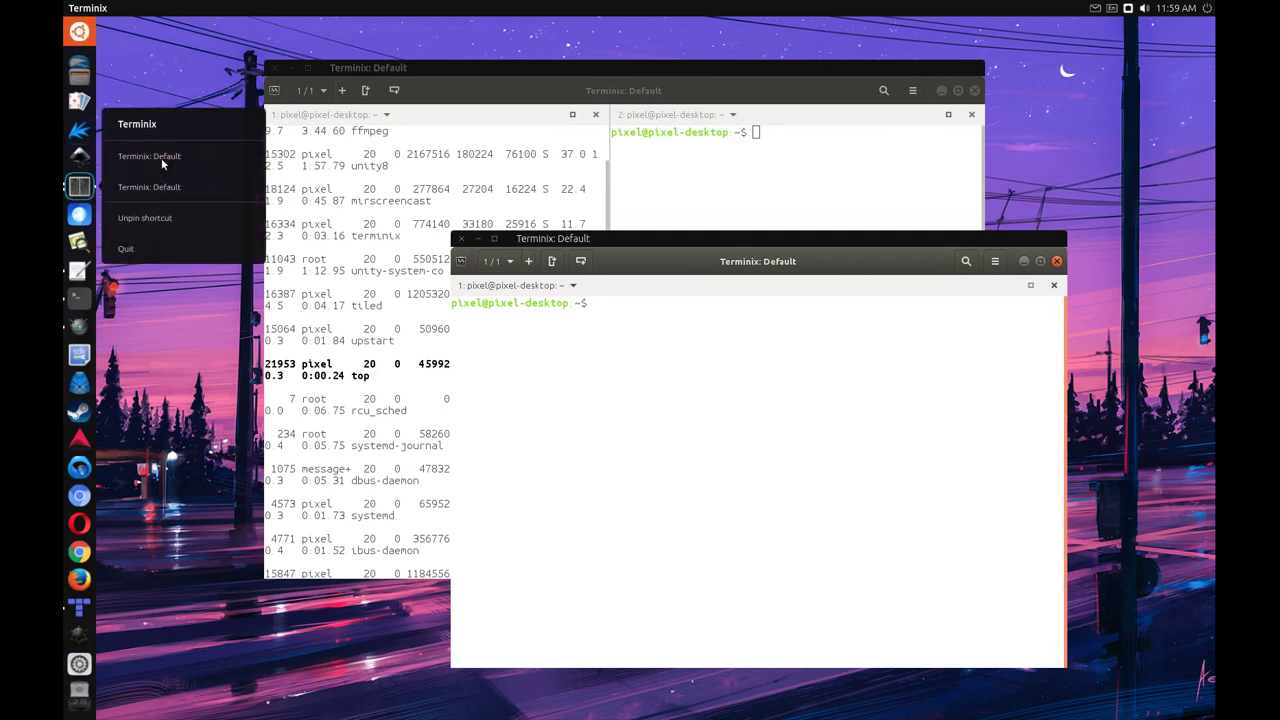
left_click(161, 157)
right_click(95, 187)
left_click(142, 183)
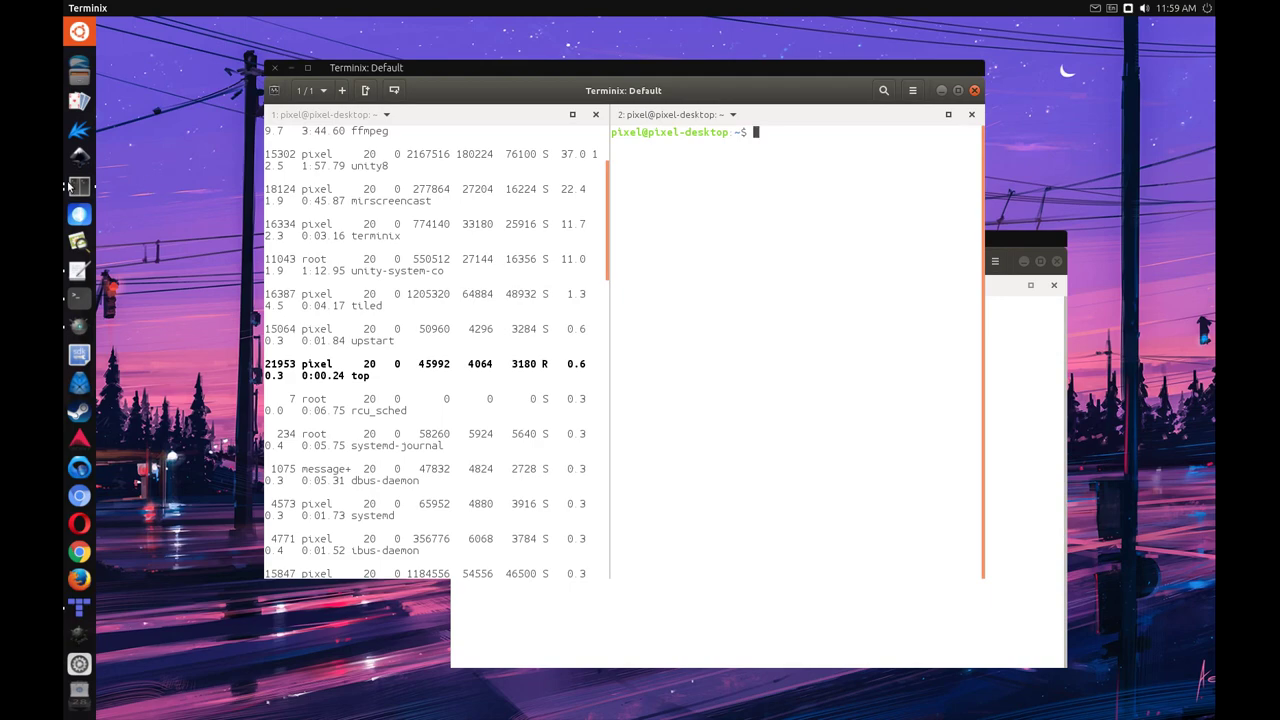
right_click(80, 187)
left_click(147, 157)
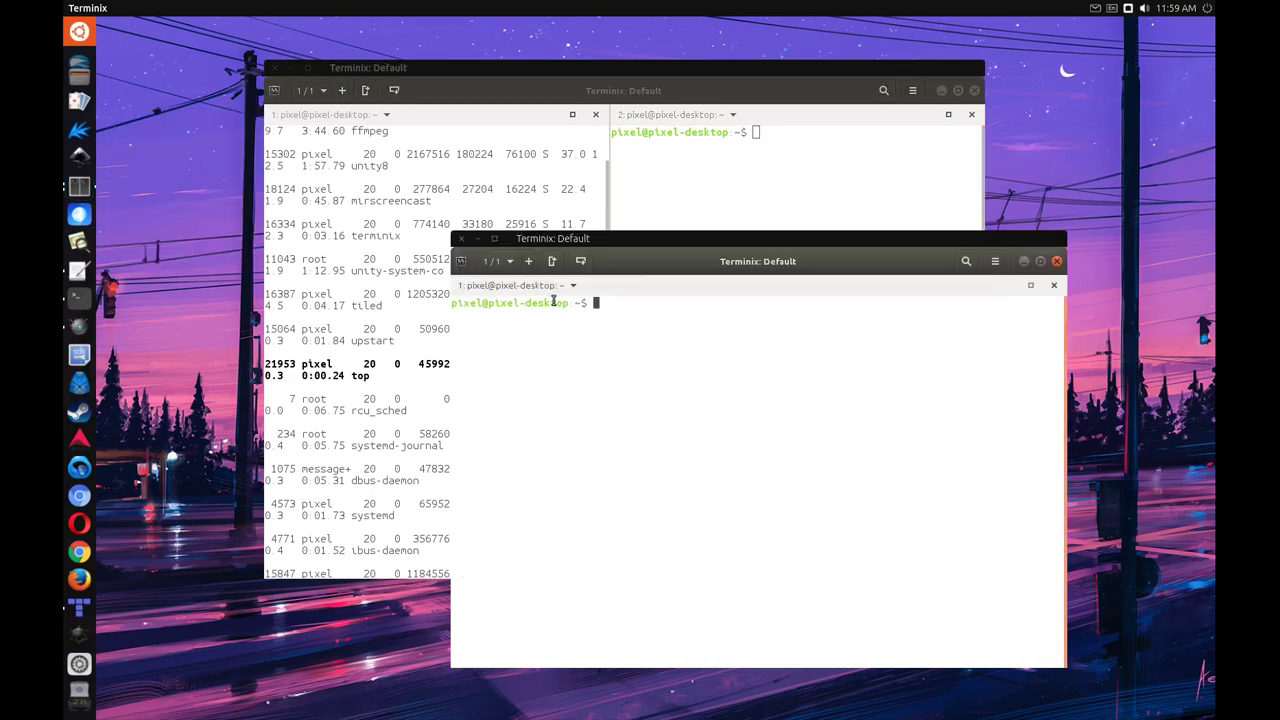
Close the Terminix window from the window spread, and bring up the Dolphin window and close it
mouse_move(1205, 353)
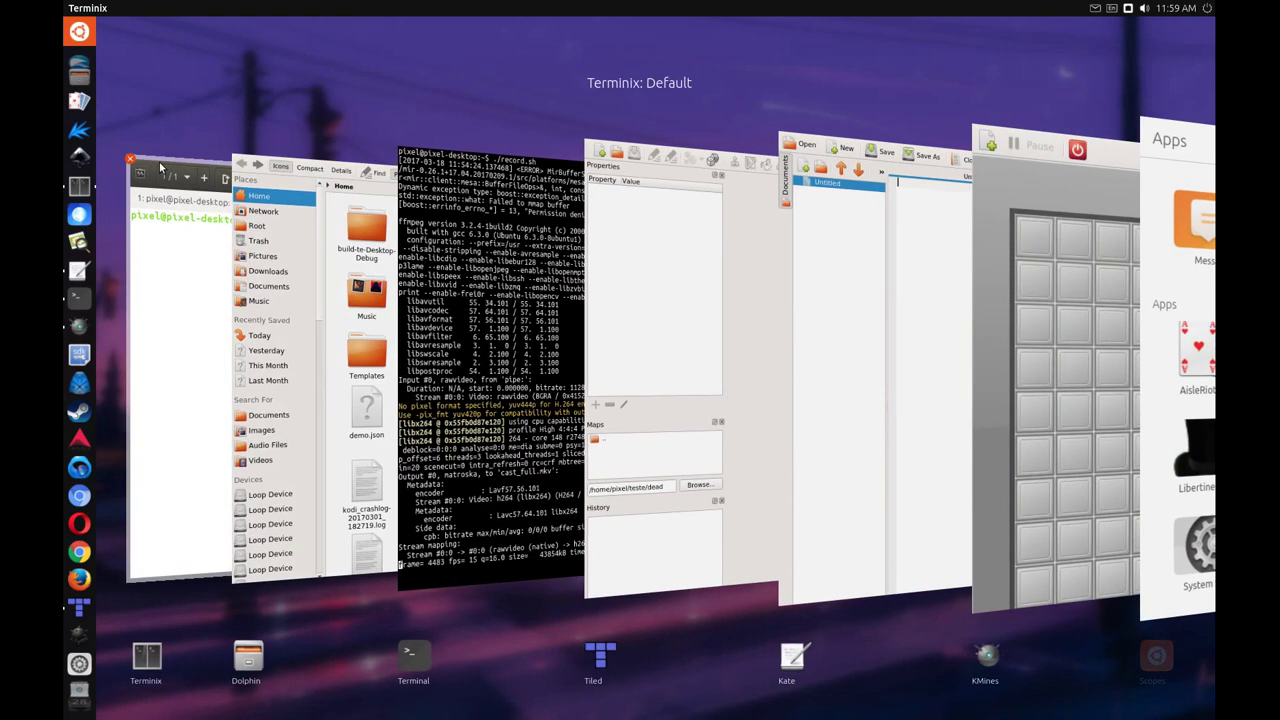
left_click(130, 159)
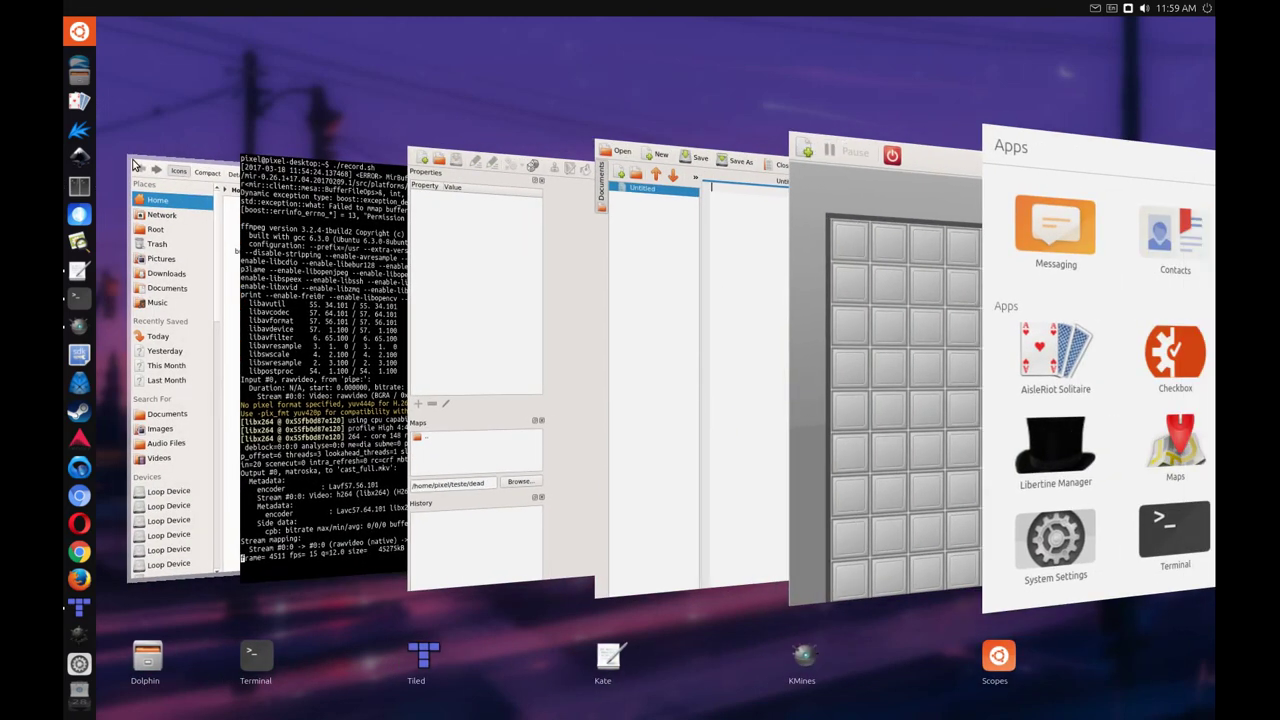
left_click(182, 252)
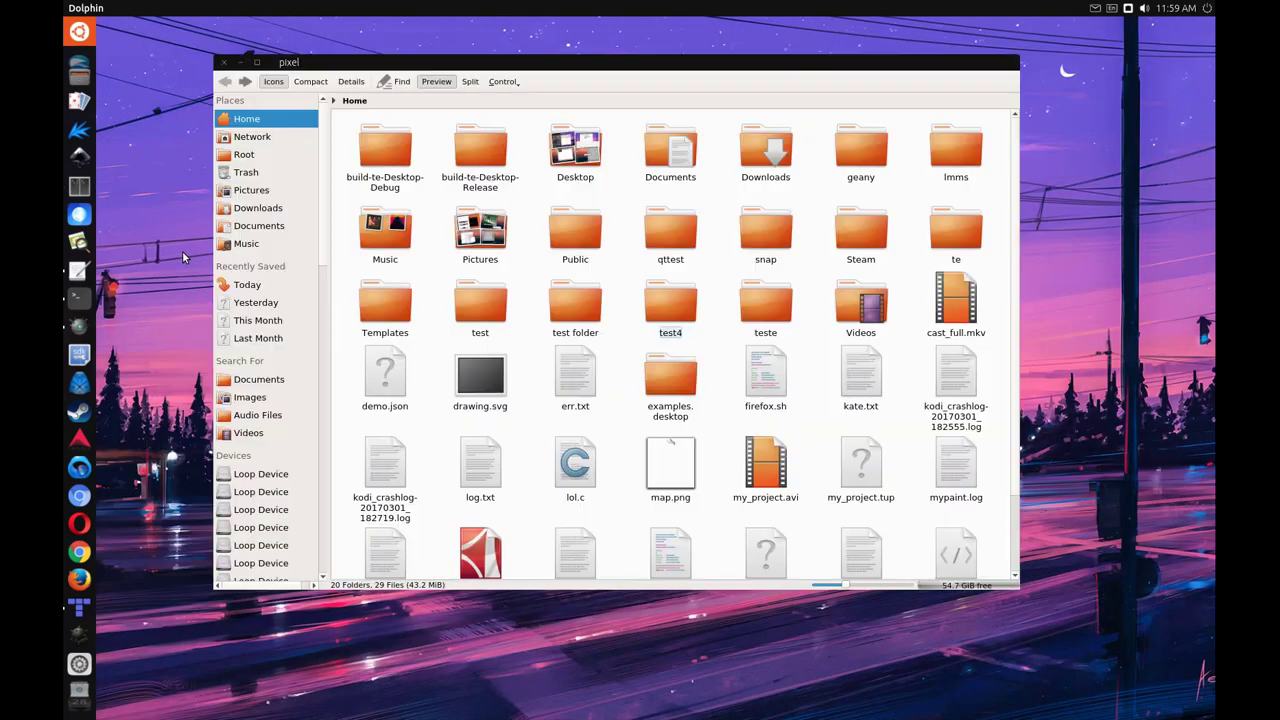
left_click(224, 62)
Switch to Kate and enter the lines "weqroqwr" and "wqerwqer" in the untitled document
left_click(80, 272)
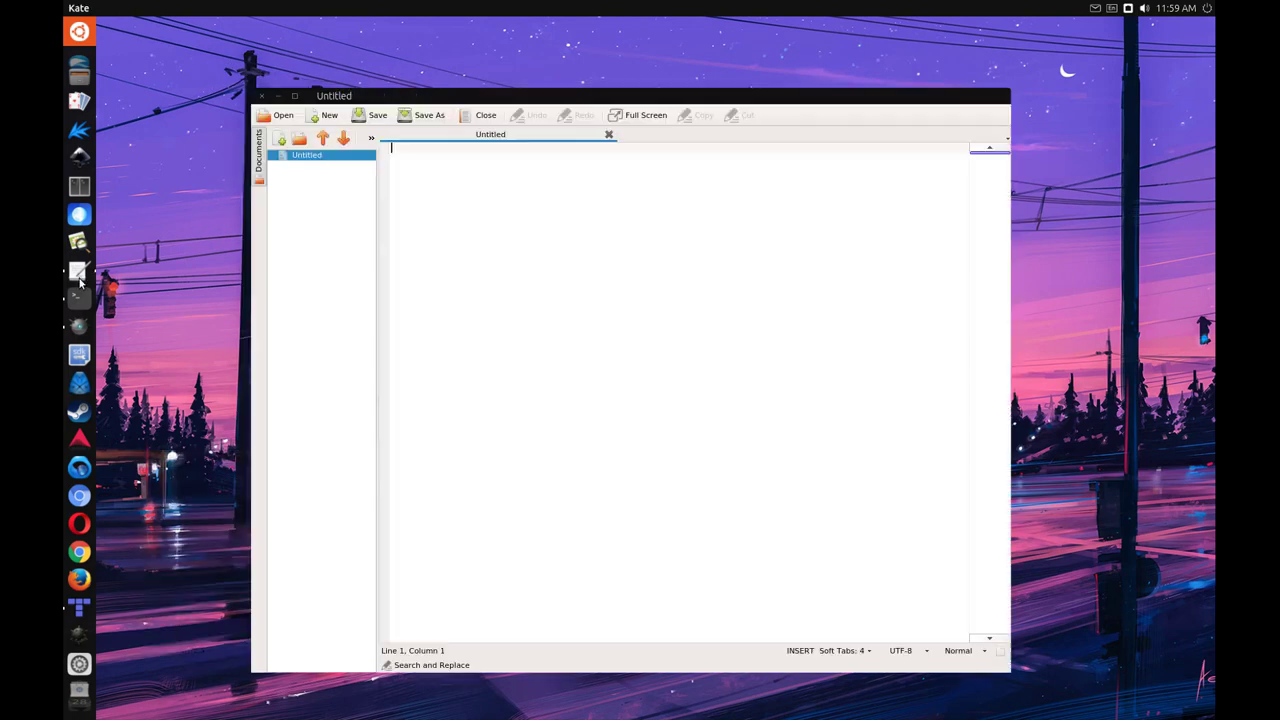
type("weqroqwr")
key("Return")
type("wqerwqer")
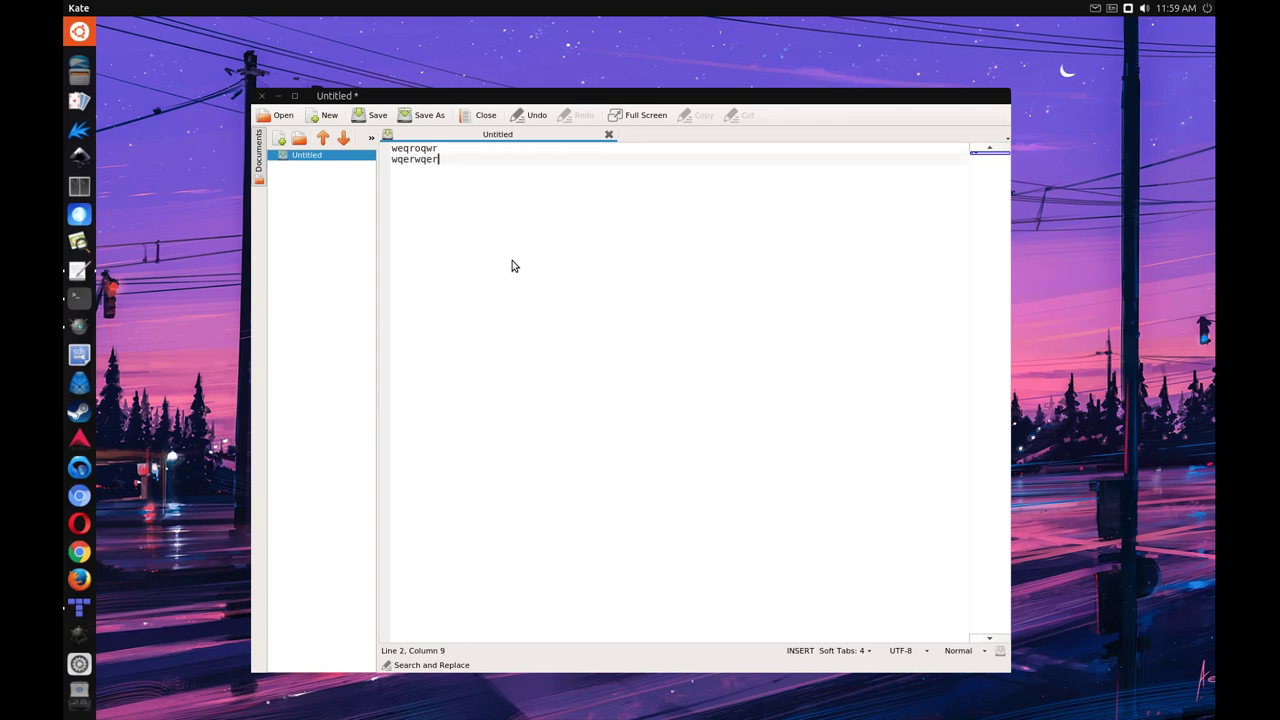
Enlarge the editor text, append "kate lalala" to the second line, and add a third line reading "werwer"
scroll(512, 265, "up", 6)
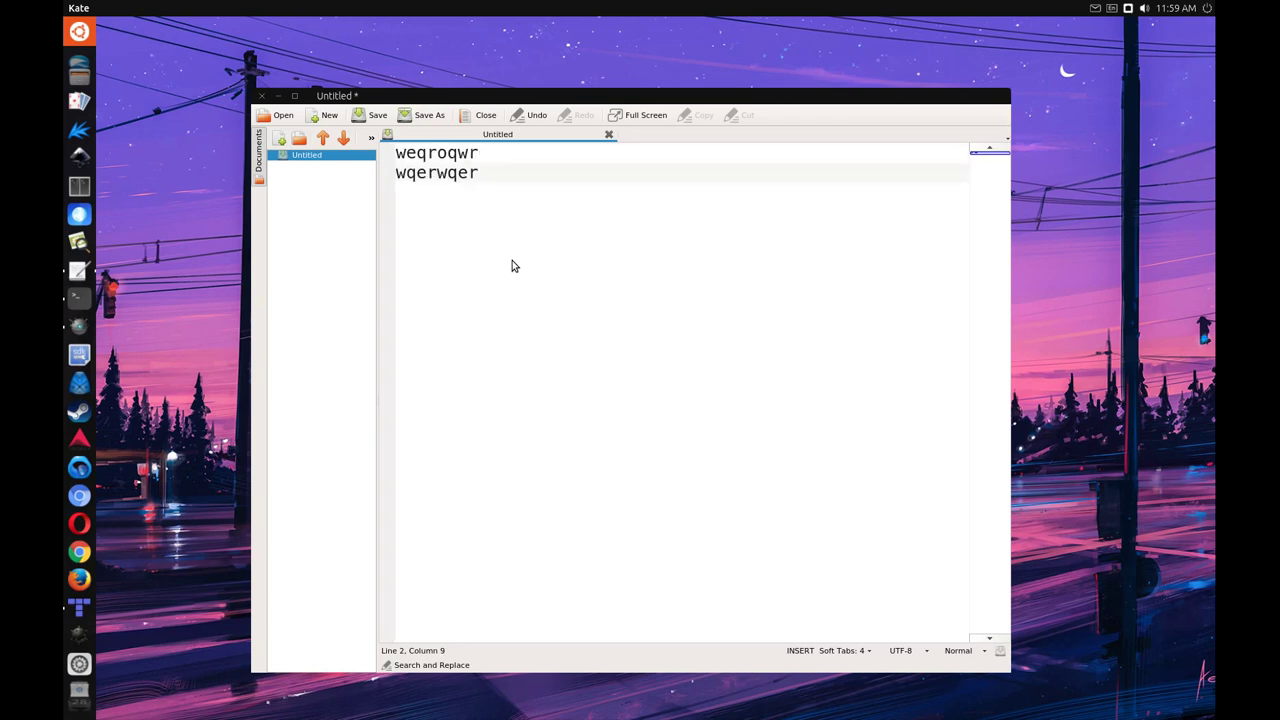
type("kate lalala")
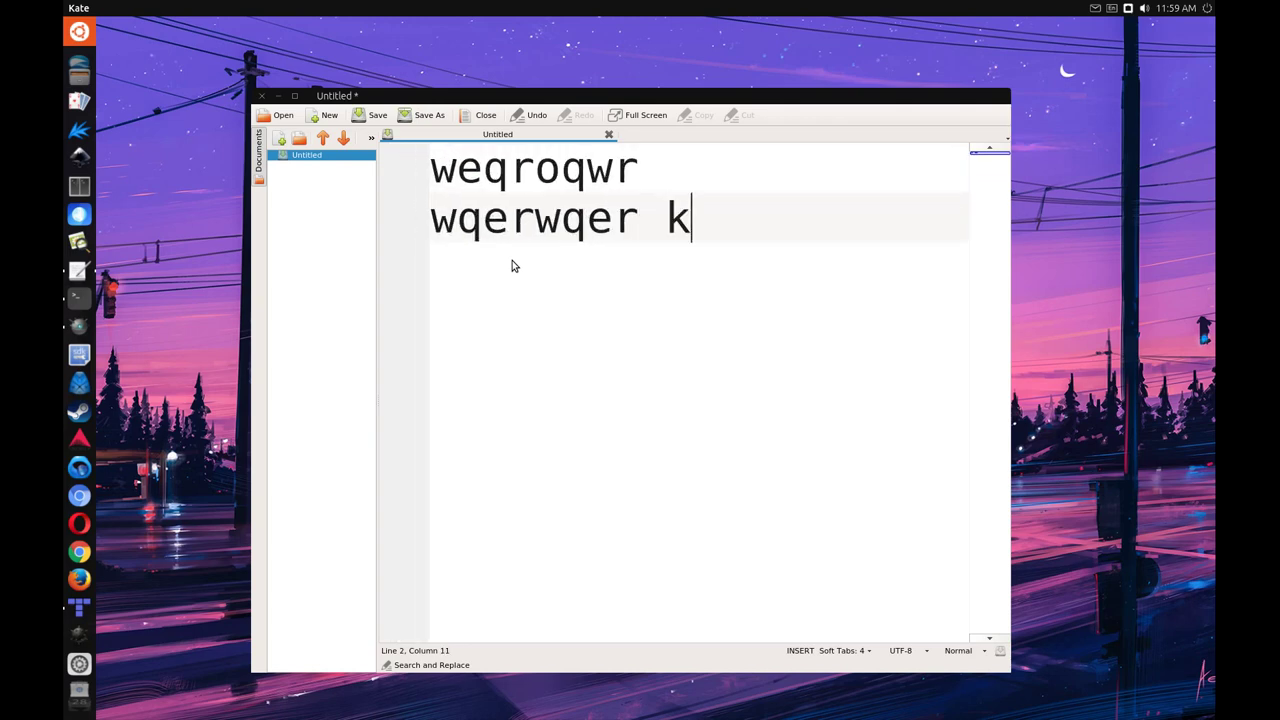
key("Return")
type("werwer")
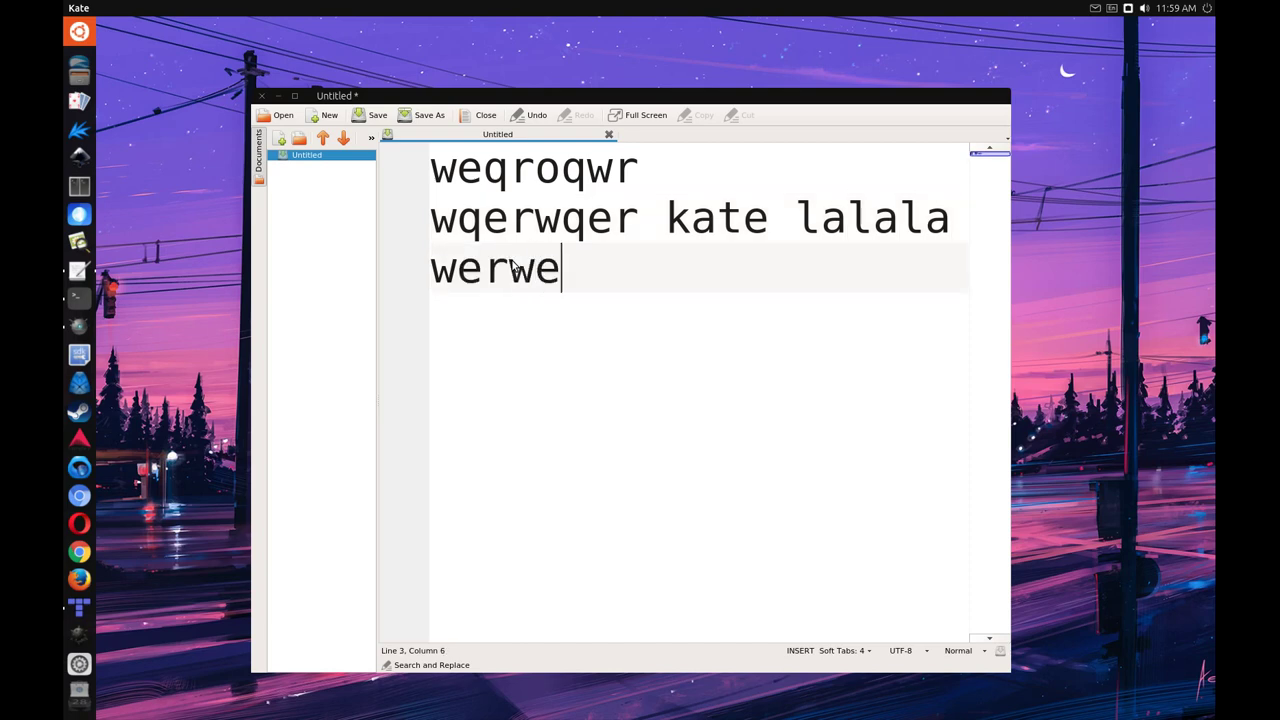
Browse Kate's text tools and examine the available syntax highlighting categories
mouse_move(515, 95)
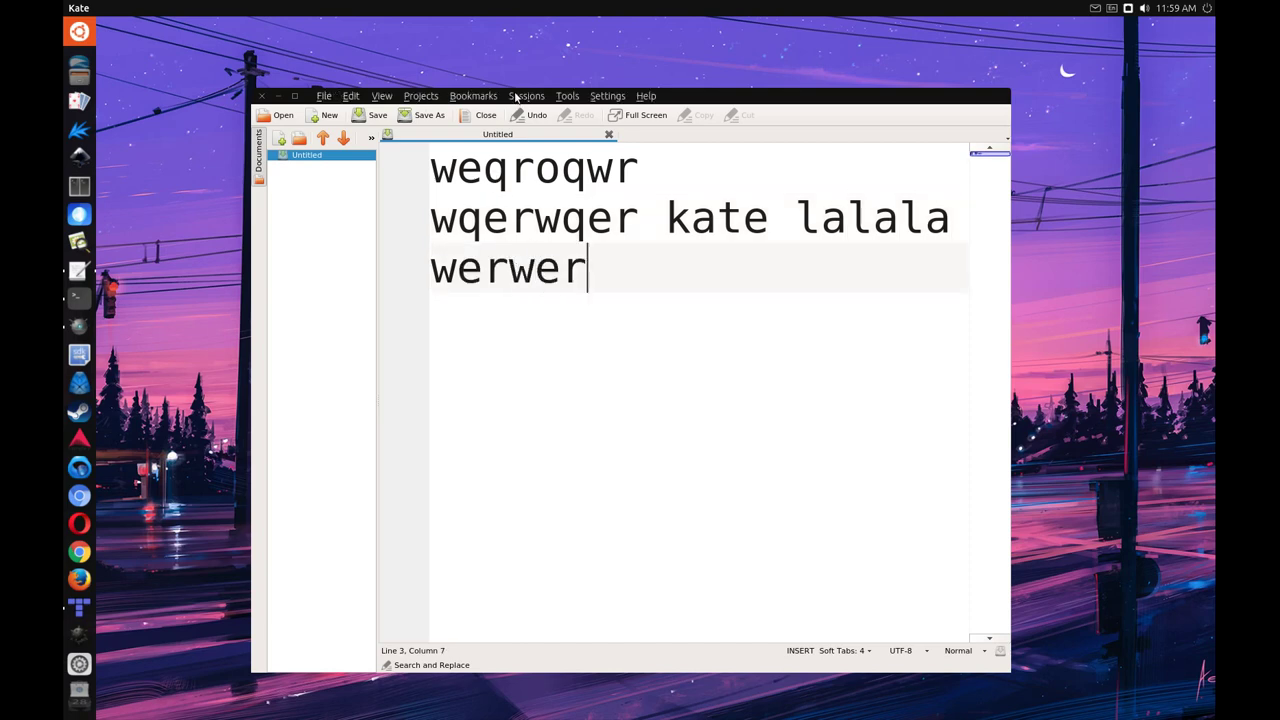
left_click(645, 96)
mouse_move(599, 105)
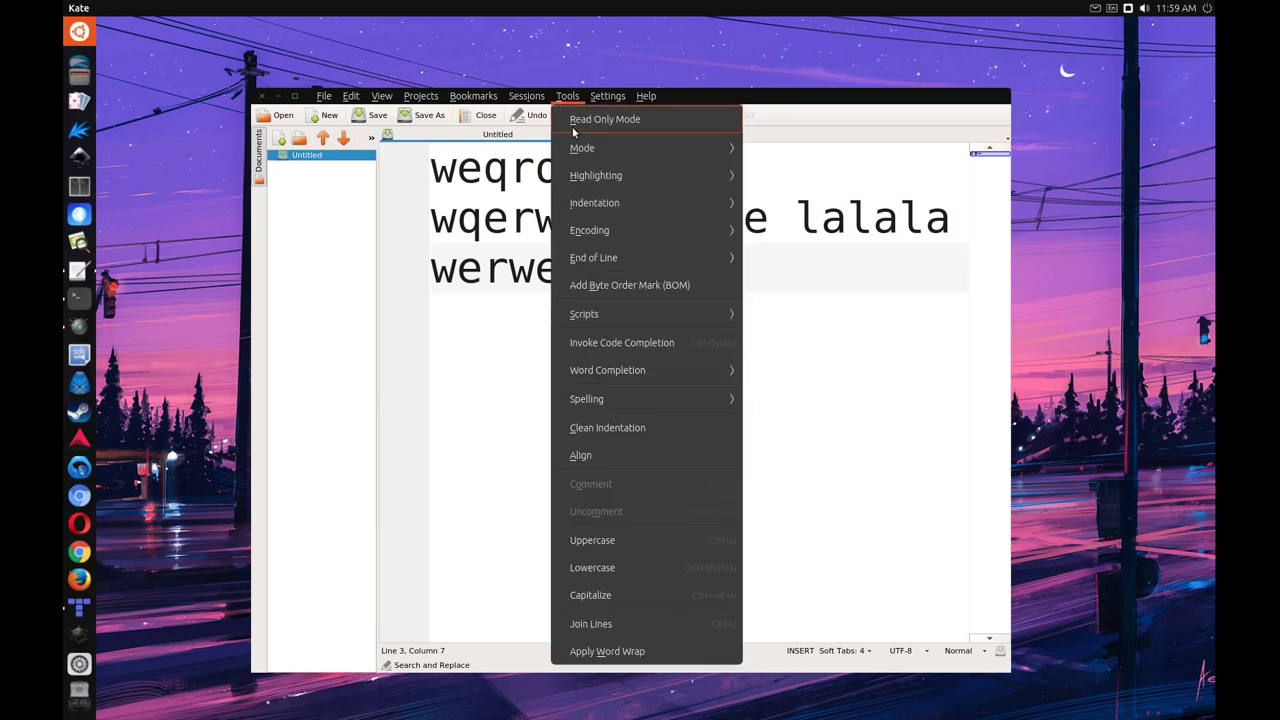
mouse_move(585, 149)
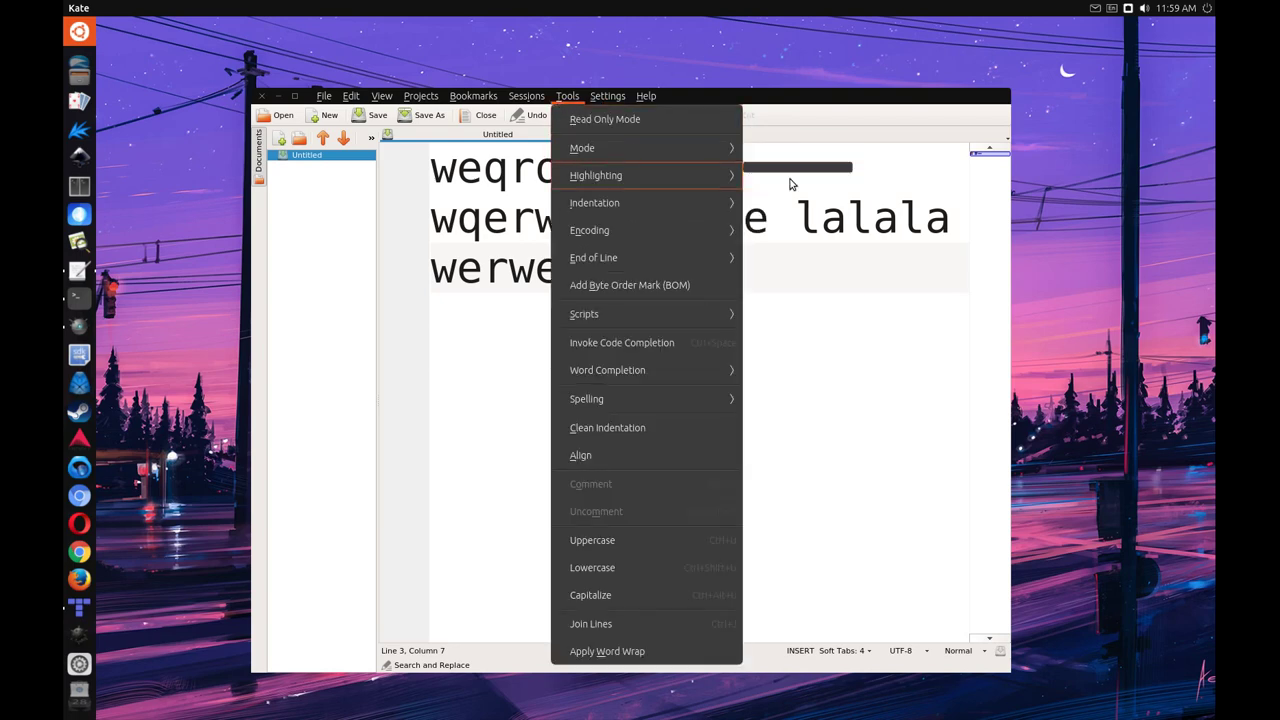
mouse_move(640, 176)
mouse_move(805, 203)
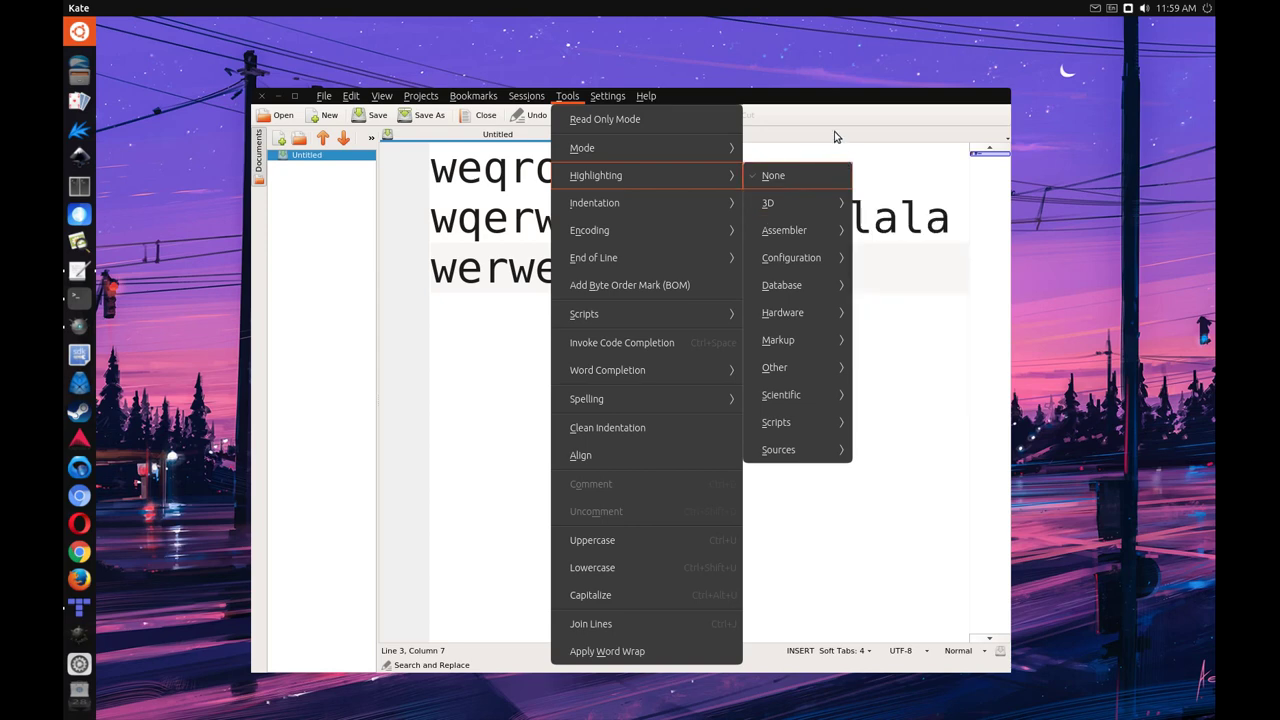
Leave Kate's text tools and turn on the on-screen keyboard in the system text entry options
left_click(839, 136)
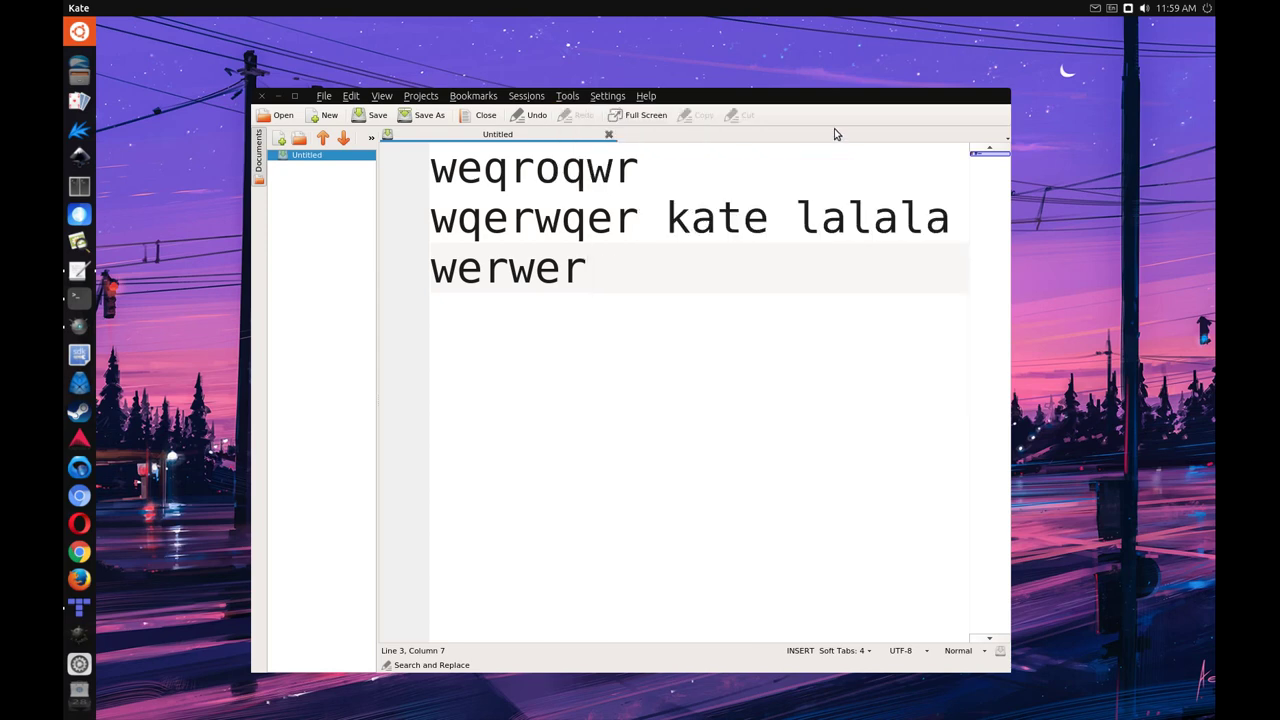
left_click(1110, 10)
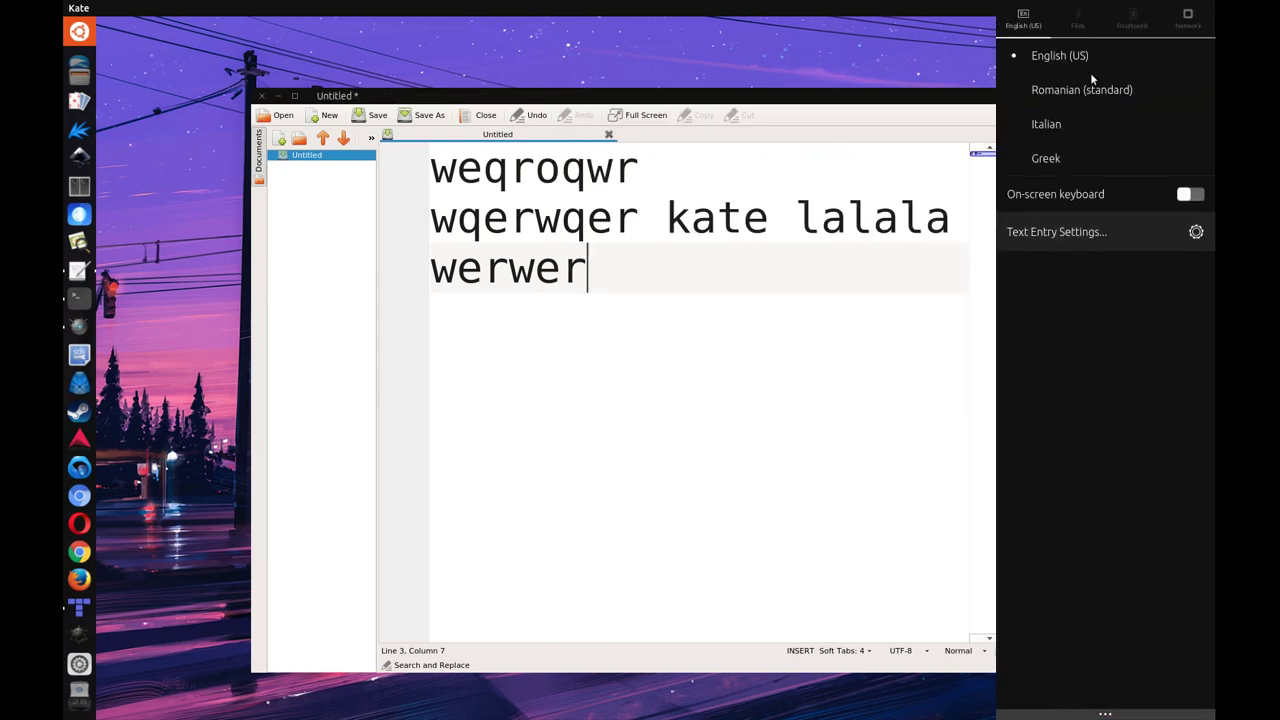
left_click(1067, 194)
left_click(786, 257)
Append one bear, four lion and seven penguin emojis to the third line, followed by "<>"
left_click(260, 695)
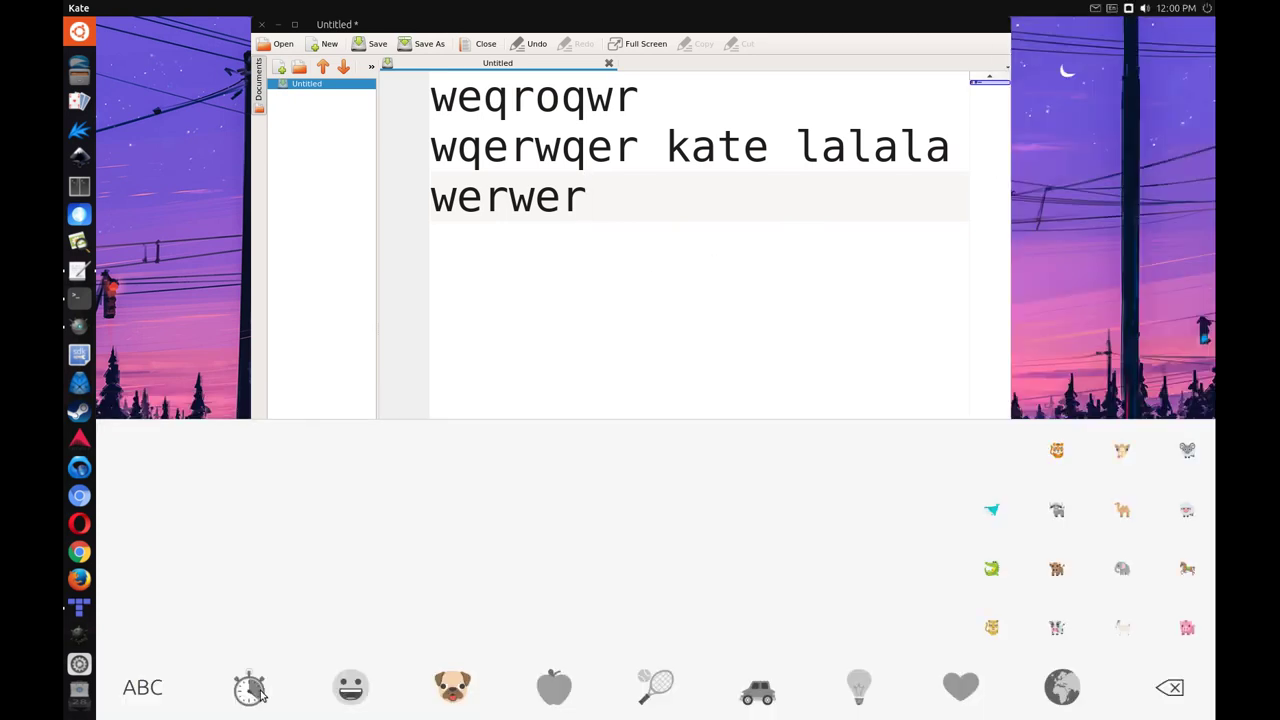
left_click(342, 510)
left_click_drag(403, 510, 403, 510)
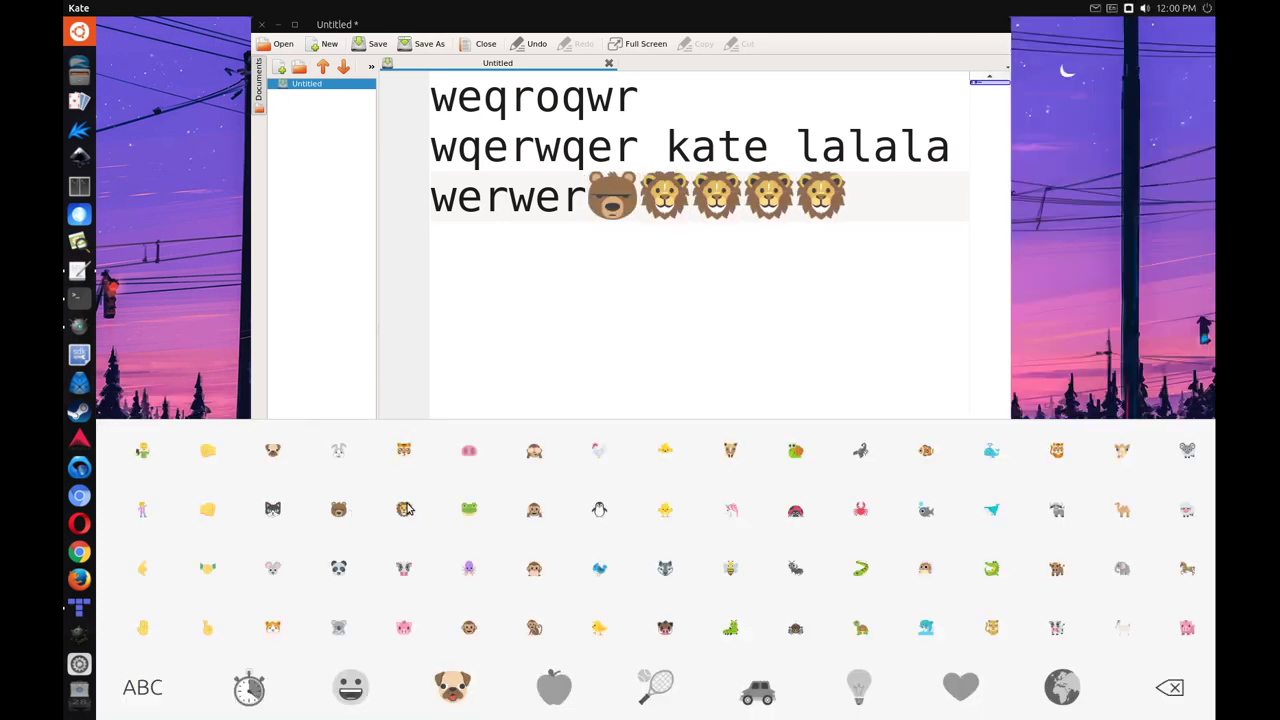
left_click_drag(599, 526, 597, 527)
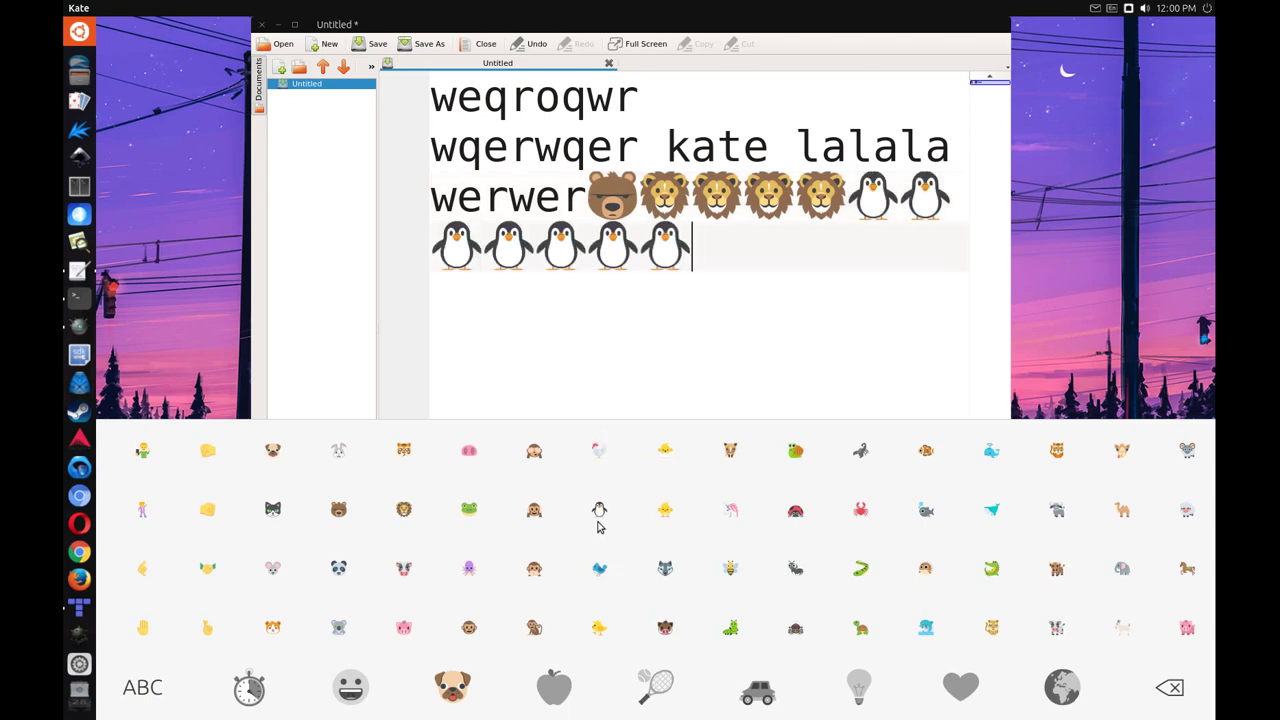
type("<>")
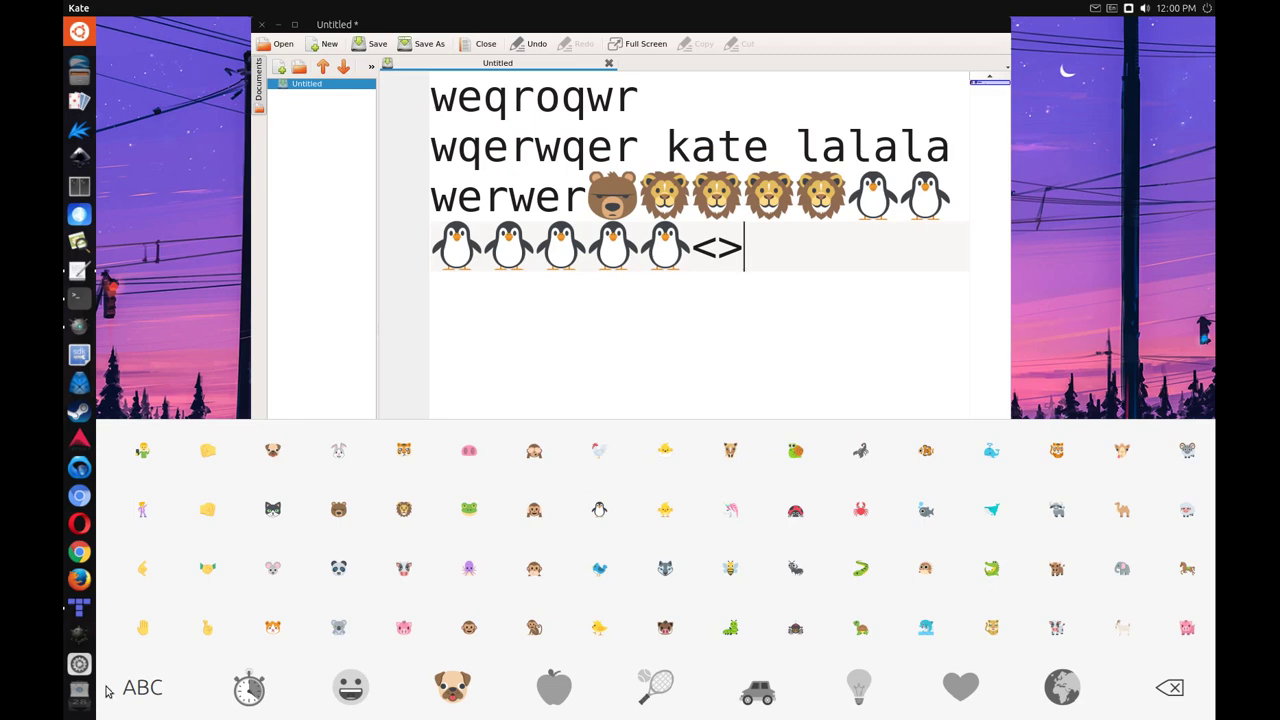
Return the on-screen keyboard to letters, set the input language to Greek, and append "ßaa" to the document
left_click(142, 687)
left_click(1111, 8)
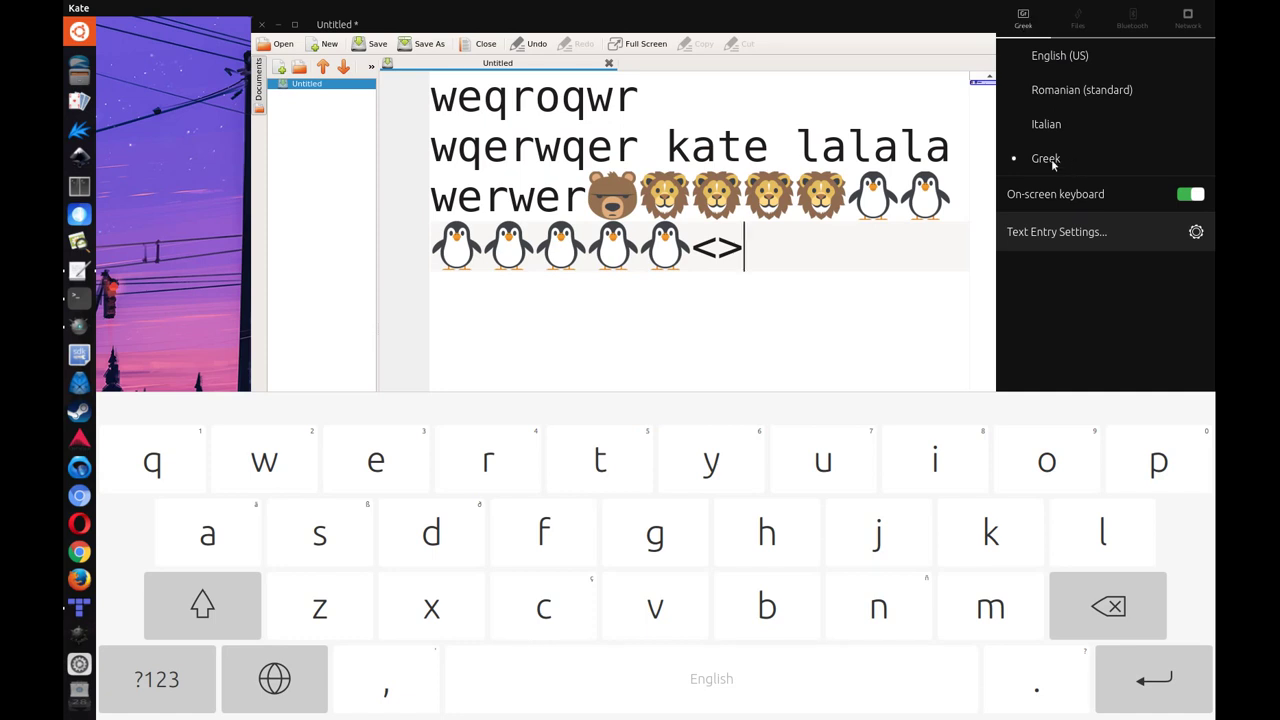
left_click(880, 277)
left_click(266, 522)
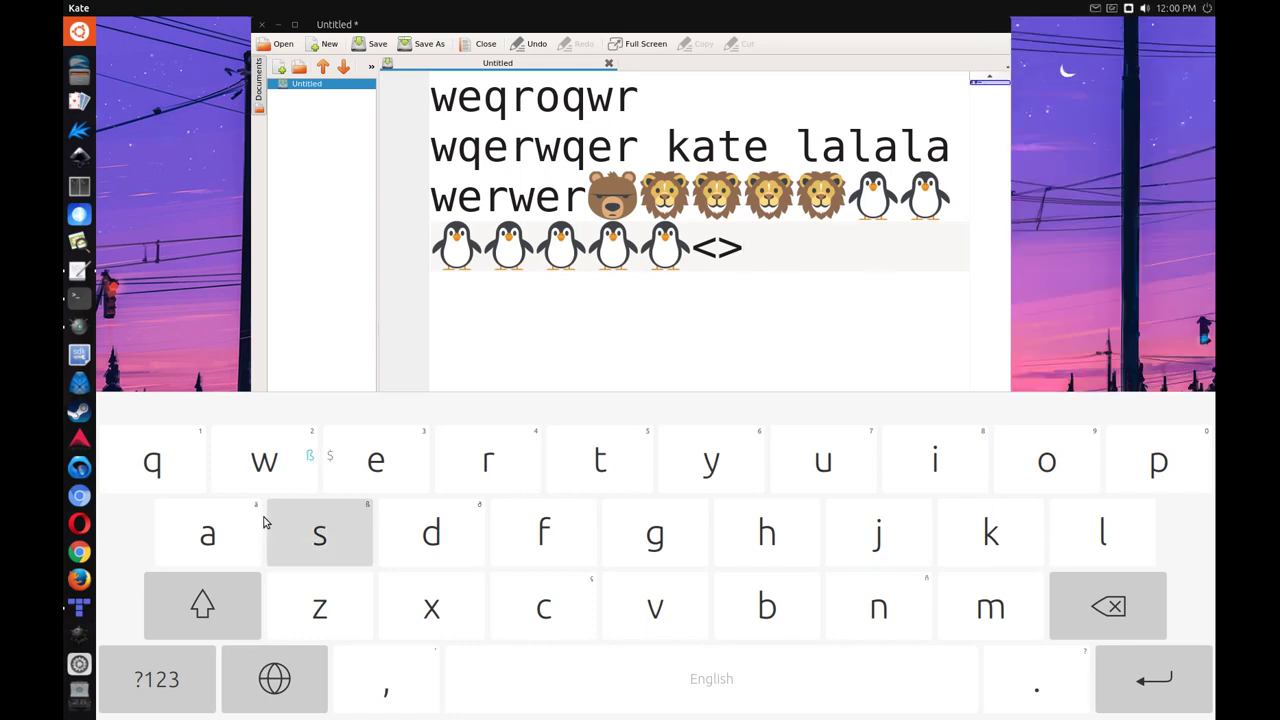
double_click(215, 535)
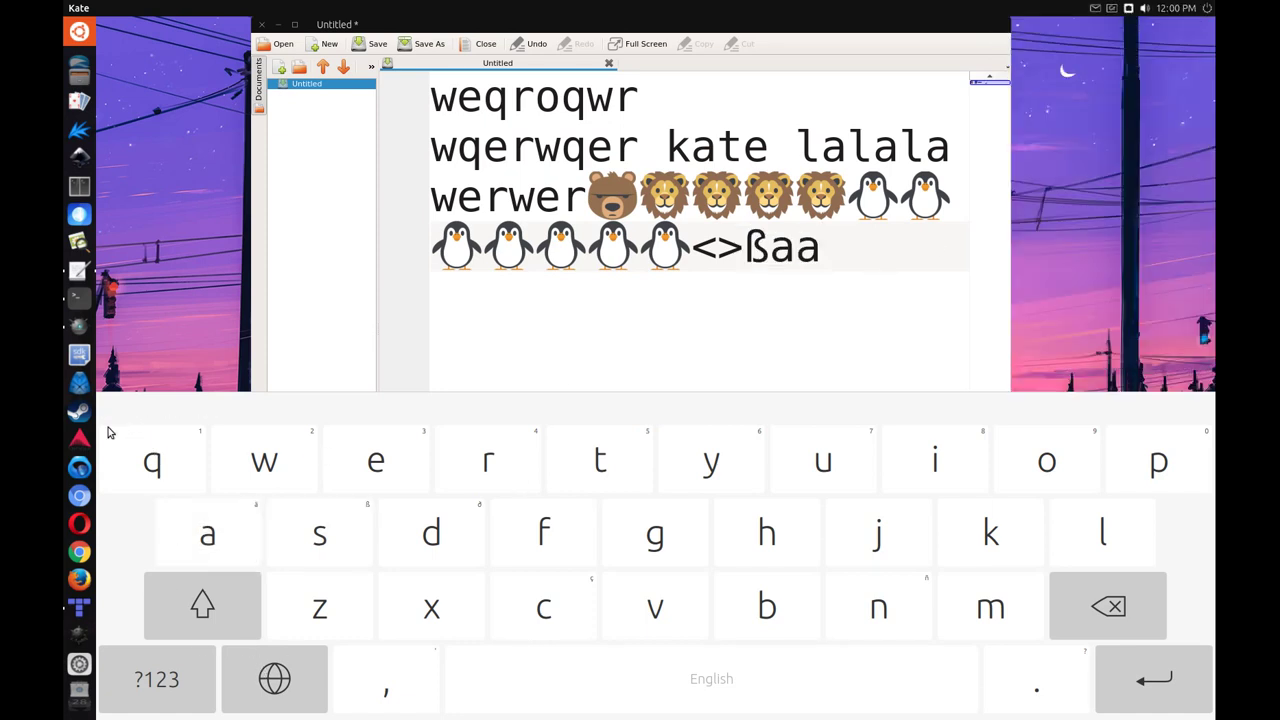
Look through the on-screen keyboard's symbol layouts, return to letters, and append a space and "5"
left_click(157, 679)
left_click(203, 607)
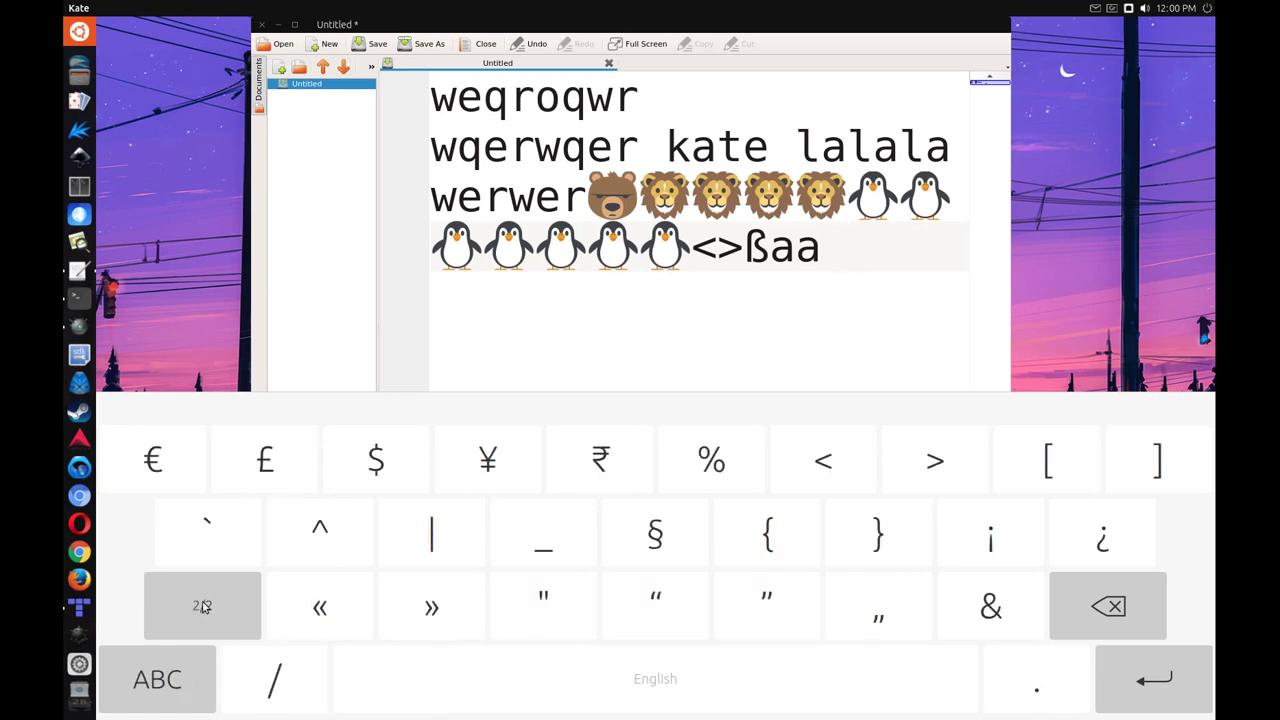
left_click(157, 679)
left_click(647, 474)
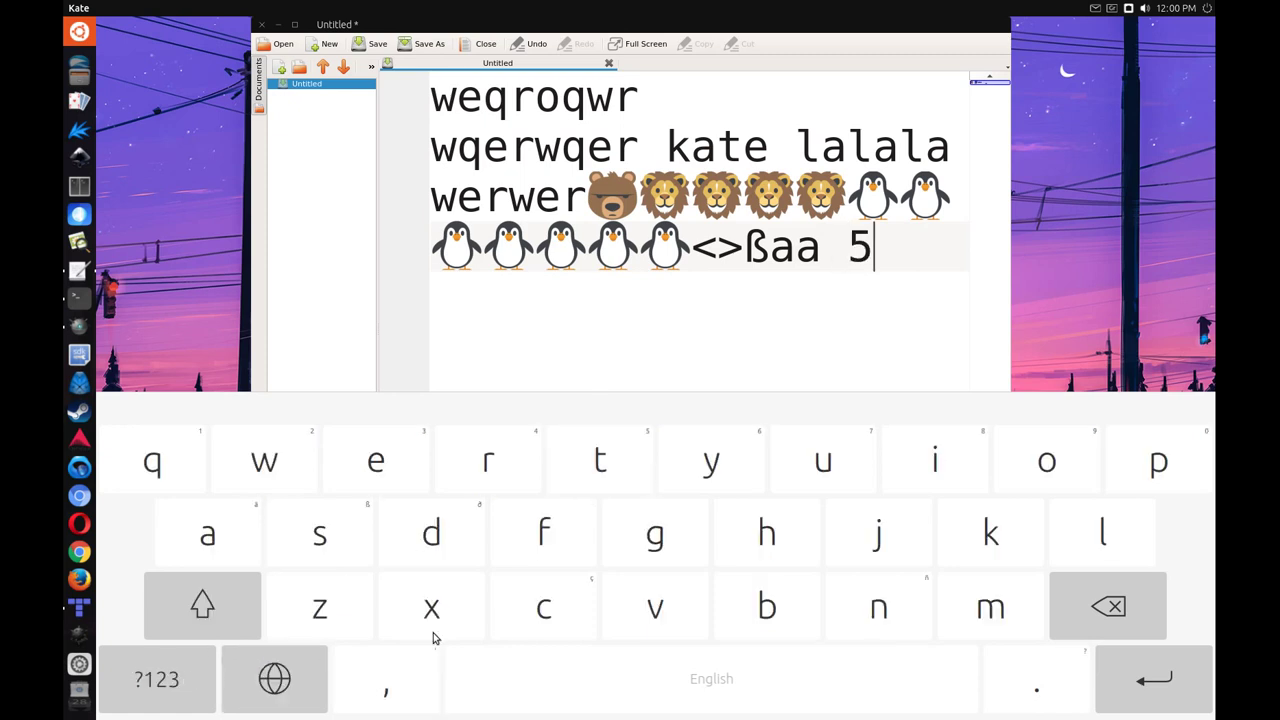
Set the input language back to English (US) and turn off the on-screen keyboard
left_click(1129, 8)
left_click(1021, 55)
left_click(1051, 192)
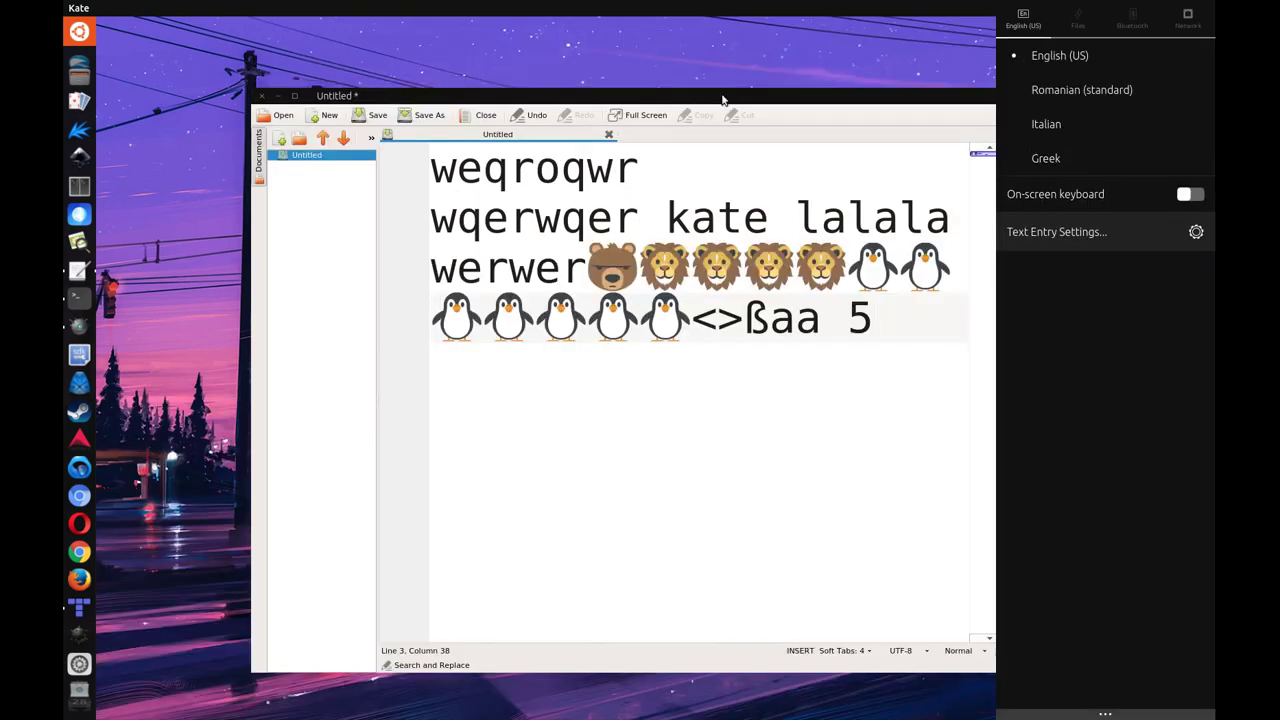
Move the Kate window and close it, and switch to KMines
left_click_drag(722, 98, 316, 63)
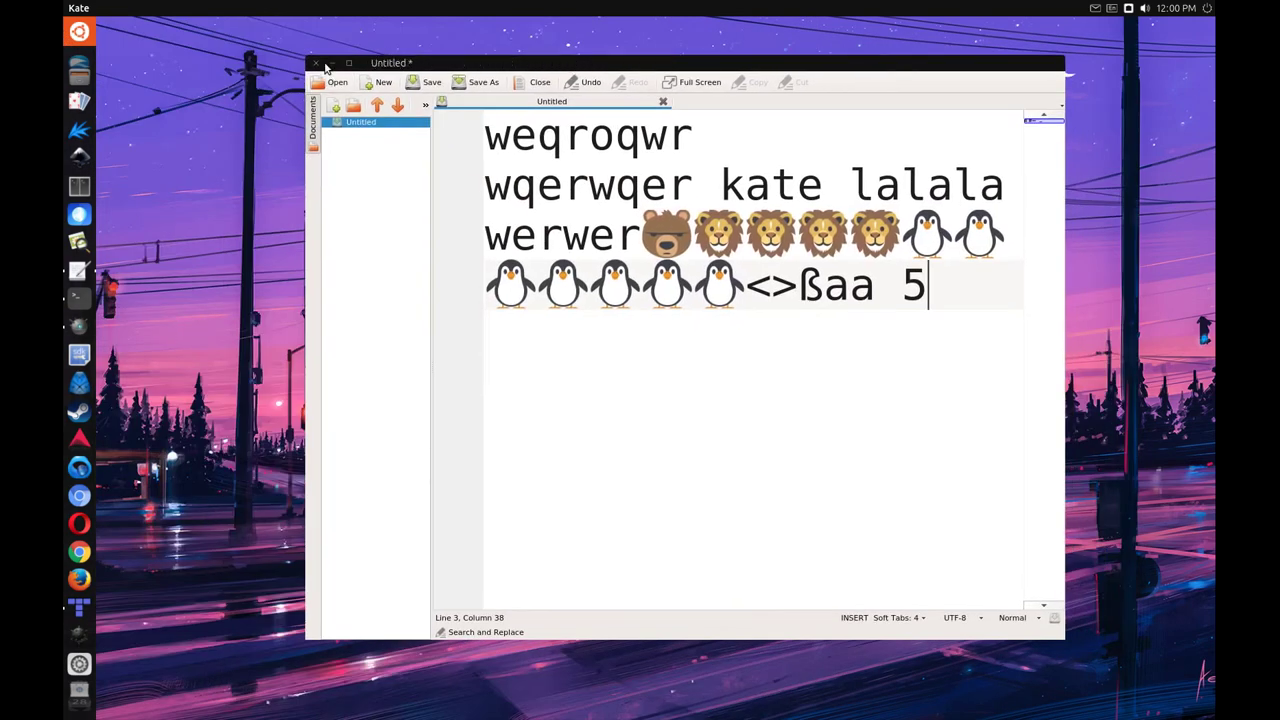
left_click(316, 63)
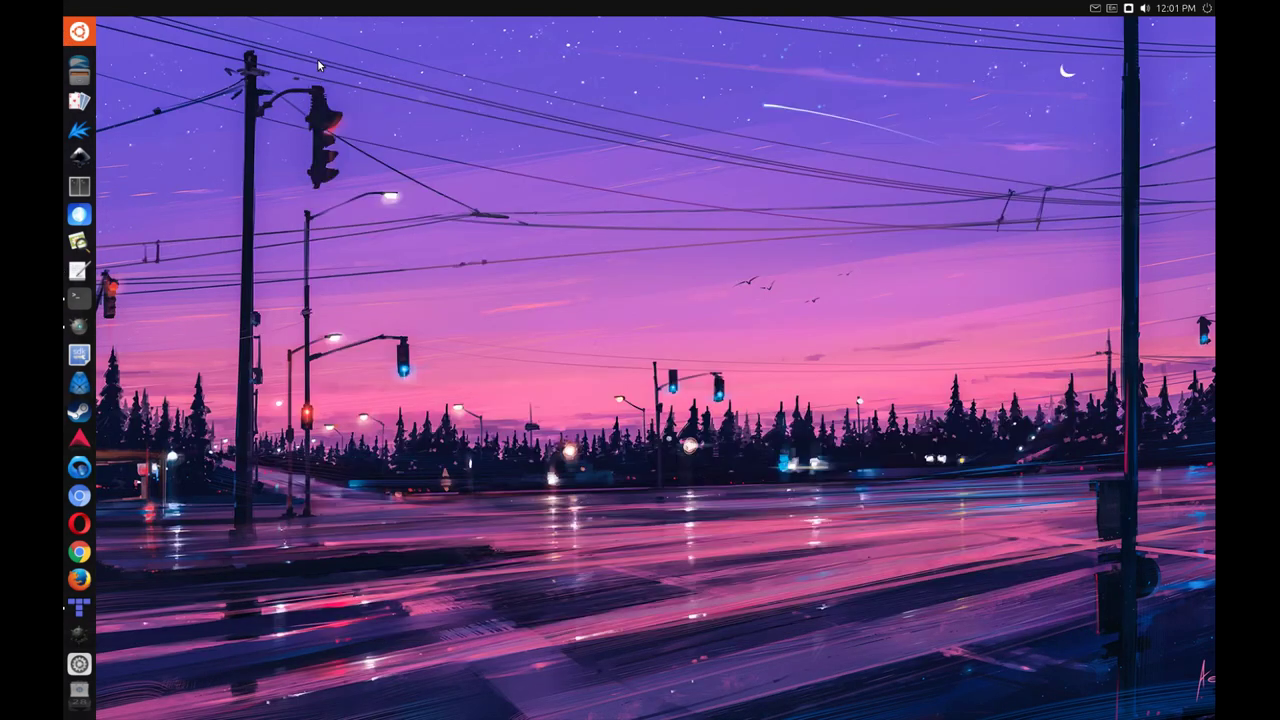
left_click(79, 328)
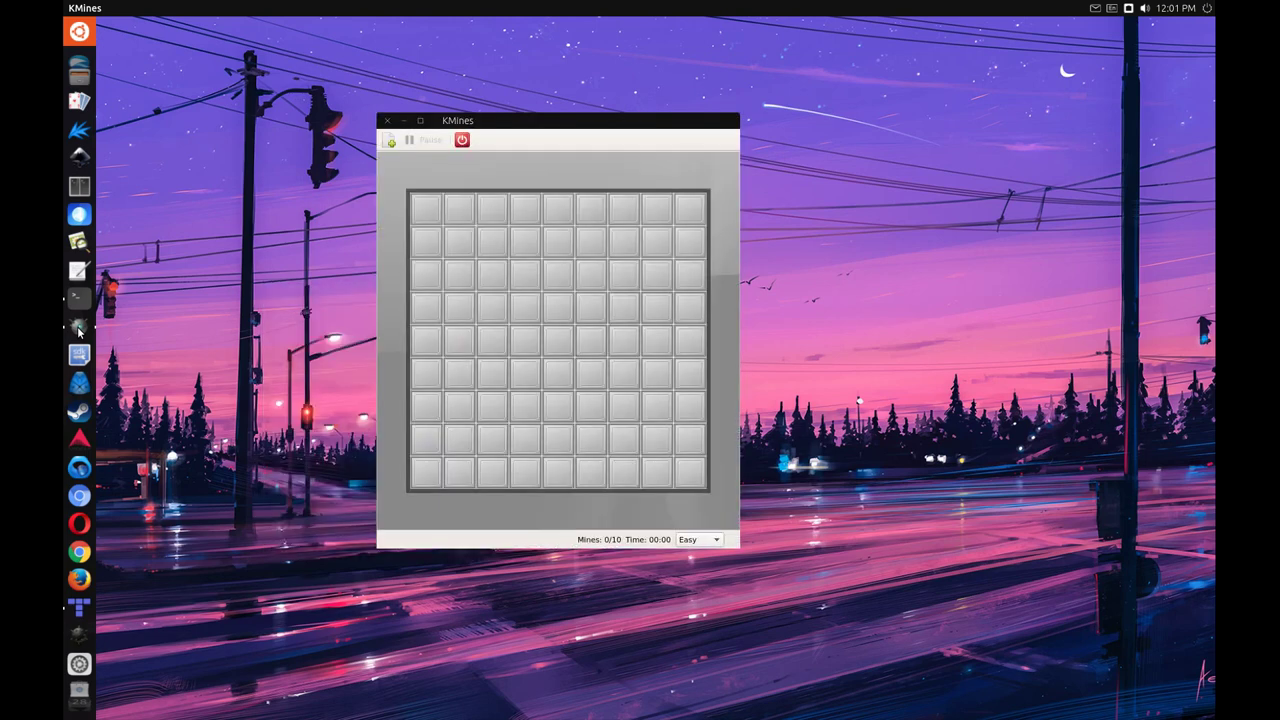
Play an Easy minesweeper round by uncovering cells, moving the game window and browsing its help, settings and game commands along the way
left_click(482, 280)
left_click_drag(514, 124, 558, 100)
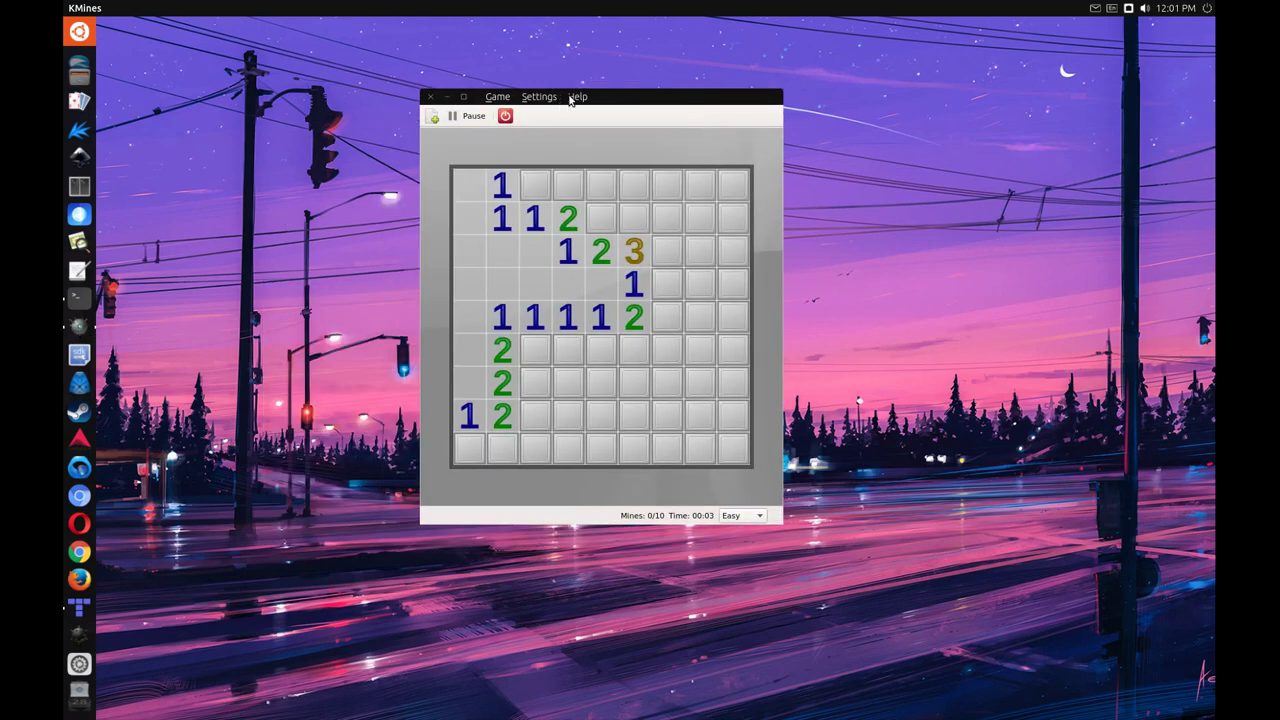
left_click(570, 97)
mouse_move(547, 98)
mouse_move(505, 96)
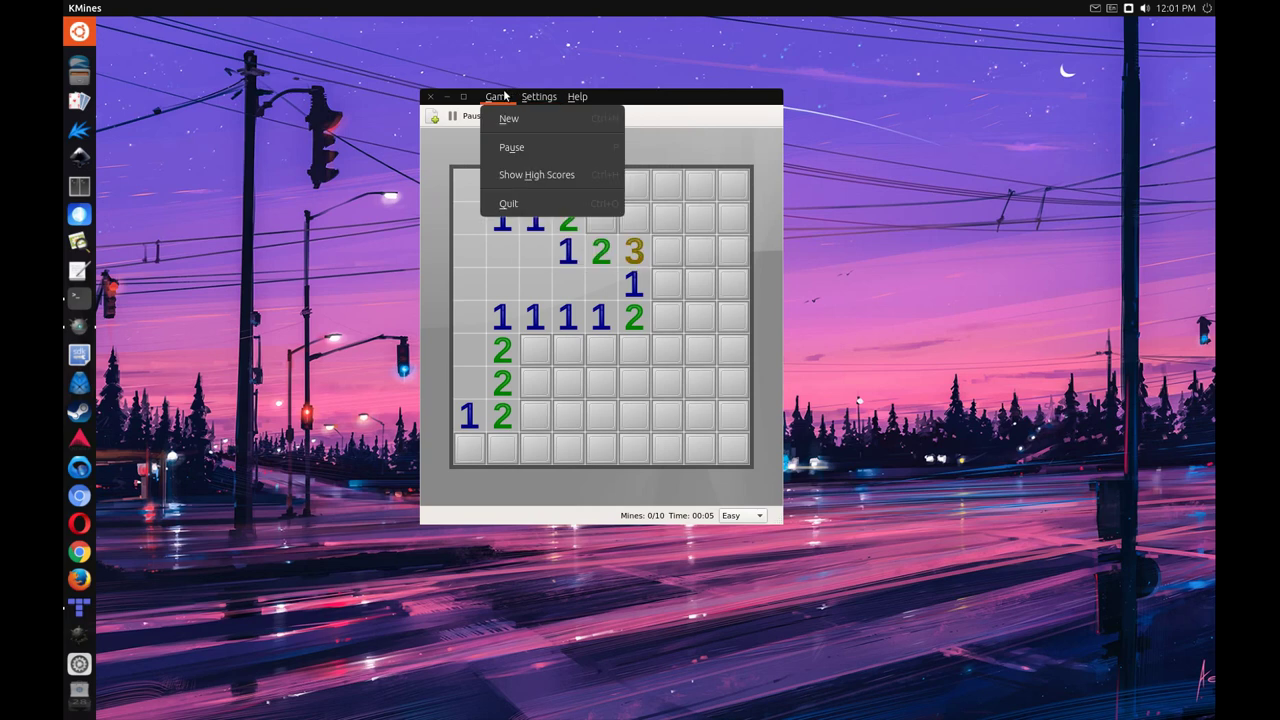
left_click(700, 360)
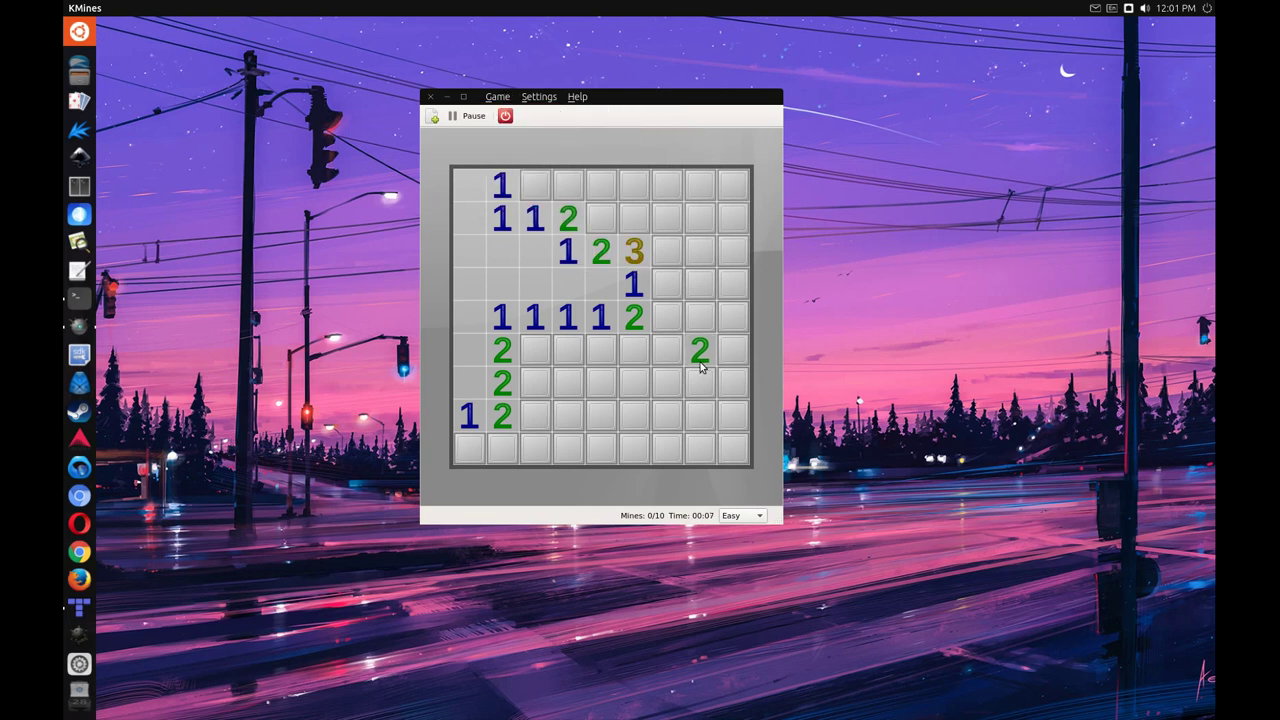
left_click(549, 352)
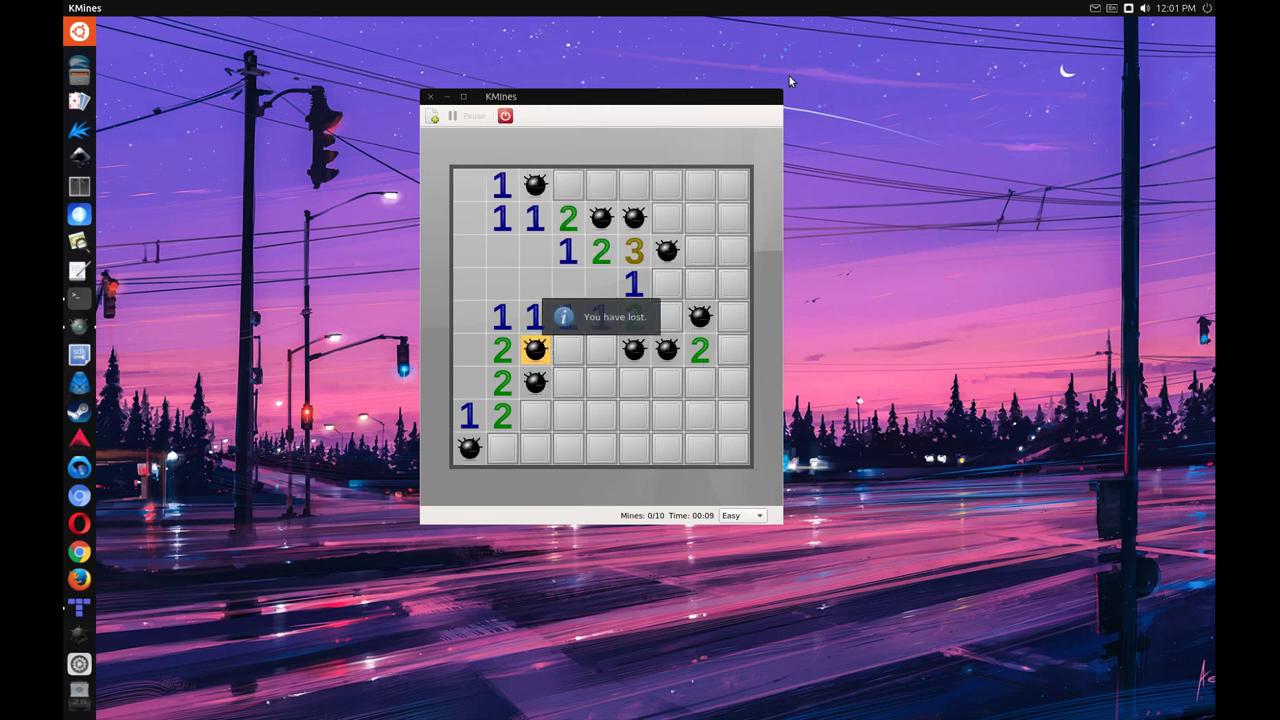
Enlarge the KMines window and place it against the launcher, and quit the game from its launcher shortcut
left_click_drag(781, 83, 1043, 66)
left_click_drag(594, 72, 97, 110)
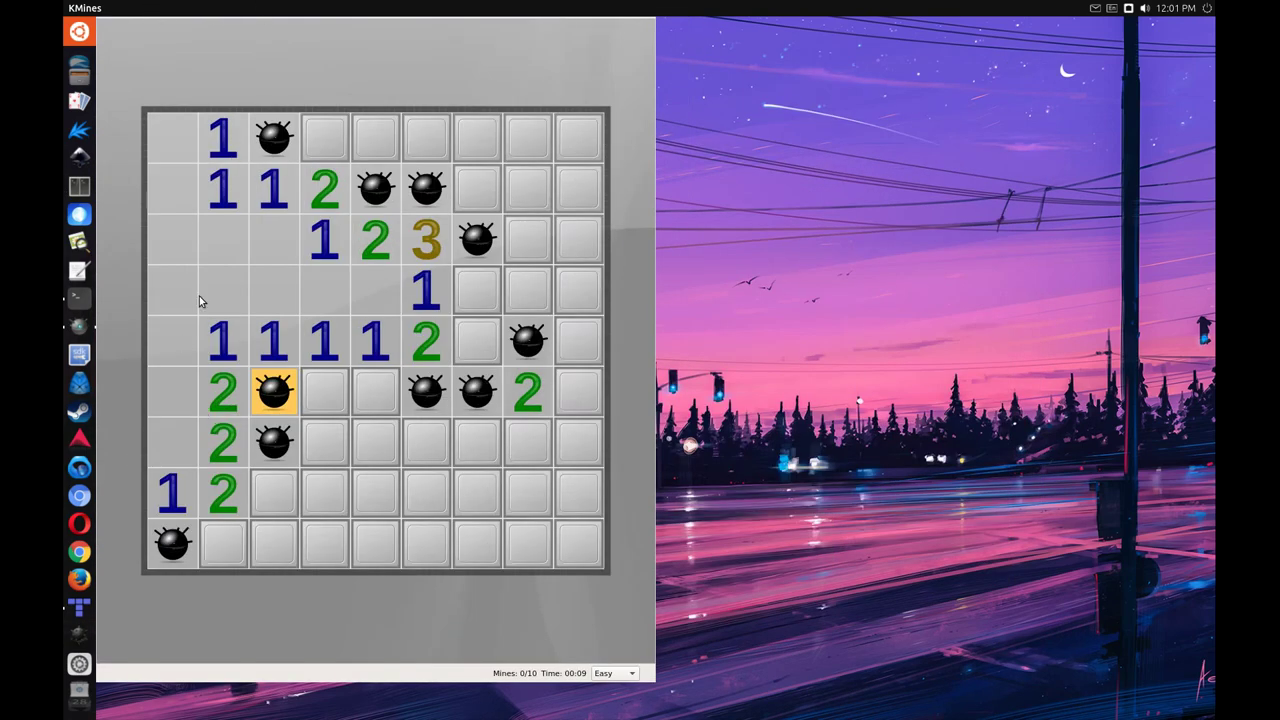
right_click(82, 327)
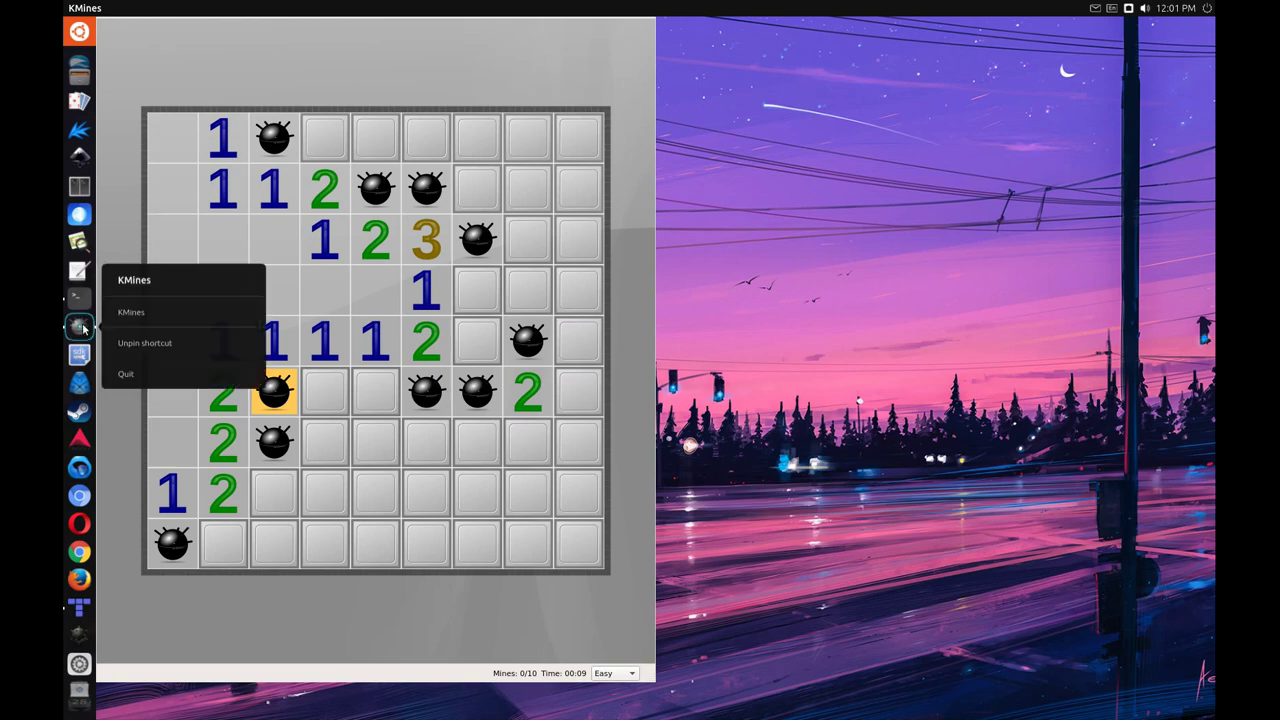
left_click(152, 373)
Switch to Tiled and create a new orthogonal map of 100 by 100 tiles with 32 px tiles
left_click(80, 608)
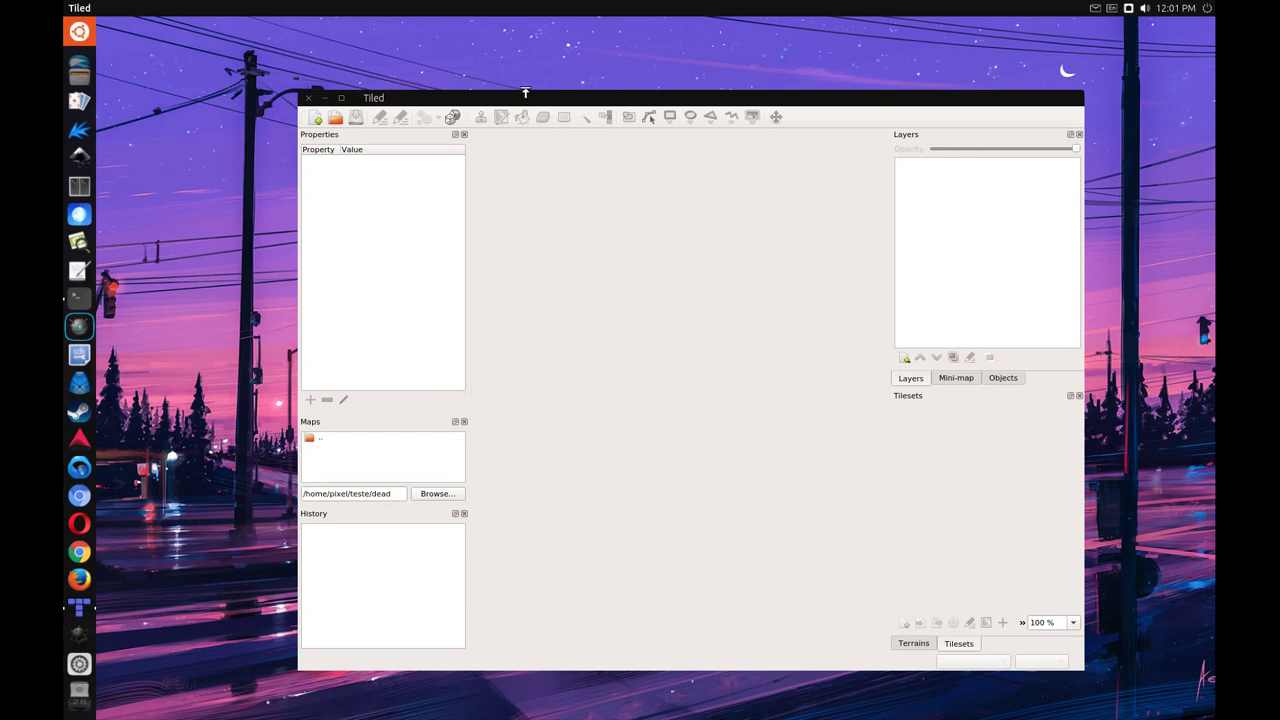
left_click(253, 100)
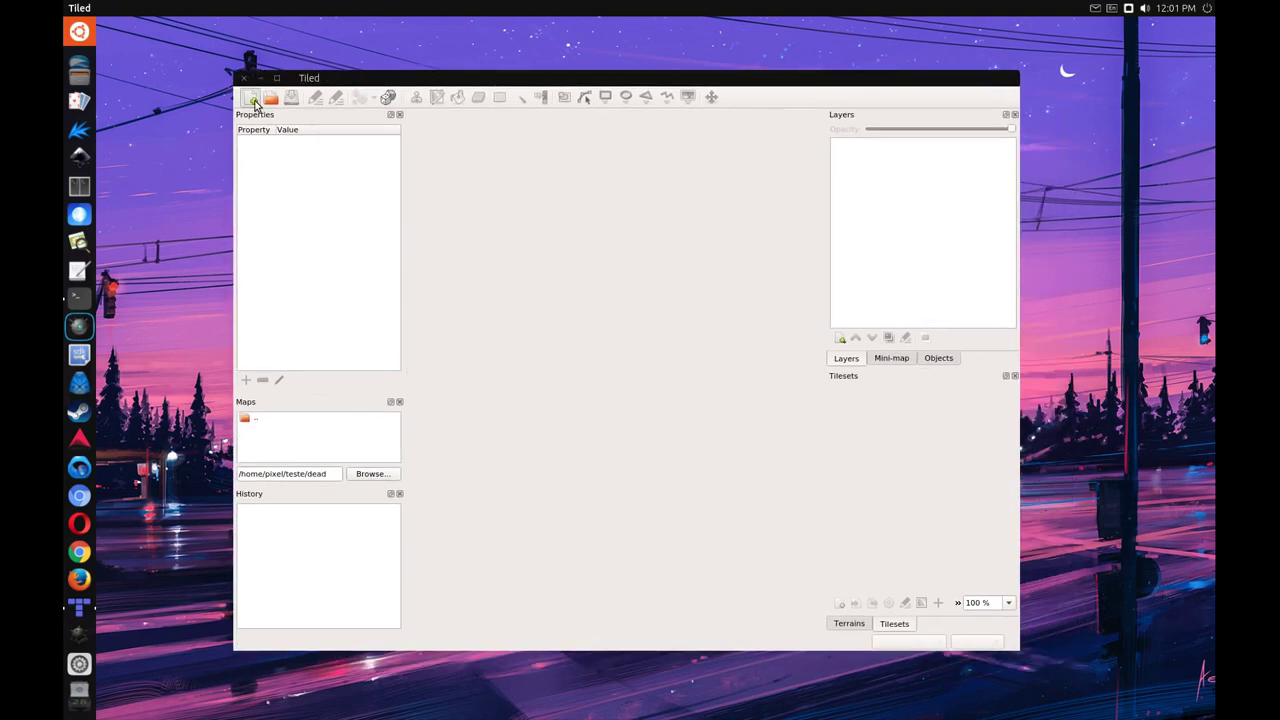
left_click(617, 421)
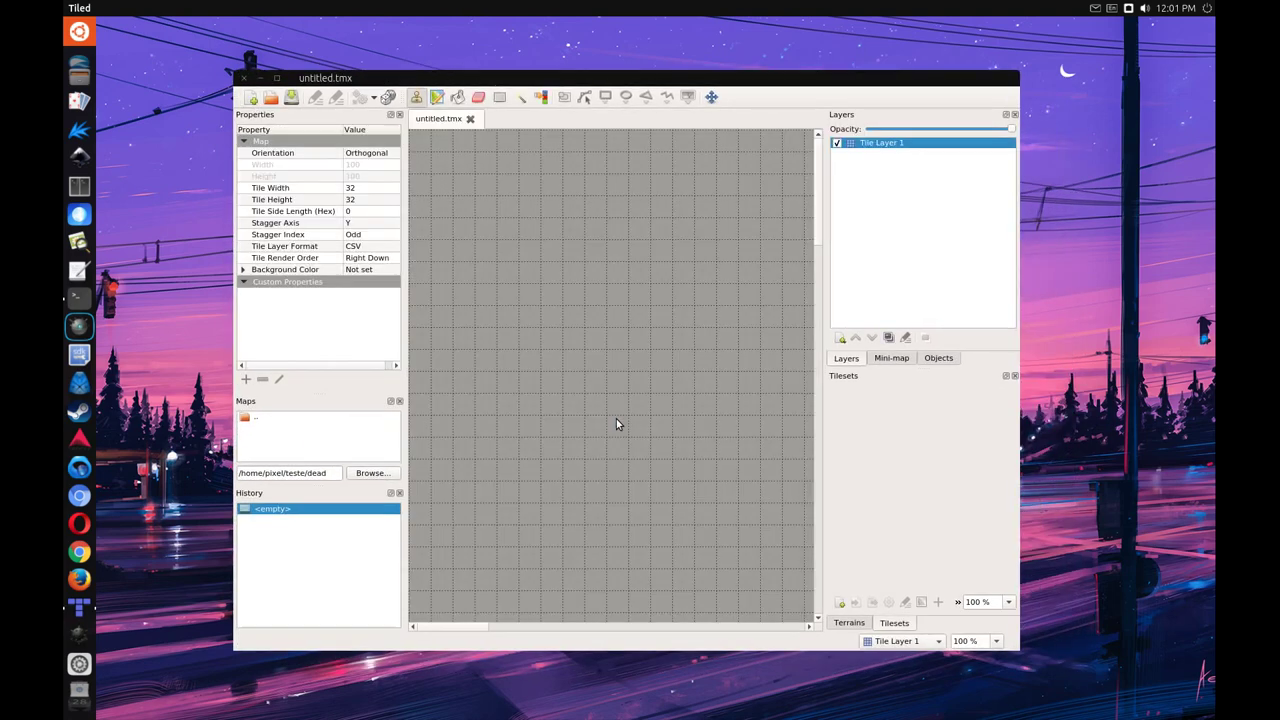
Maximize the Tiled window, restore it, and move it to the middle of the desktop
double_click(636, 79)
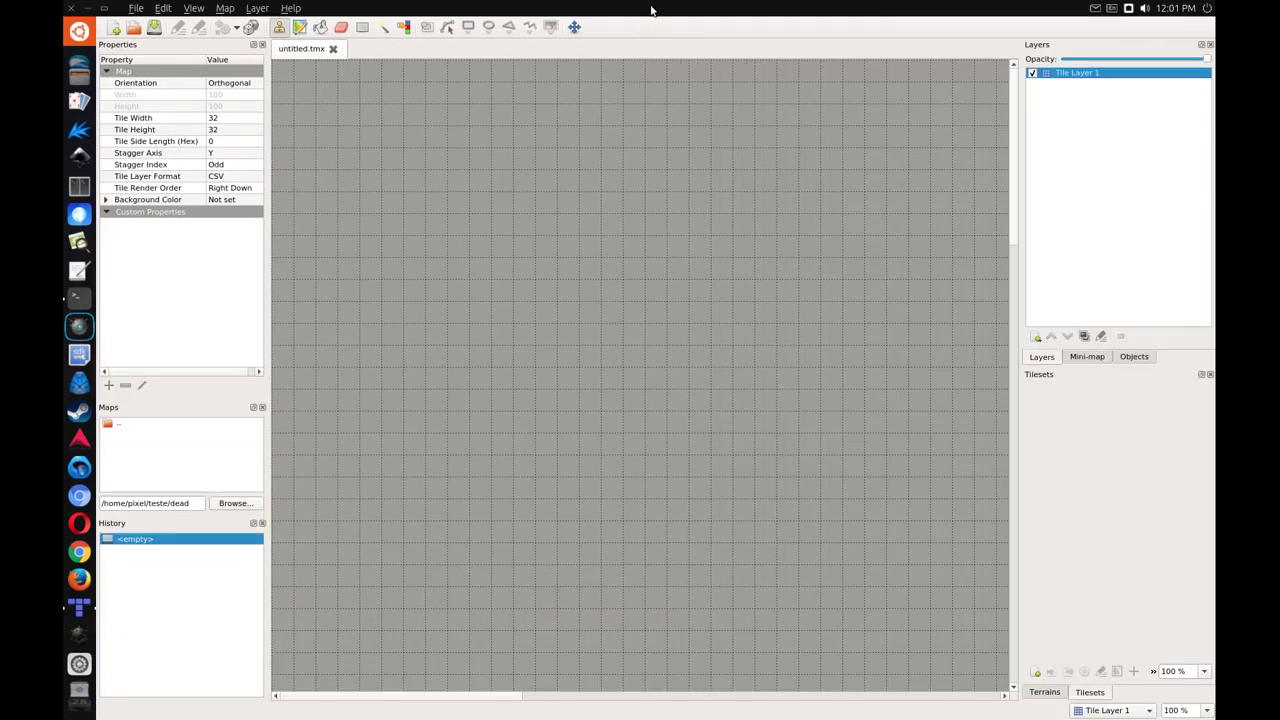
double_click(651, 8)
left_click_drag(596, 39, 733, 74)
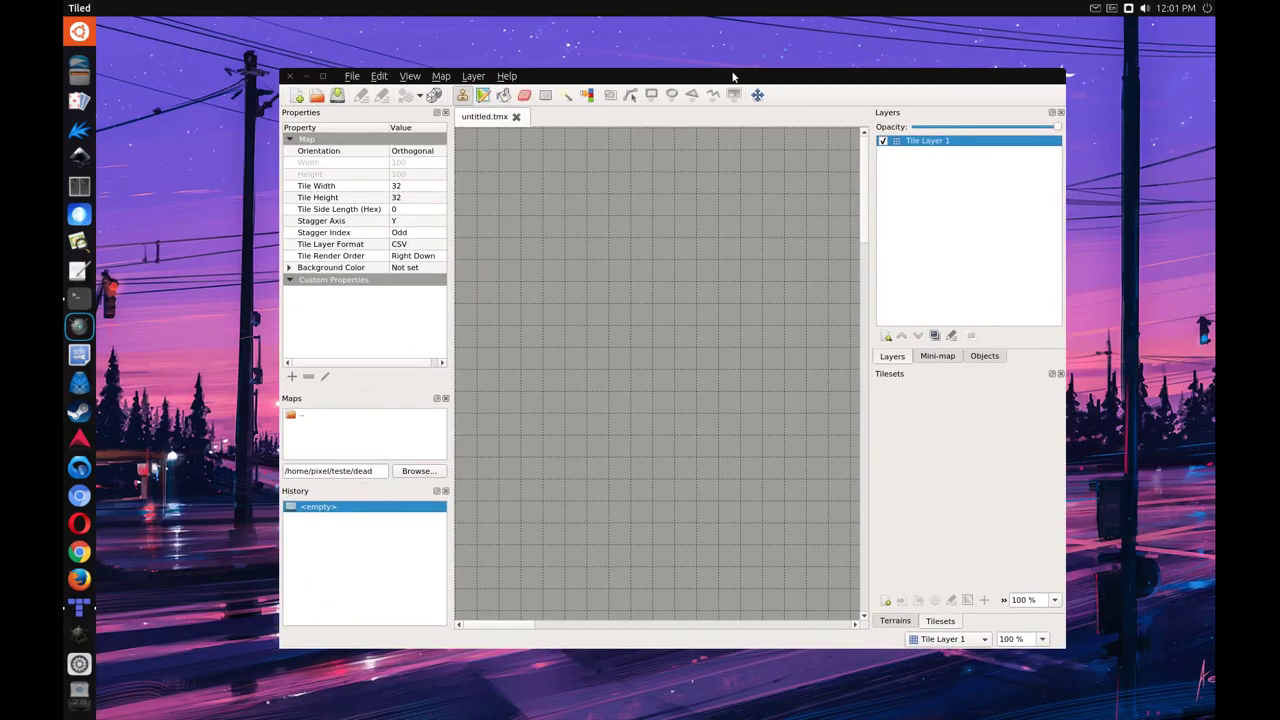
Add a tileset with 32 px tiles from the bobsmade wallpaper JPG in Pictures, moving the dialogs and main window around meanwhile
left_click(887, 601)
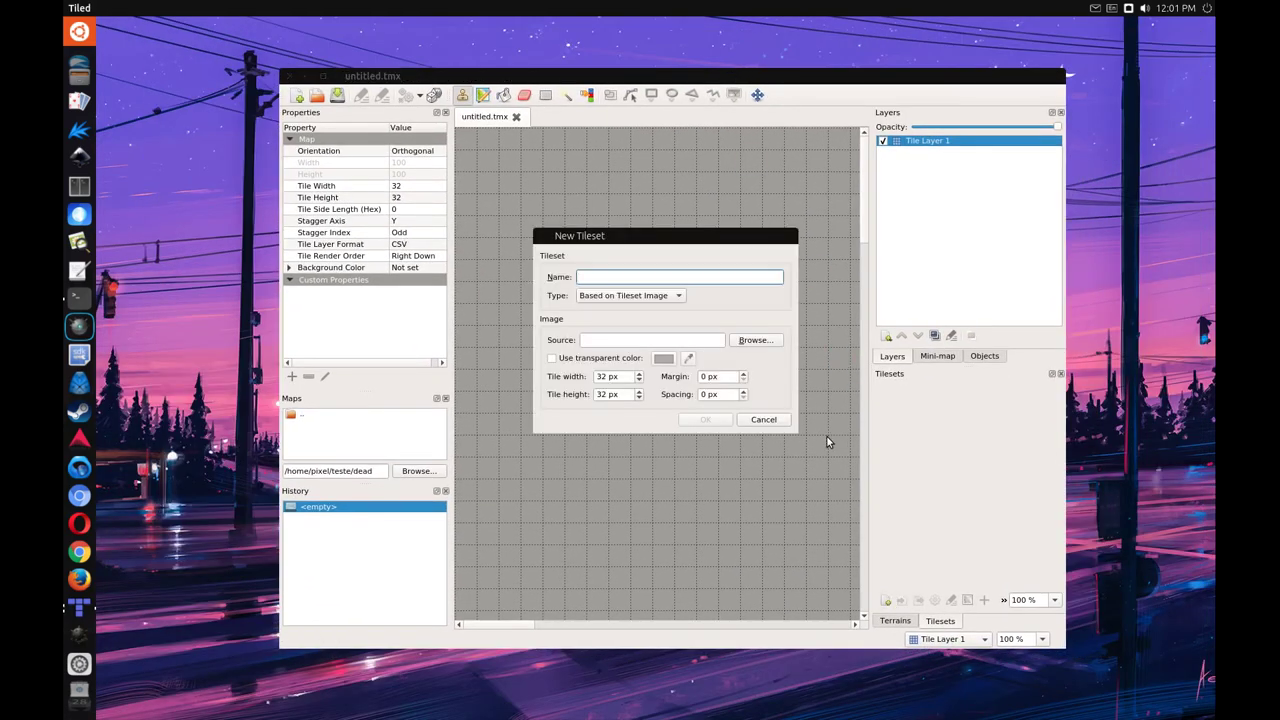
left_click(755, 340)
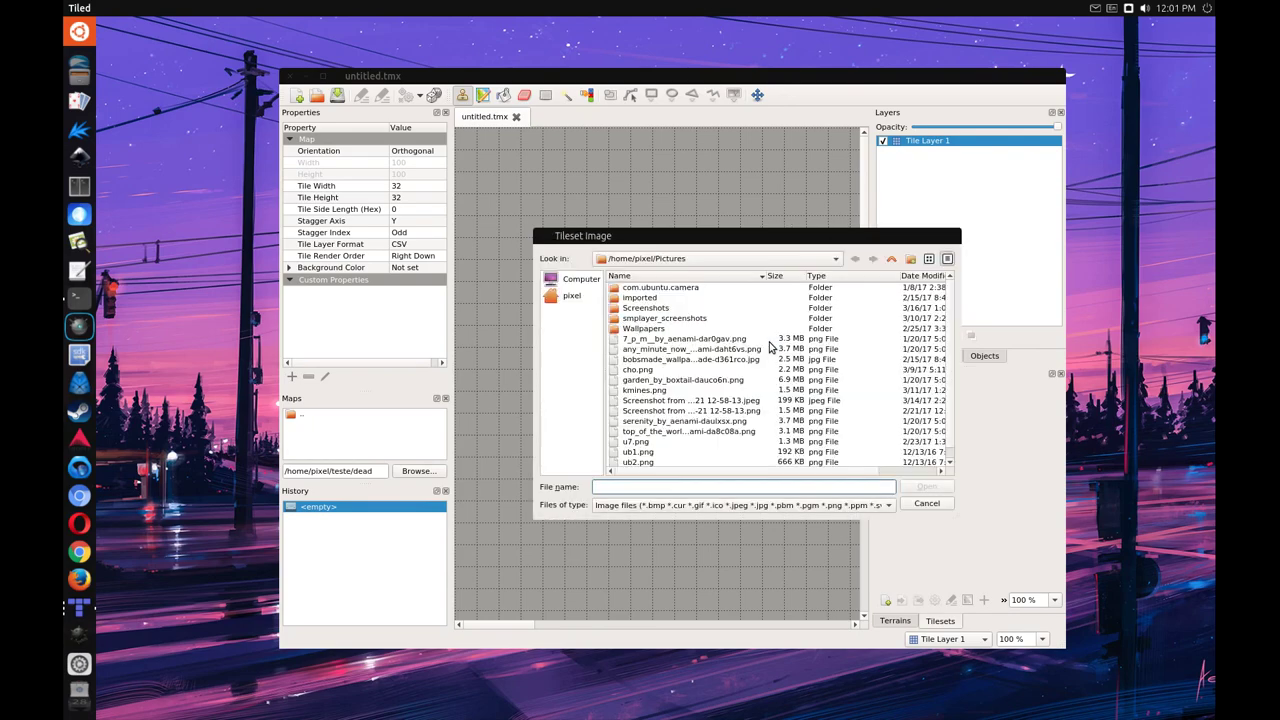
left_click_drag(703, 235, 837, 263)
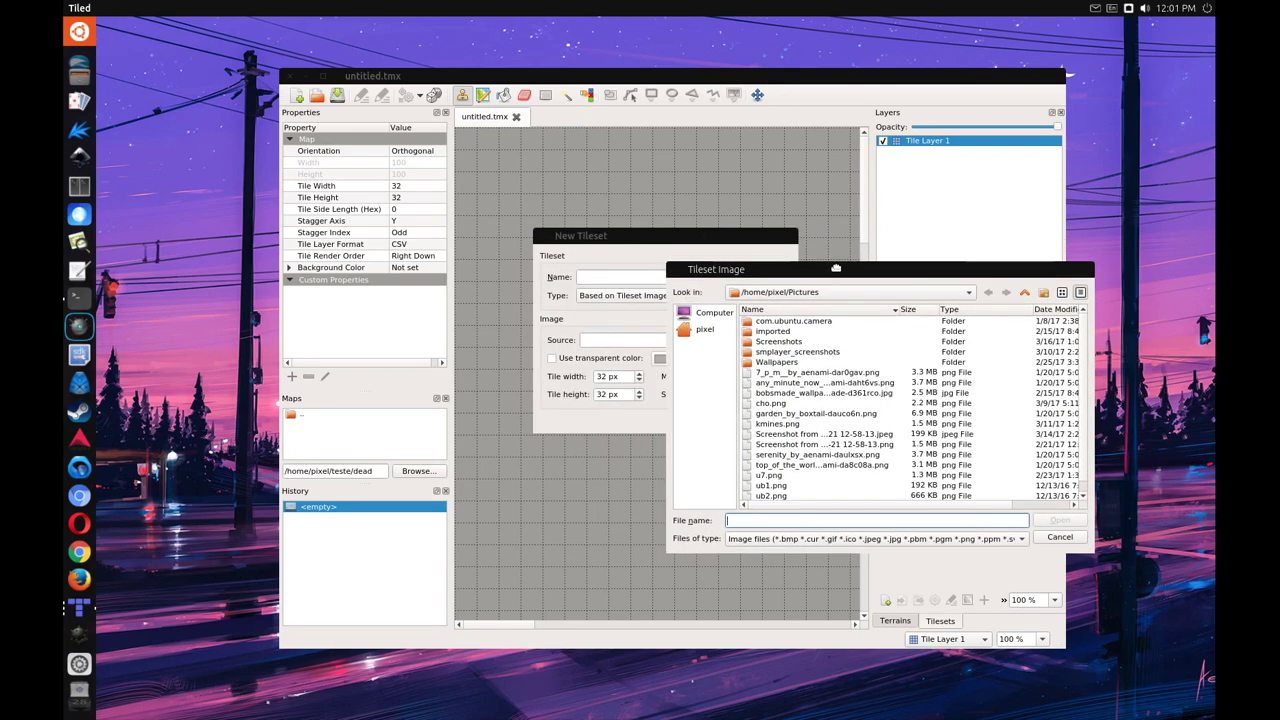
left_click_drag(729, 234, 632, 203)
left_click_drag(648, 90, 618, 120)
double_click(661, 393)
left_click(578, 418)
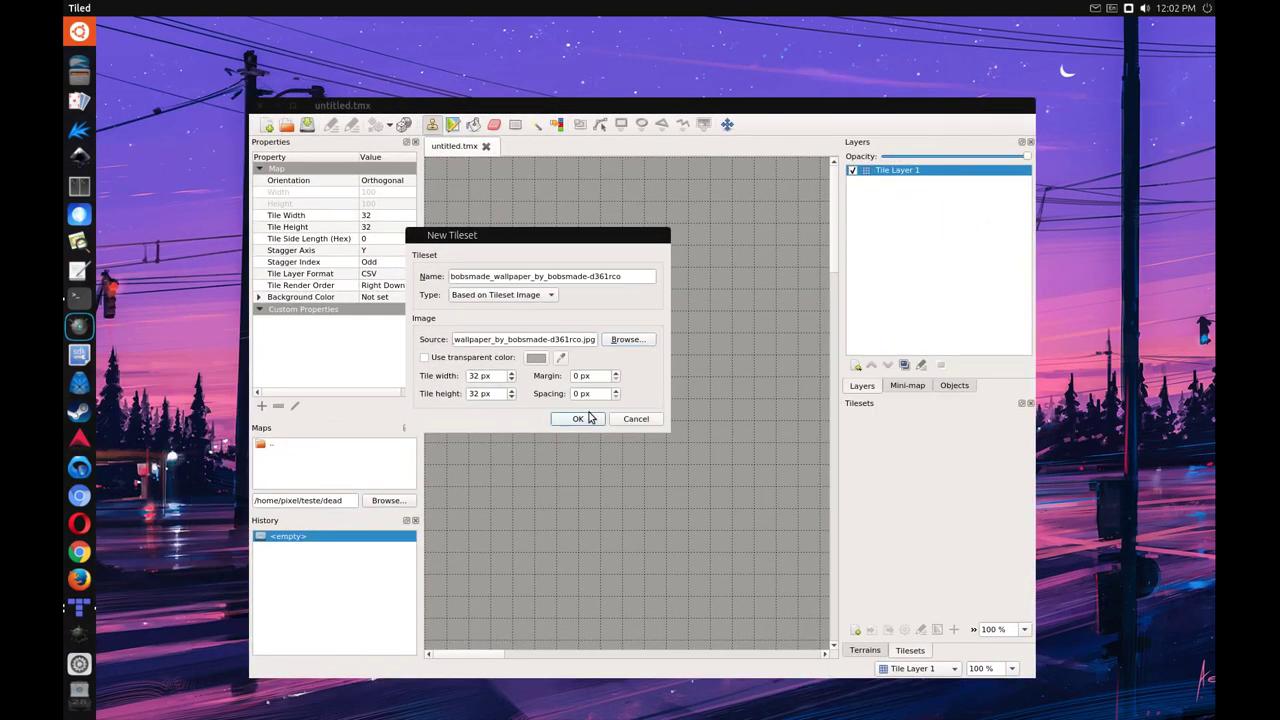
Select a block of four by three tiles in the tileset and stamp it twice diagonally on the map
scroll(934, 520, "down", 3)
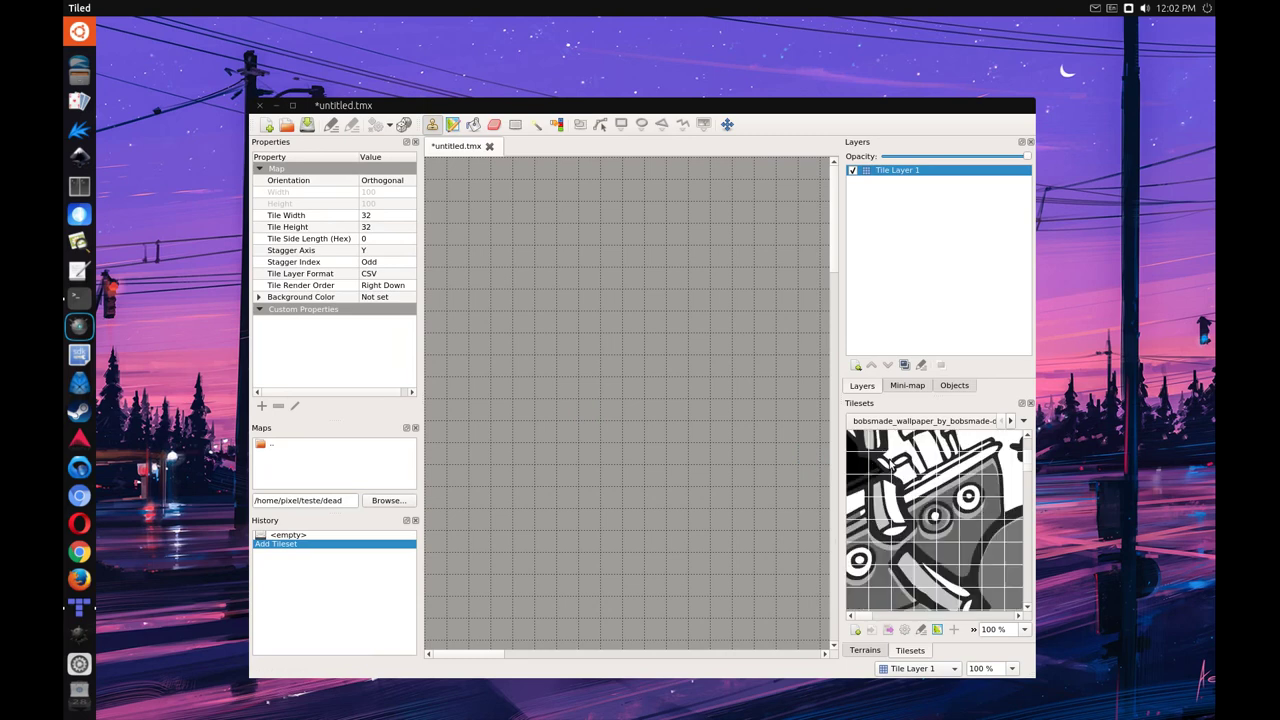
left_click_drag(871, 455, 957, 517)
left_click(566, 281)
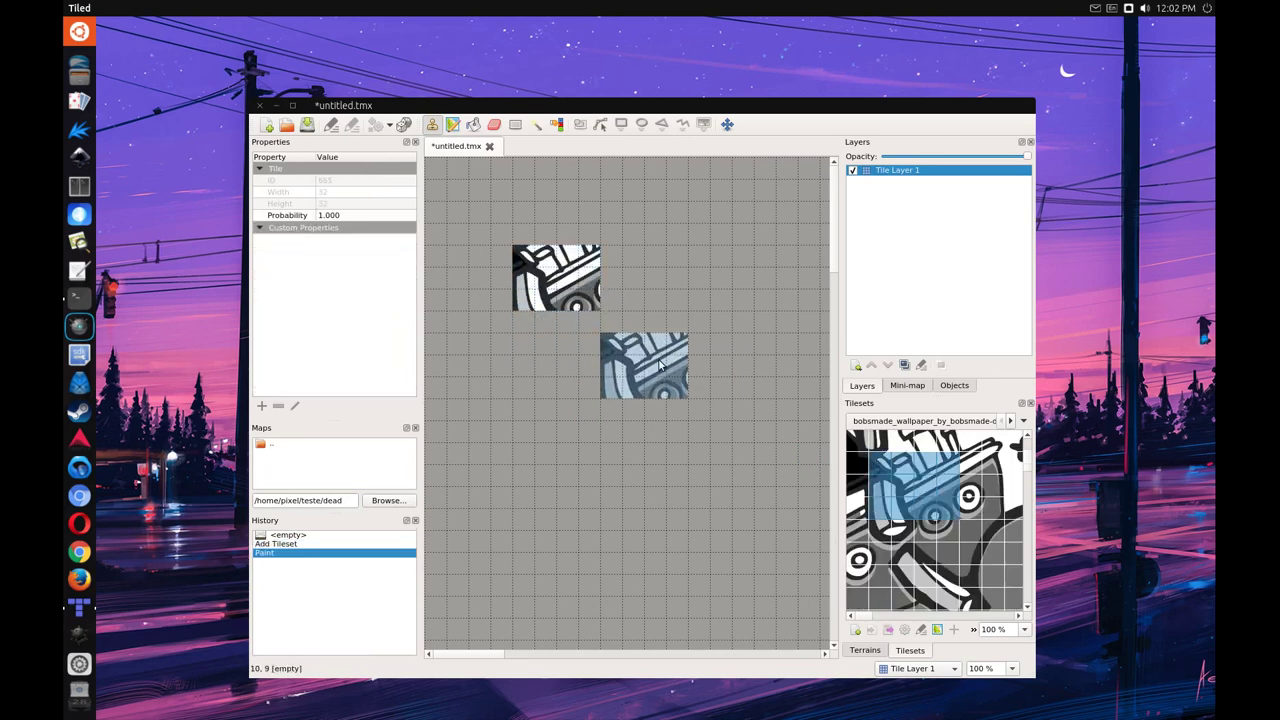
left_click(655, 340)
Paint an area below the stamped blocks with a three-tile strip from the tileset, and narrow the Properties area
left_click_drag(923, 531, 967, 533)
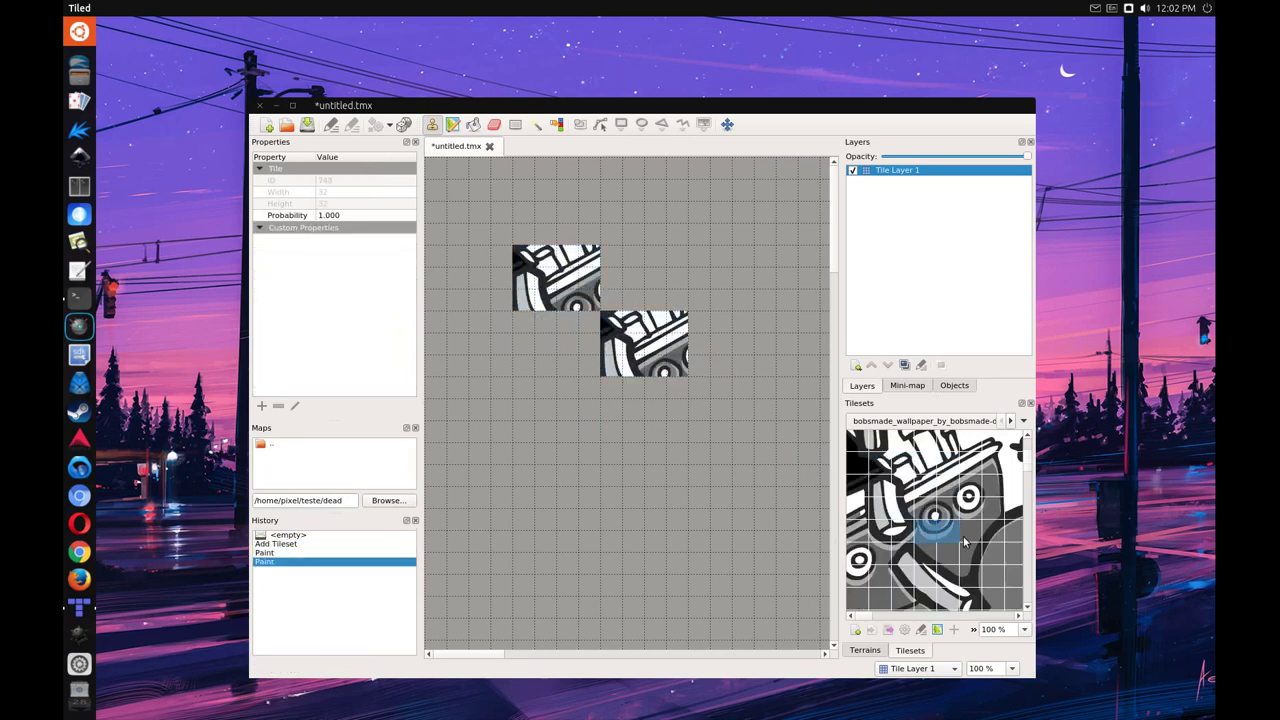
mouse_move(520, 408)
left_mouse_down()
mouse_move(590, 510)
mouse_move(660, 440)
mouse_move(655, 470)
left_mouse_up()
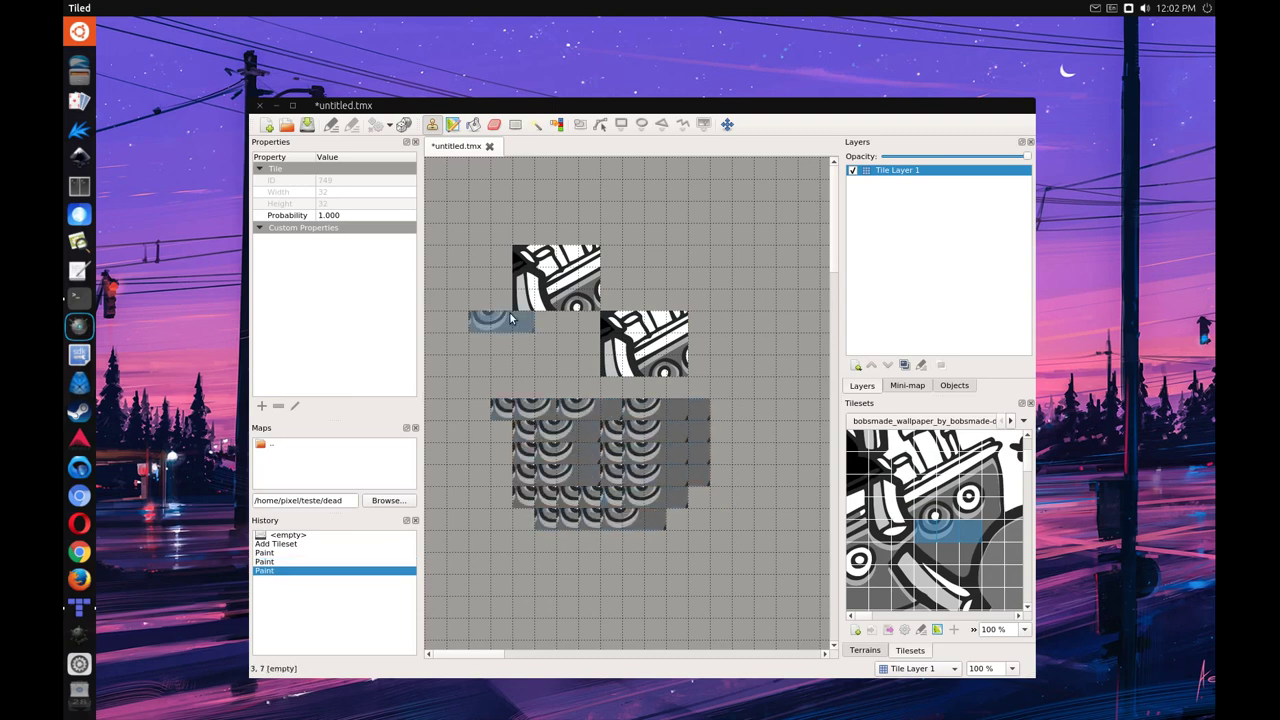
left_click_drag(421, 255, 380, 250)
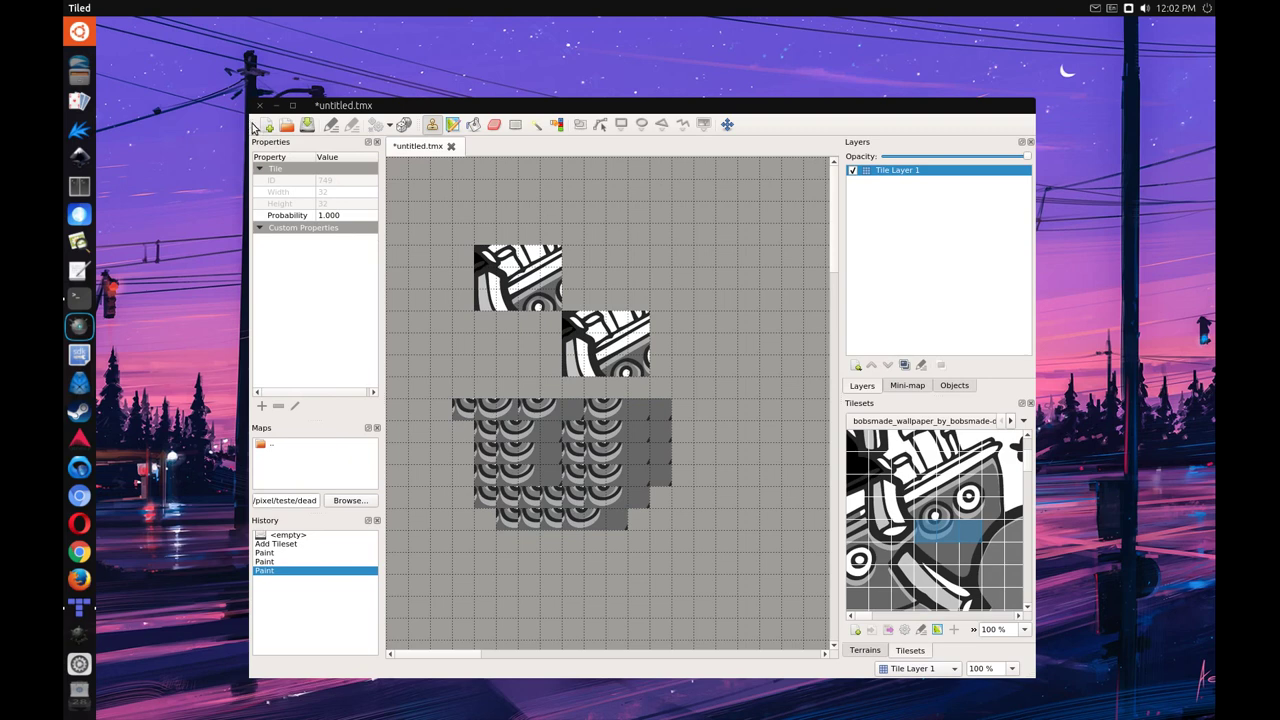
Dock the file toolbar vertically beside the Properties area, check an entry in Help, and close Tiled
left_click_drag(255, 125, 262, 168)
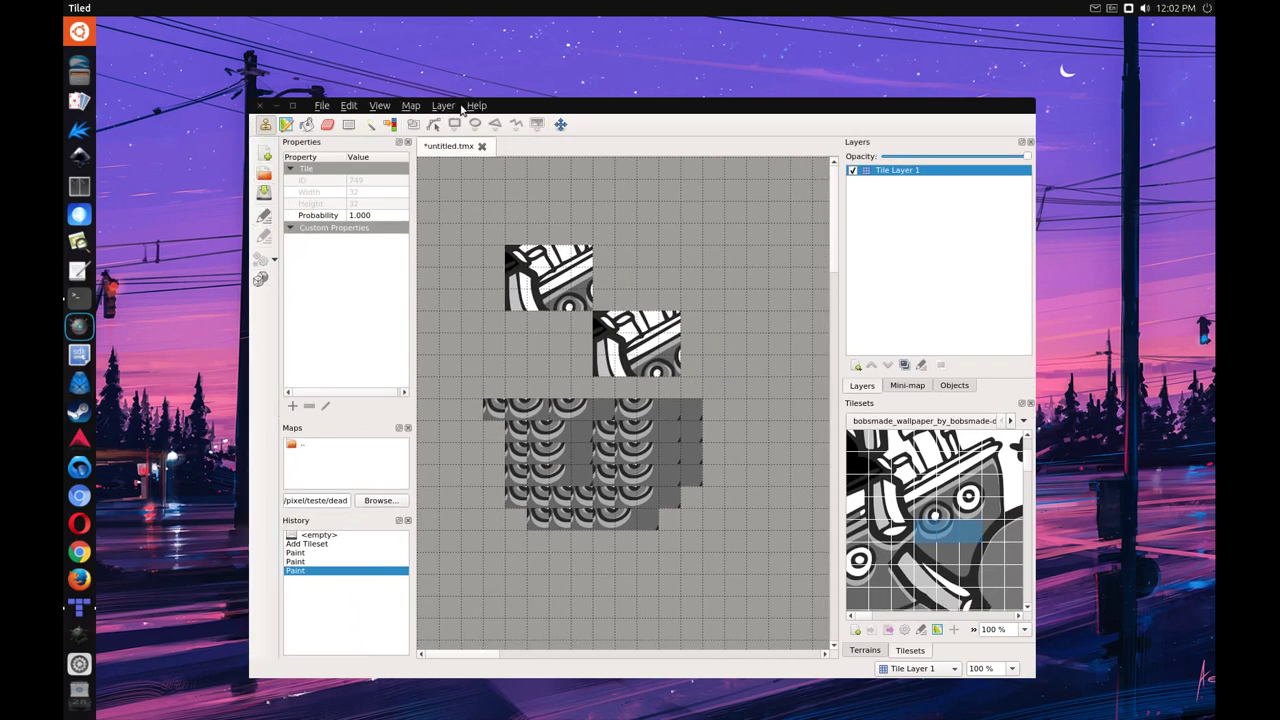
left_click(476, 106)
left_click(510, 185)
left_click(750, 516)
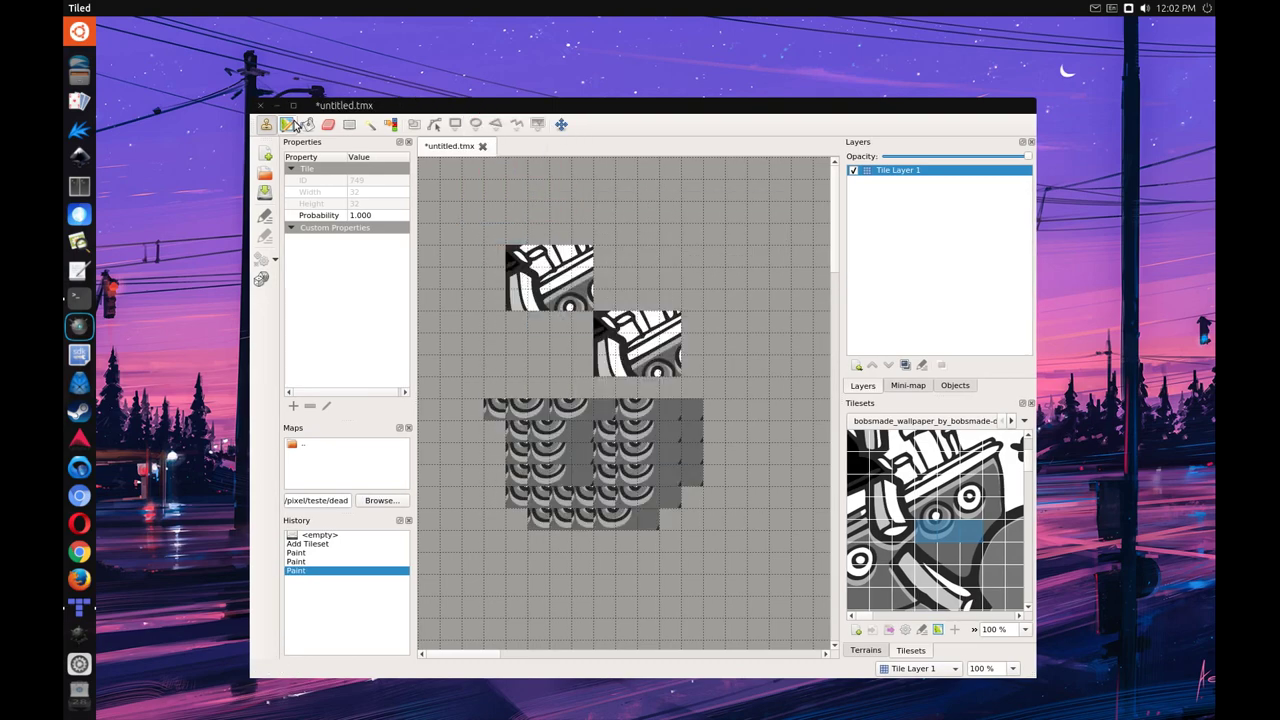
left_click(258, 108)
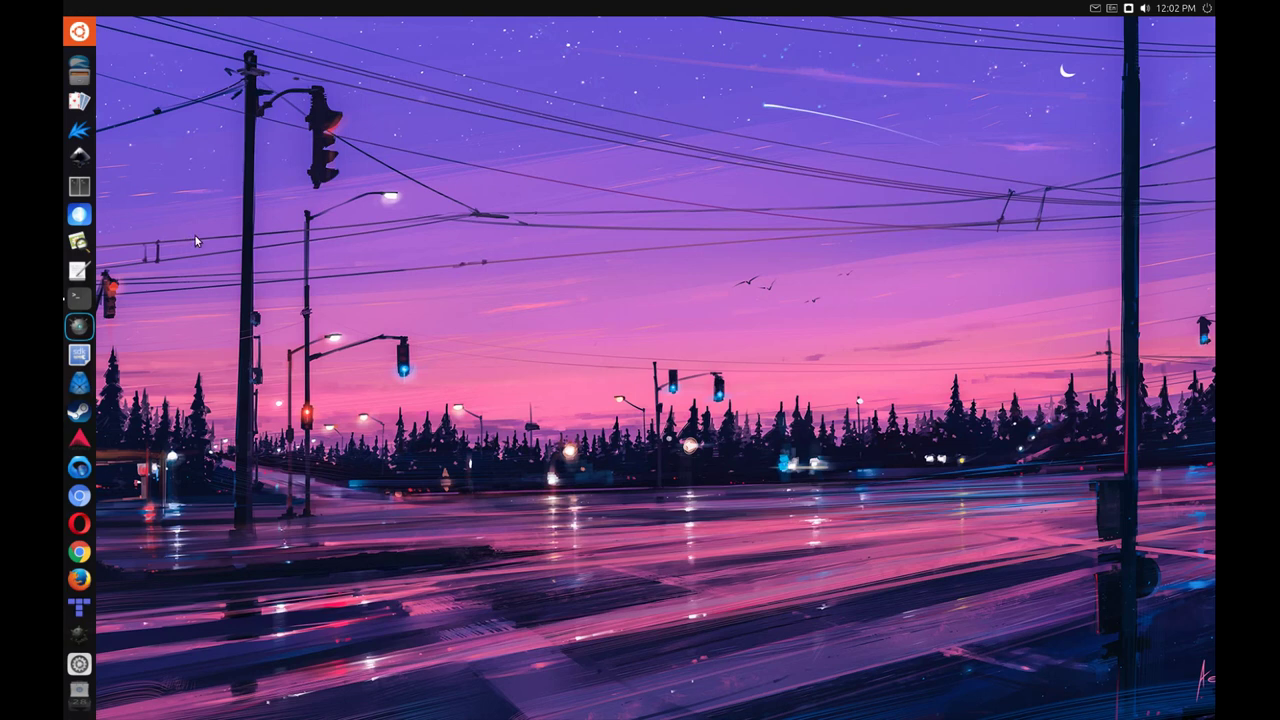
Open the Ubuntu web browser and look through the applications in the launcher while it loads
left_click(80, 214)
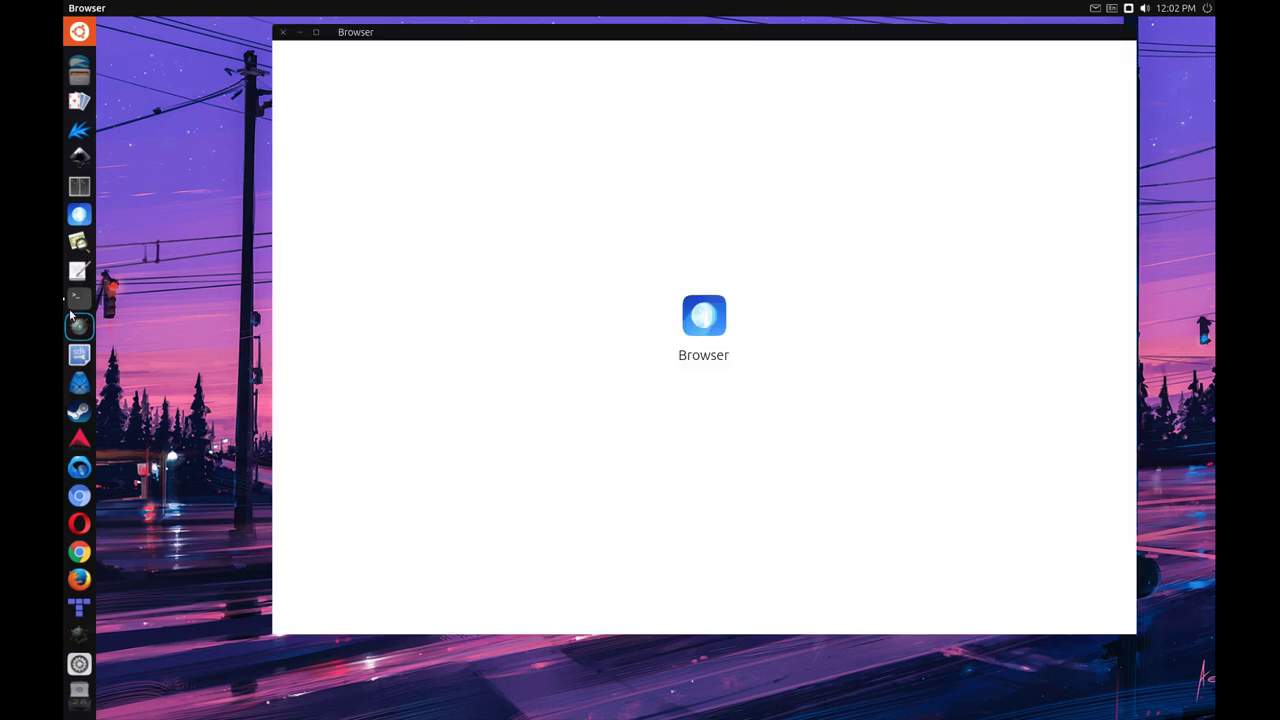
scroll(79, 330, "down", 5)
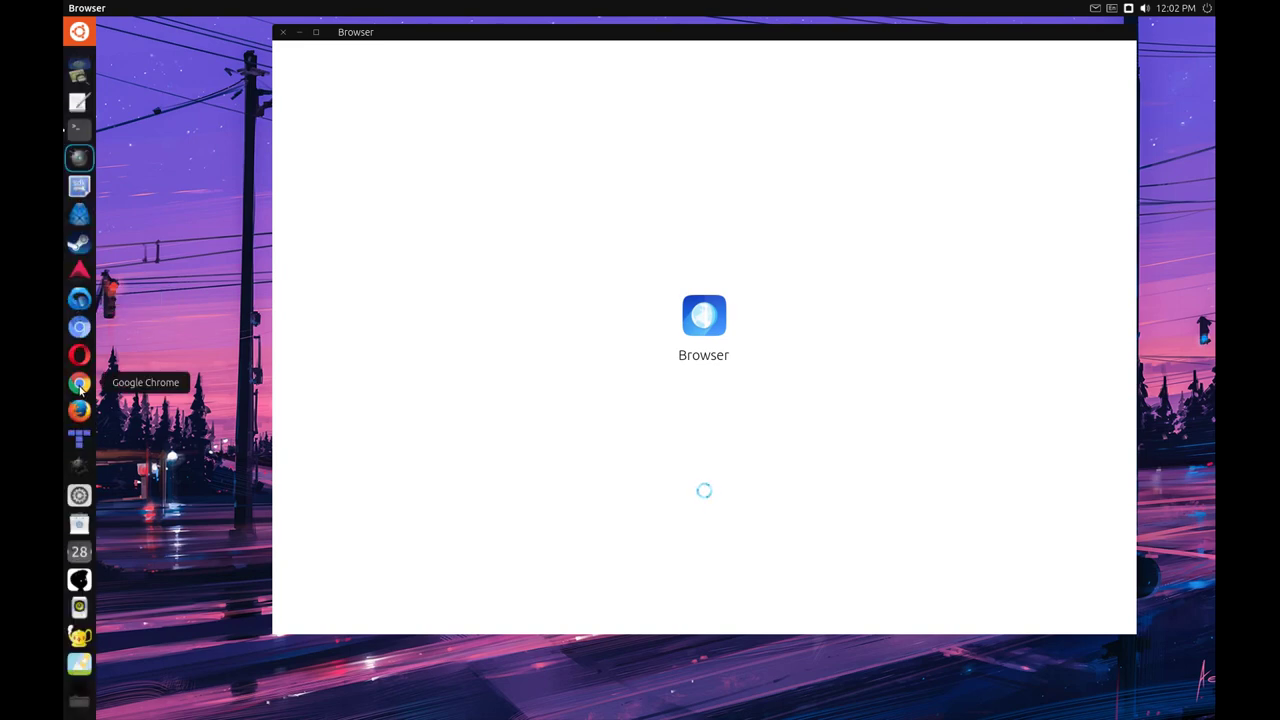
scroll(80, 440, "down", 5)
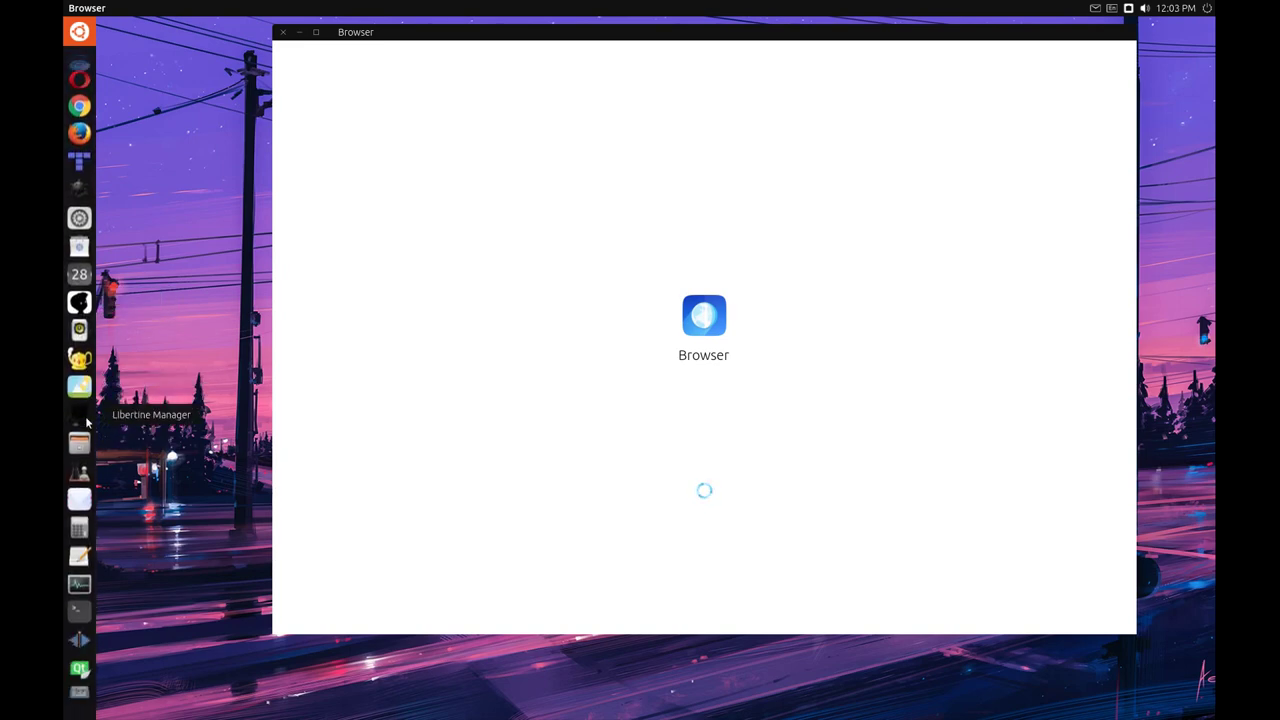
scroll(80, 220, "up", 8)
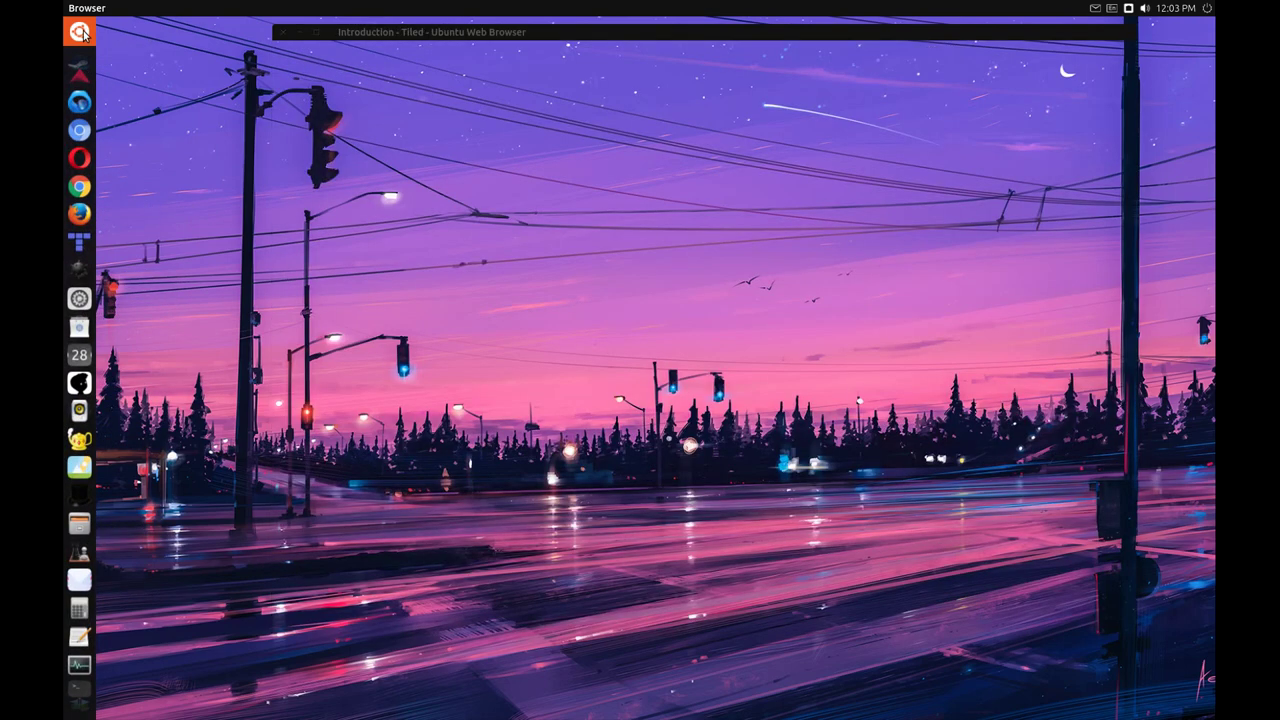
scroll(85, 70, "up", 5)
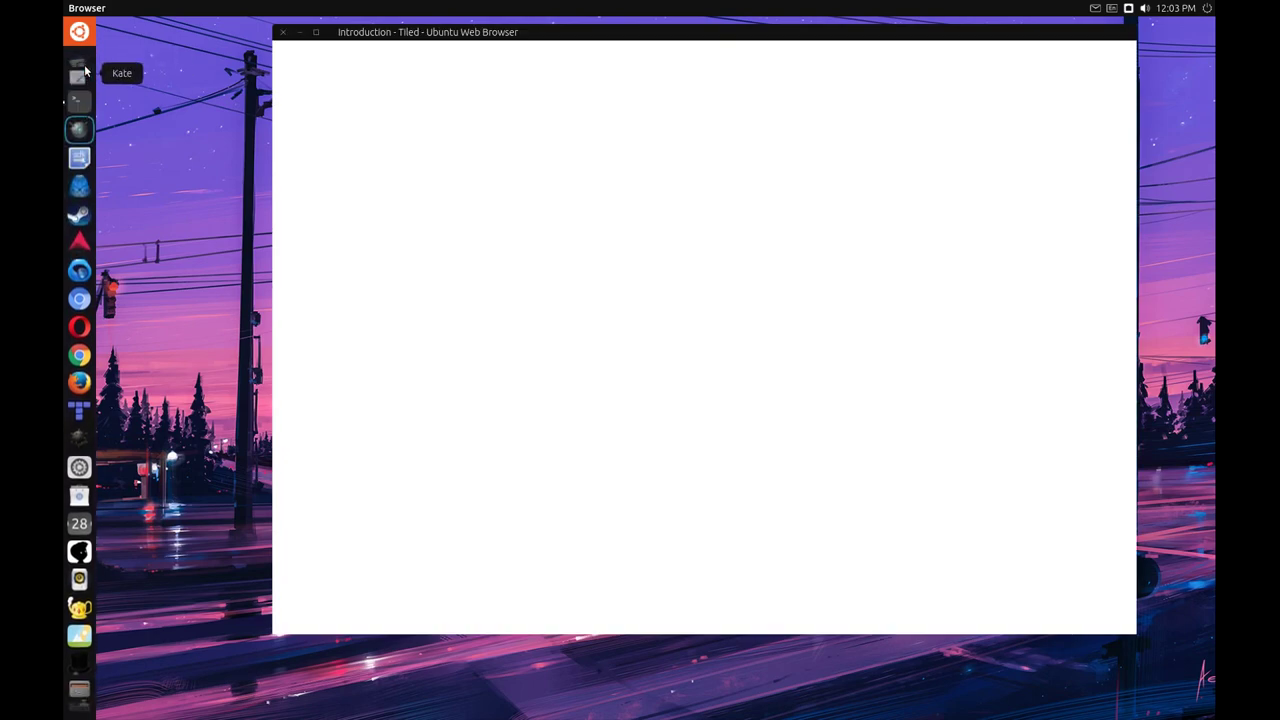
scroll(85, 70, "up", 3)
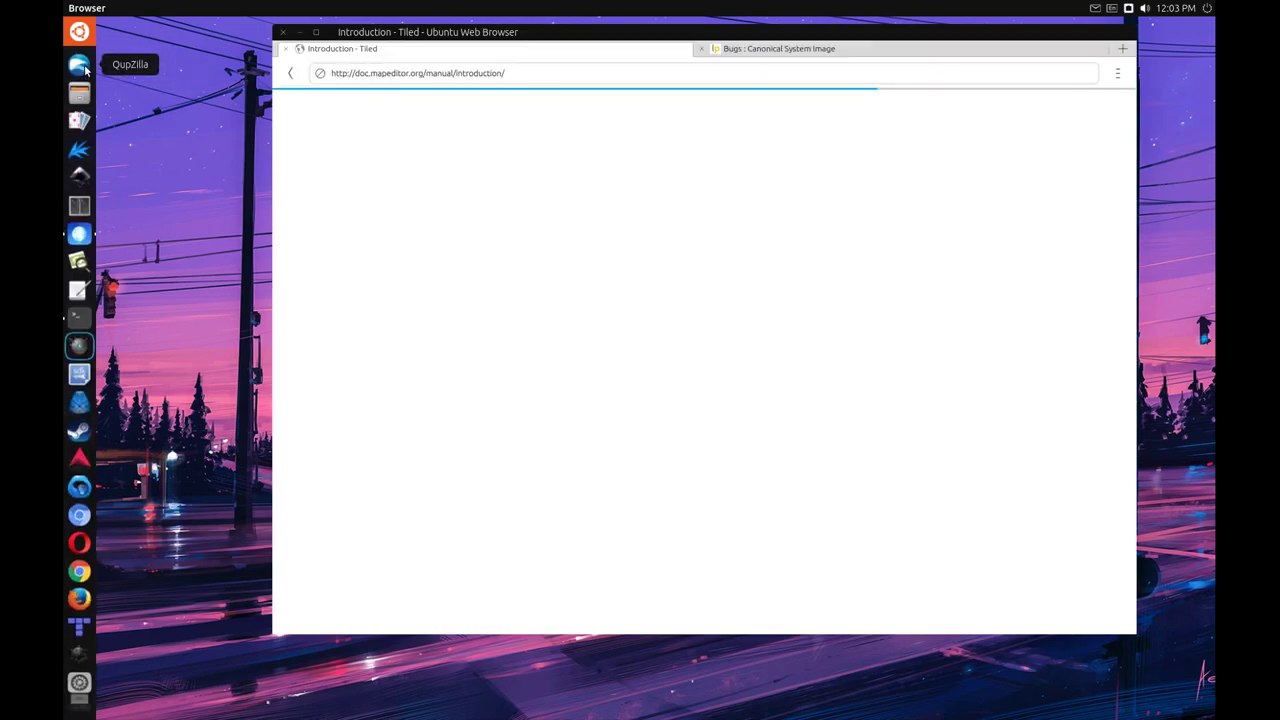
Reposition the browser window near the middle of the desktop and read the Getting Started section of the Tiled manual
left_click_drag(550, 33, 490, 64)
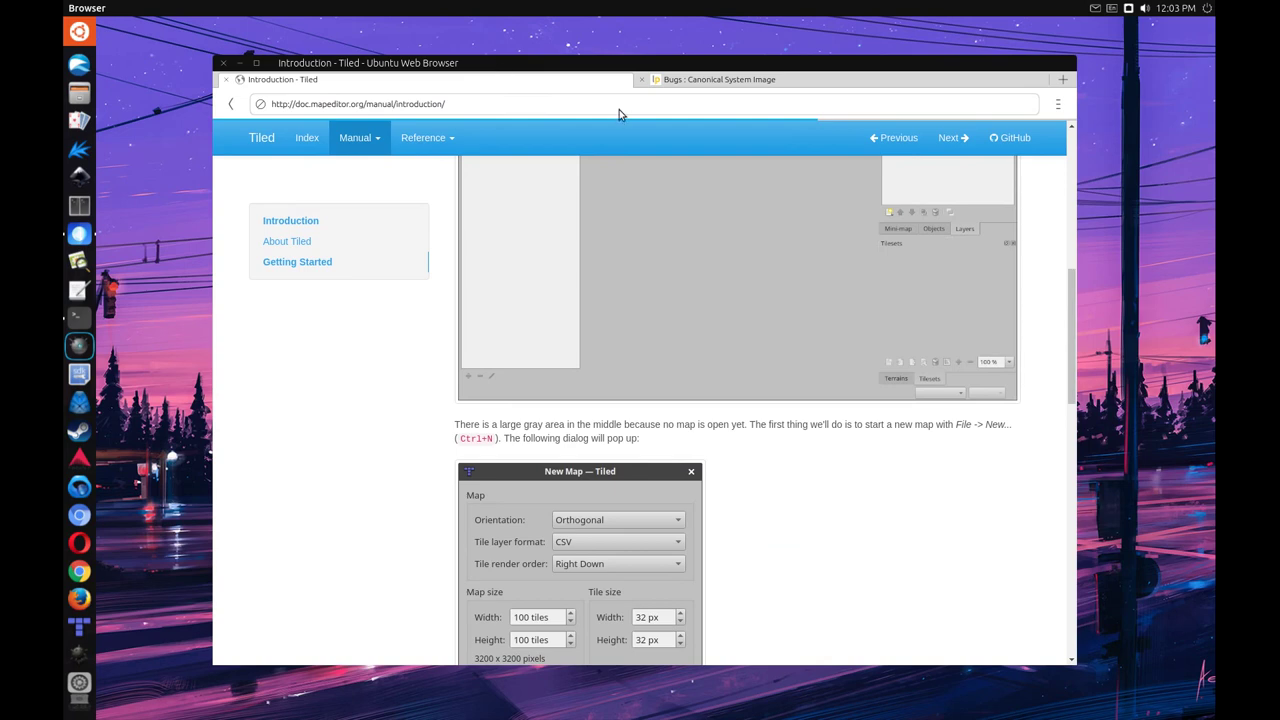
scroll(886, 271, "down", 10)
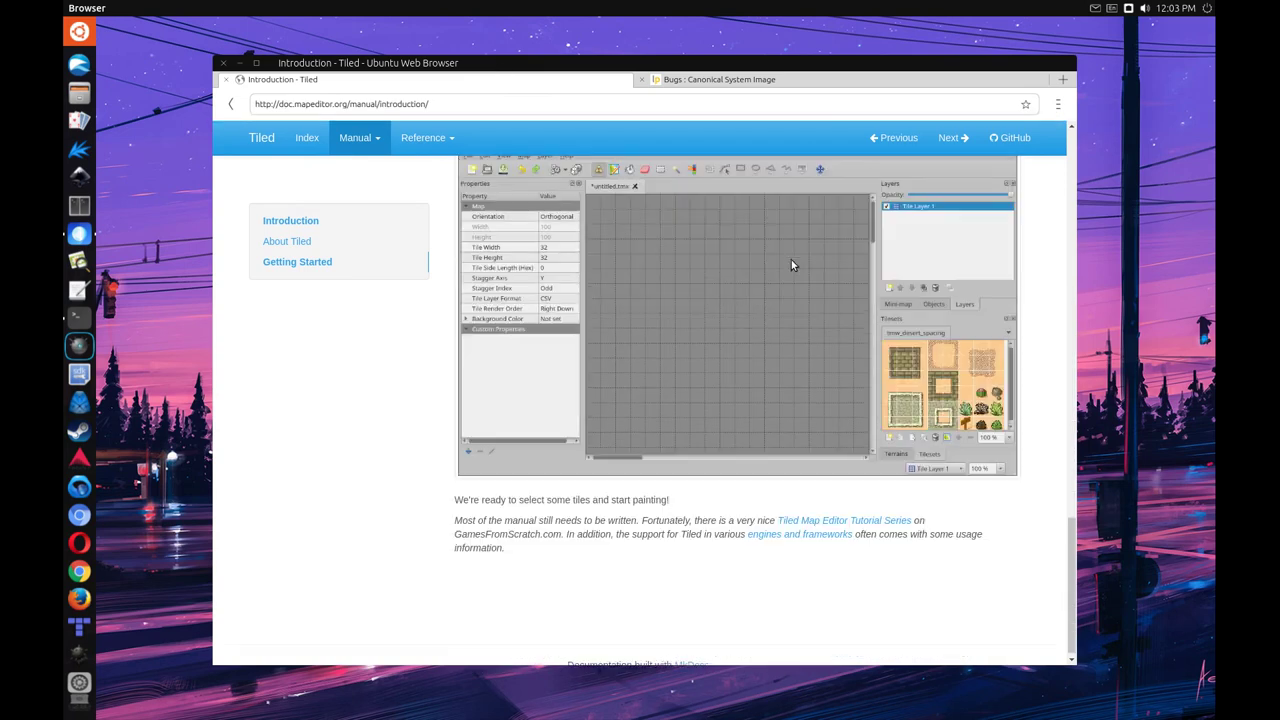
scroll(791, 265, "up", 3)
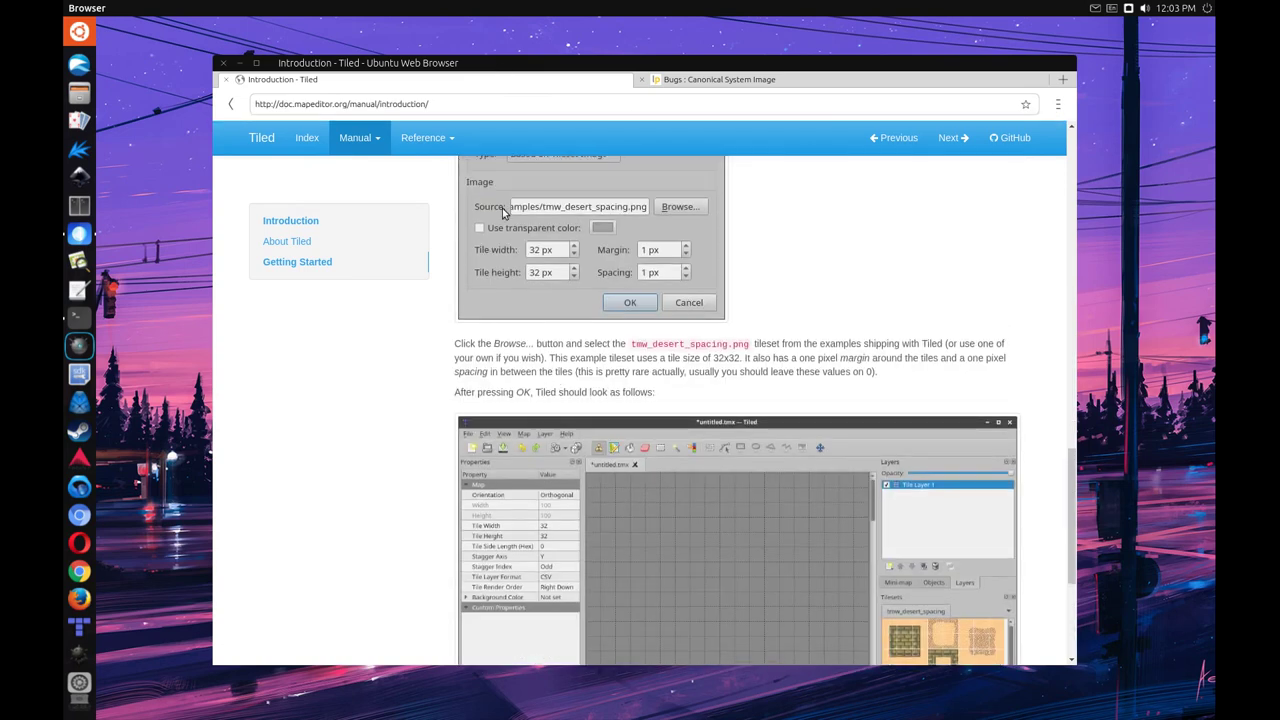
left_click_drag(795, 139, 845, 73)
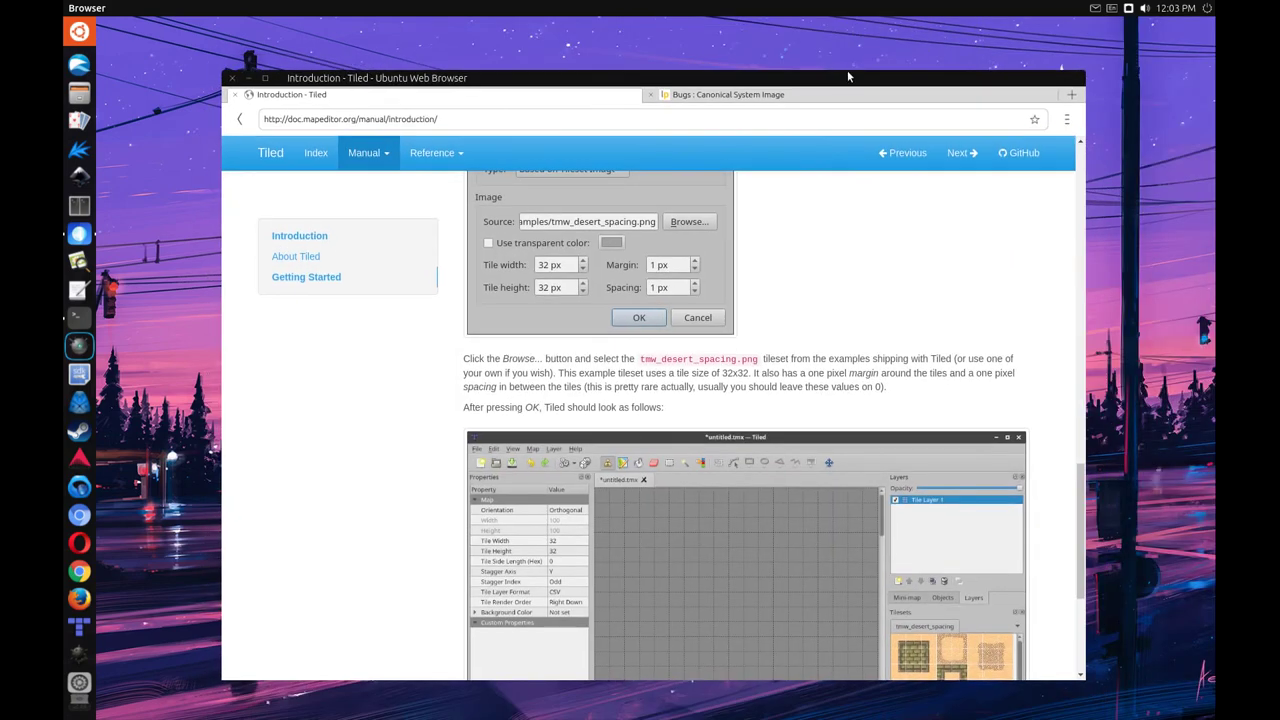
Read the Tiled manual's Custom Properties page in full screen, restore the window and close the browser
key("F11")
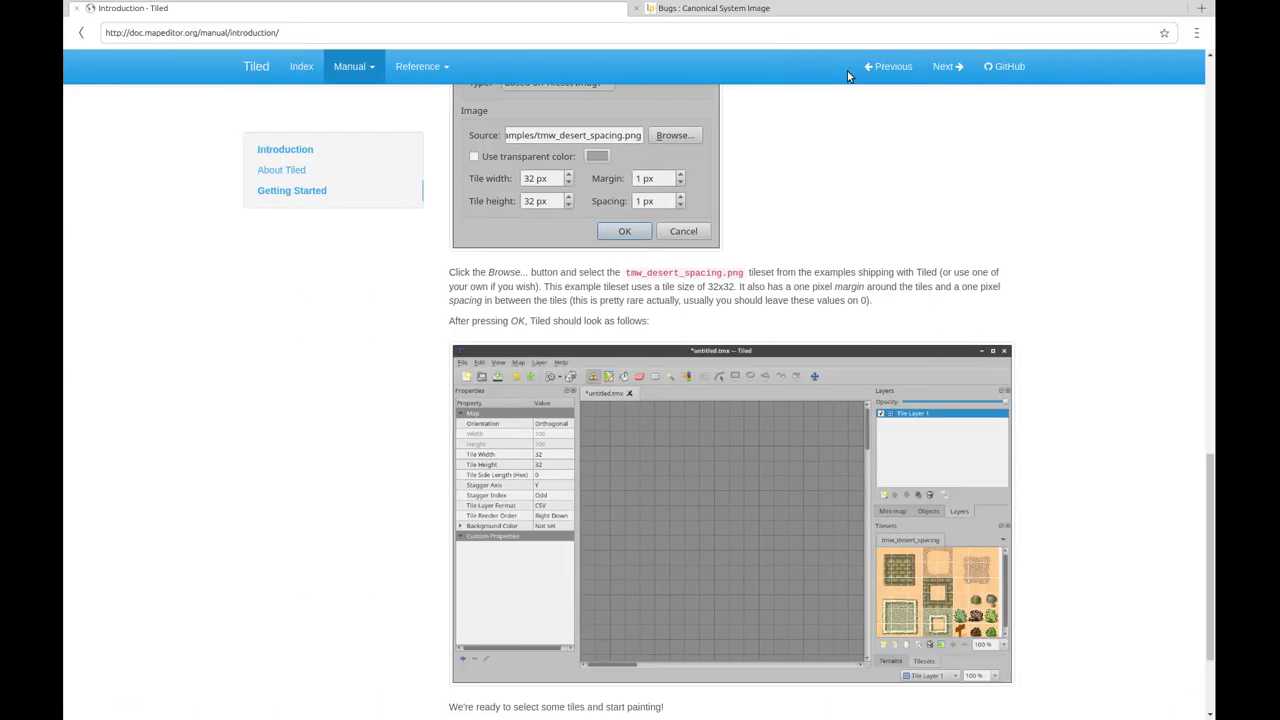
scroll(946, 135, "down", 3)
left_click(944, 66)
scroll(730, 210, "down", 5)
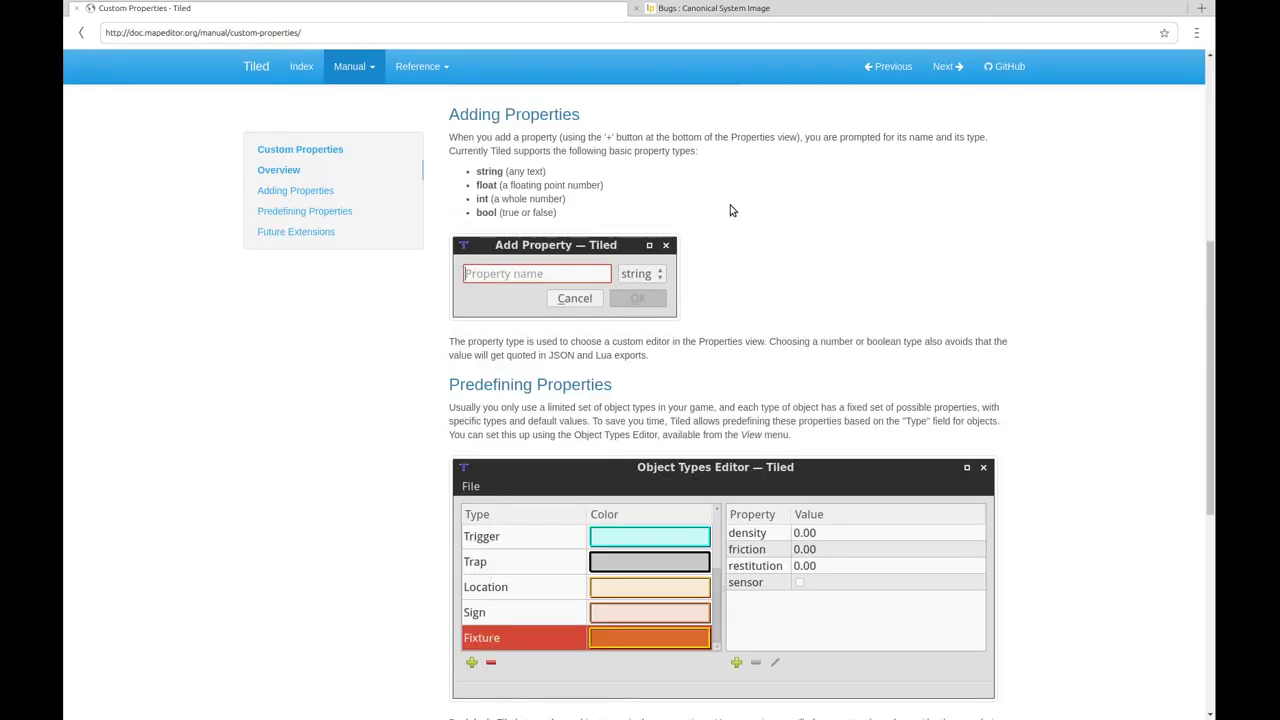
scroll(730, 213, "down", 4)
scroll(730, 215, "up", 5)
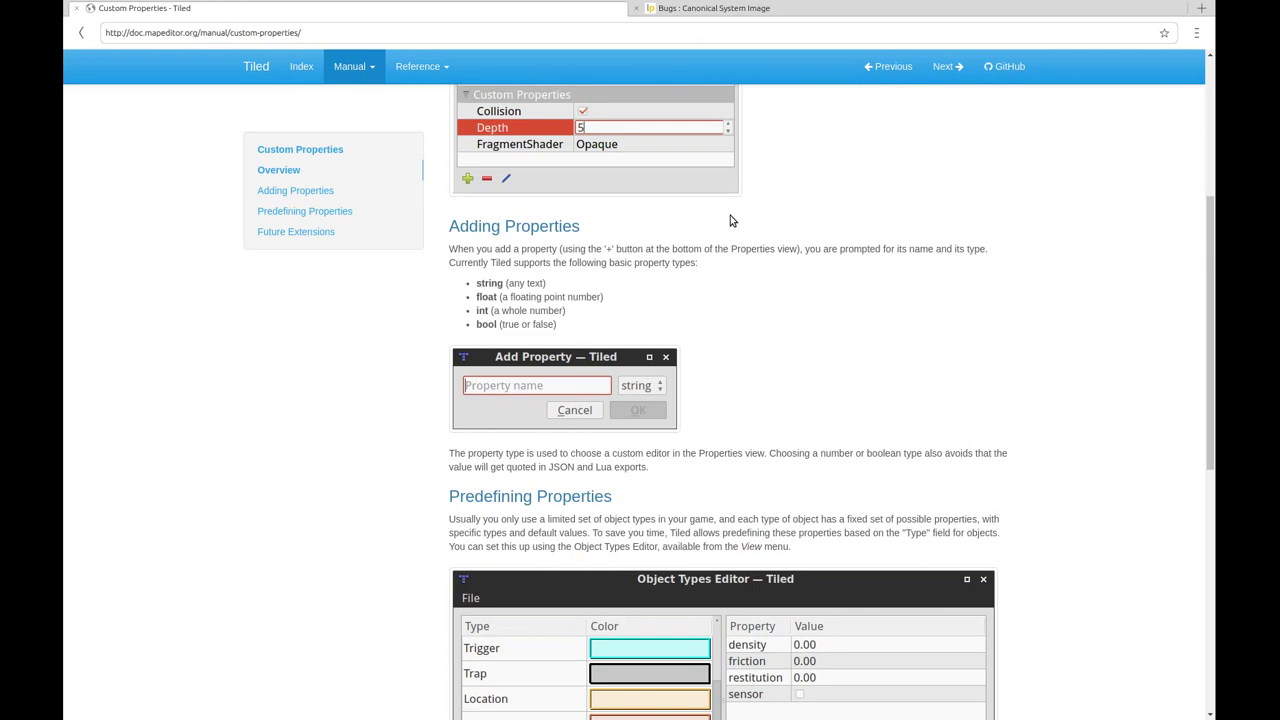
key("F11")
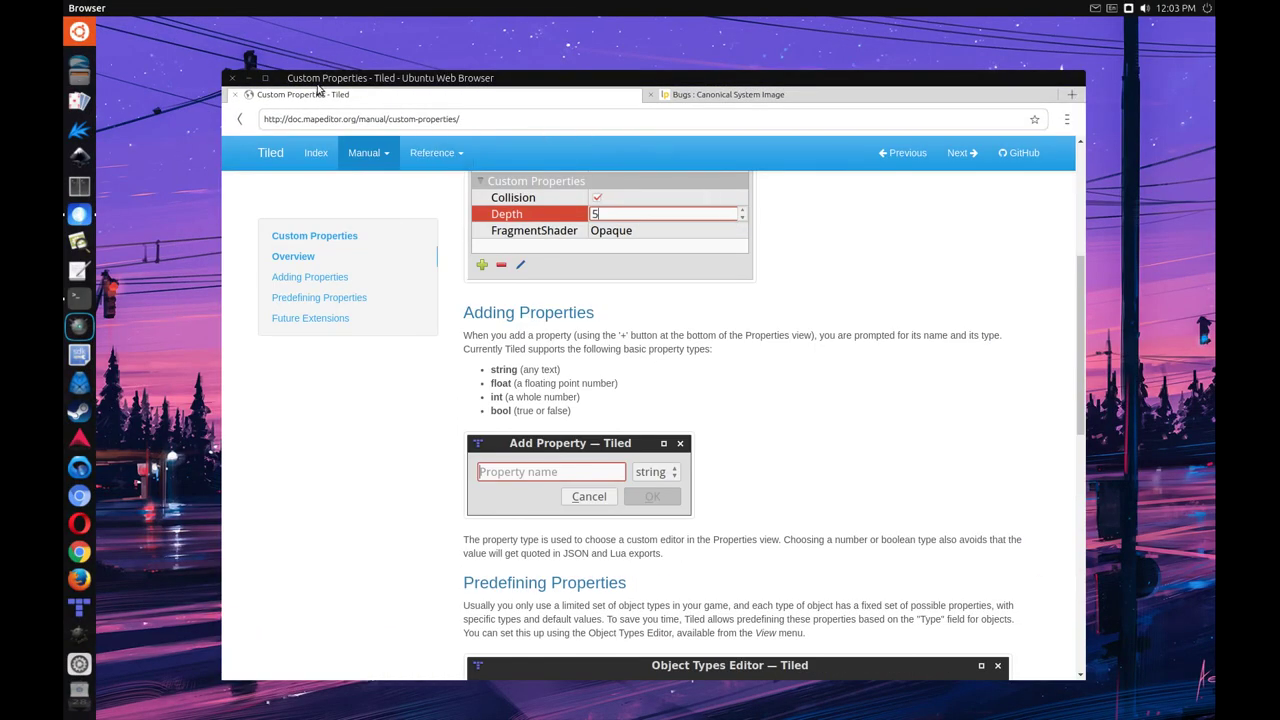
left_click(232, 79)
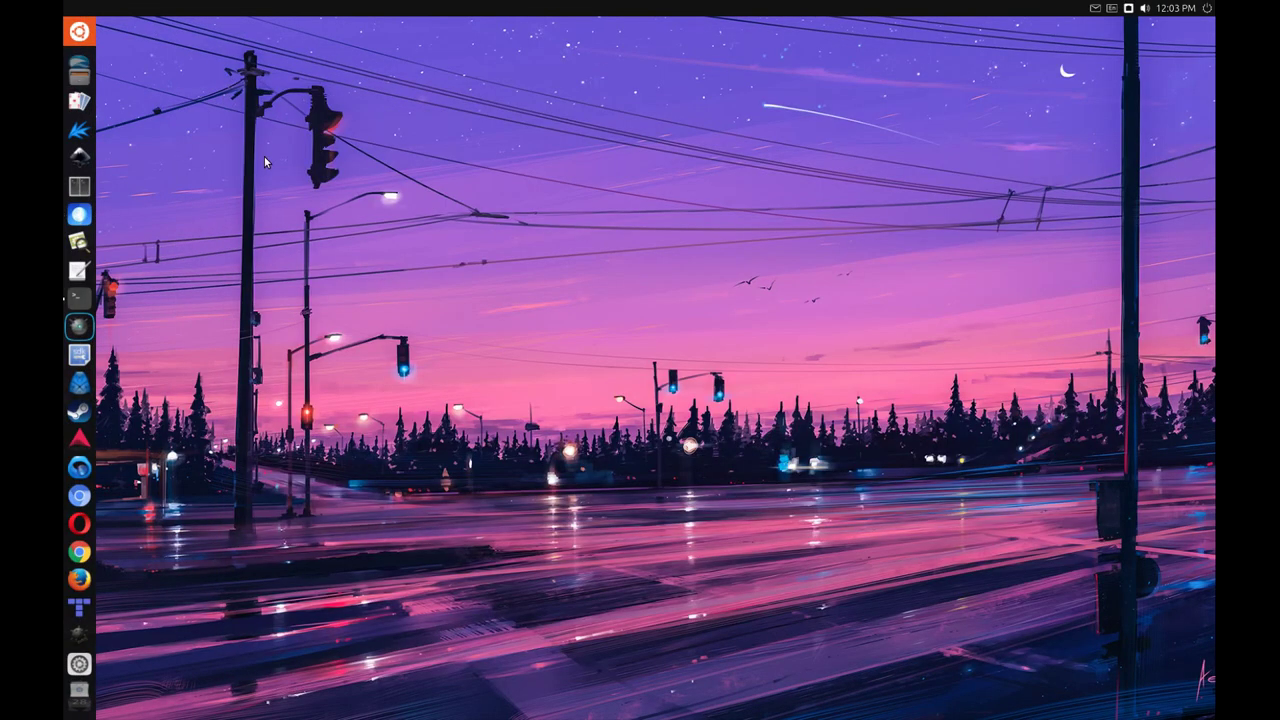
Look through the alphabetical list of installed applications in the app drawer and dismiss it
left_click(72, 28)
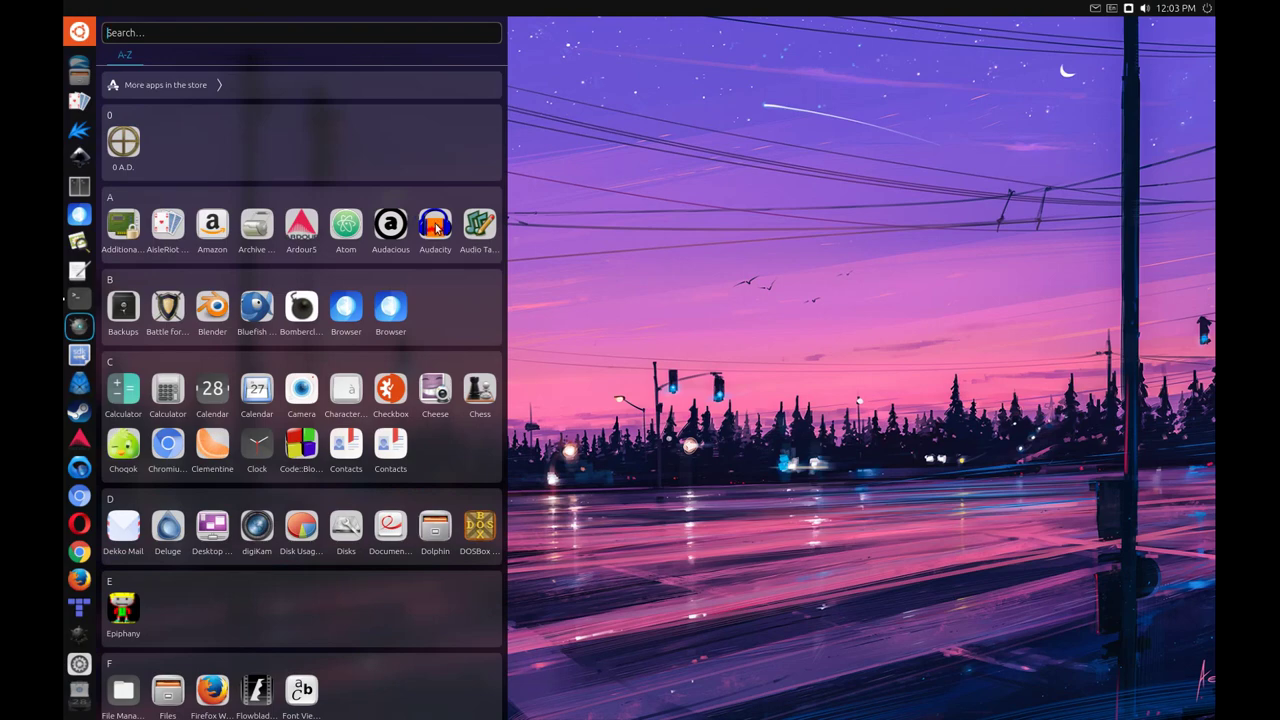
scroll(438, 232, "down", 3)
scroll(439, 234, "up", 3)
left_click(553, 212)
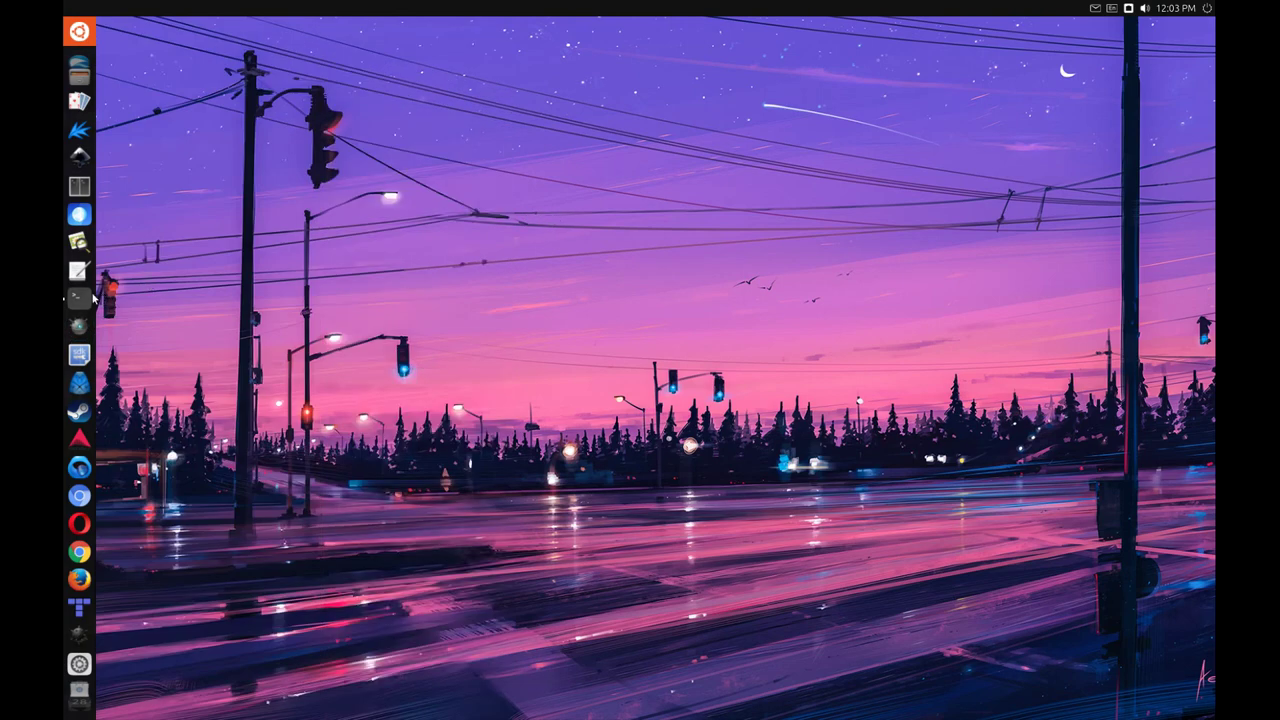
Bring the running Terminal window to the front and move it toward the middle of the desktop
left_click(79, 298)
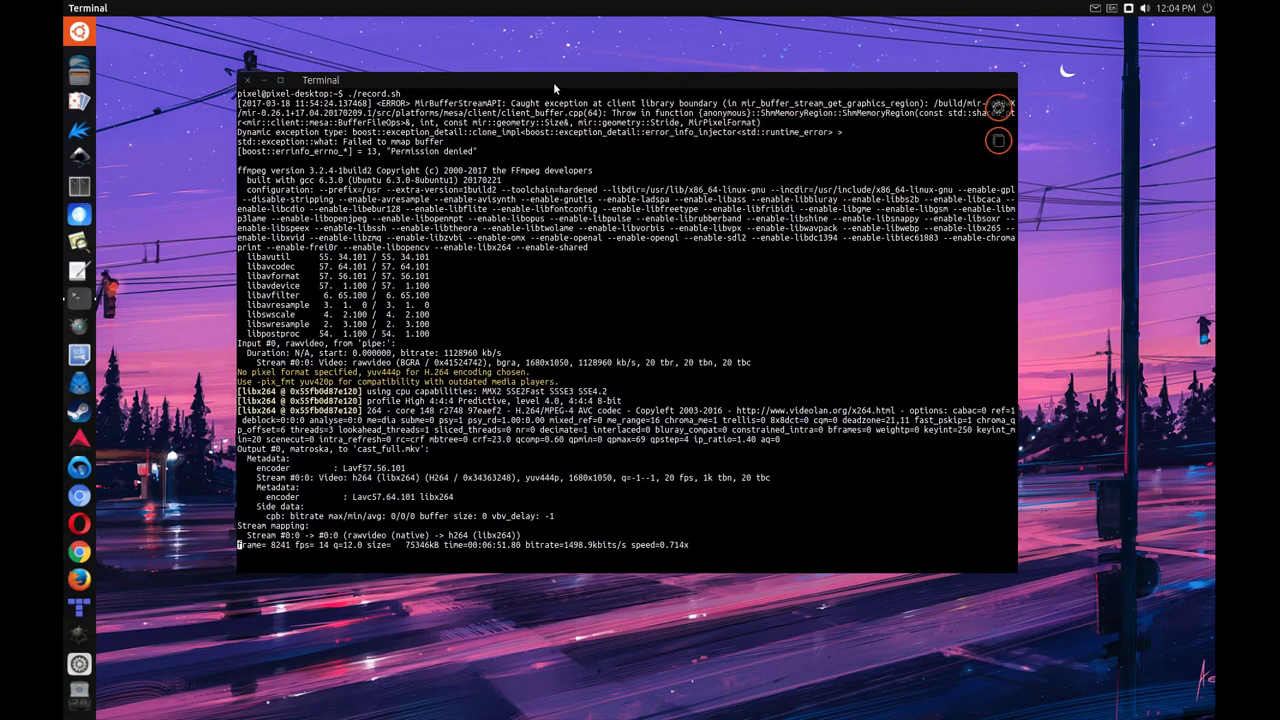
left_click_drag(553, 82, 633, 68)
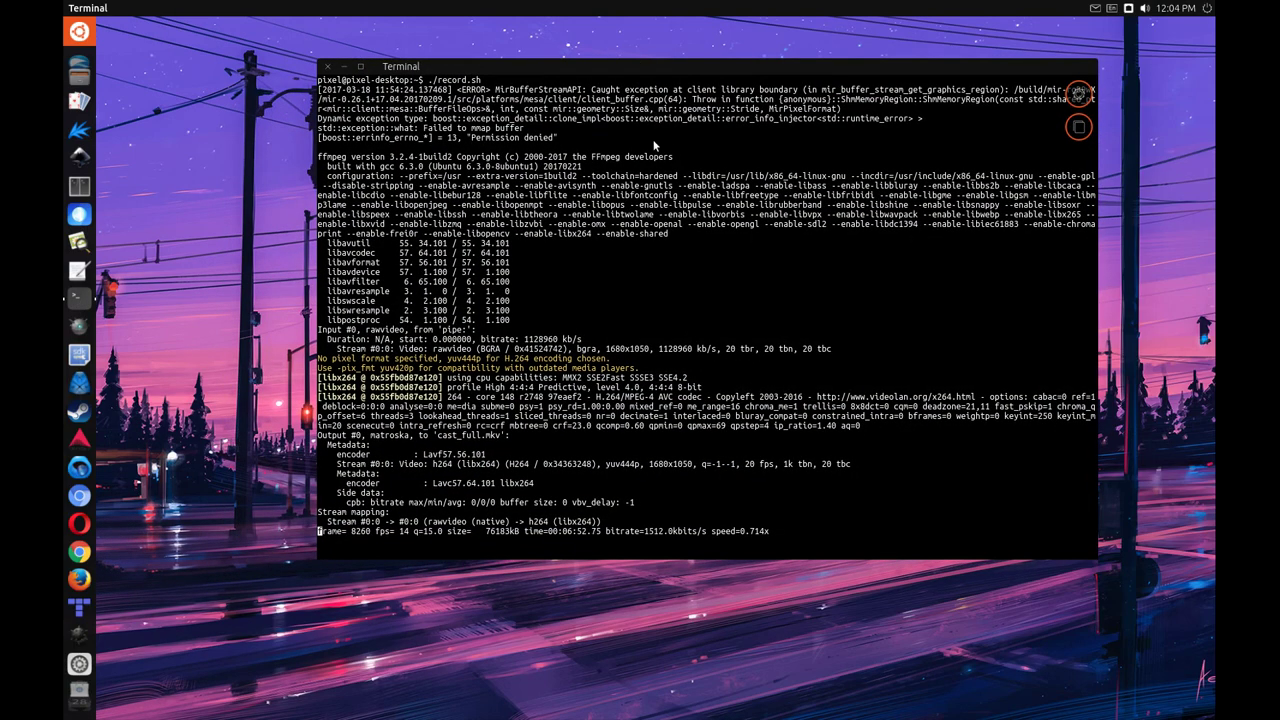